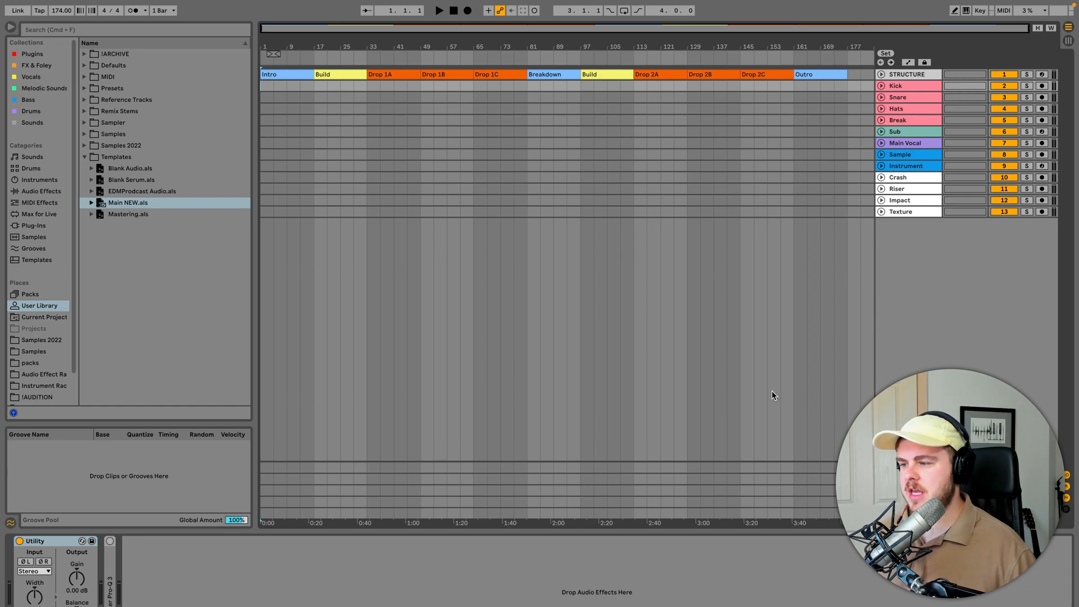
pyautogui.click(902, 513)
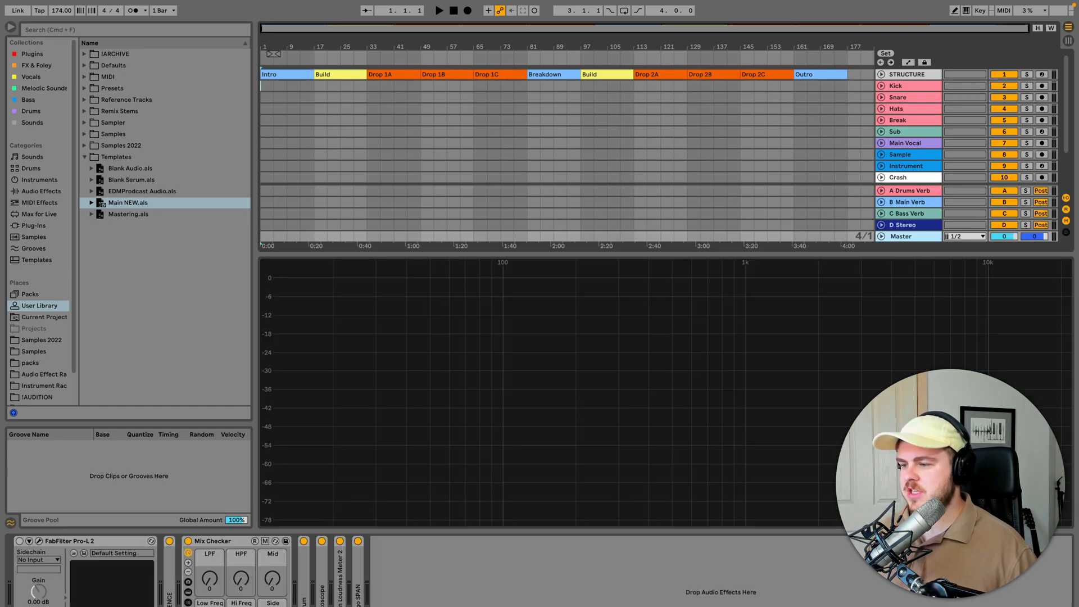
pyautogui.click(924, 74)
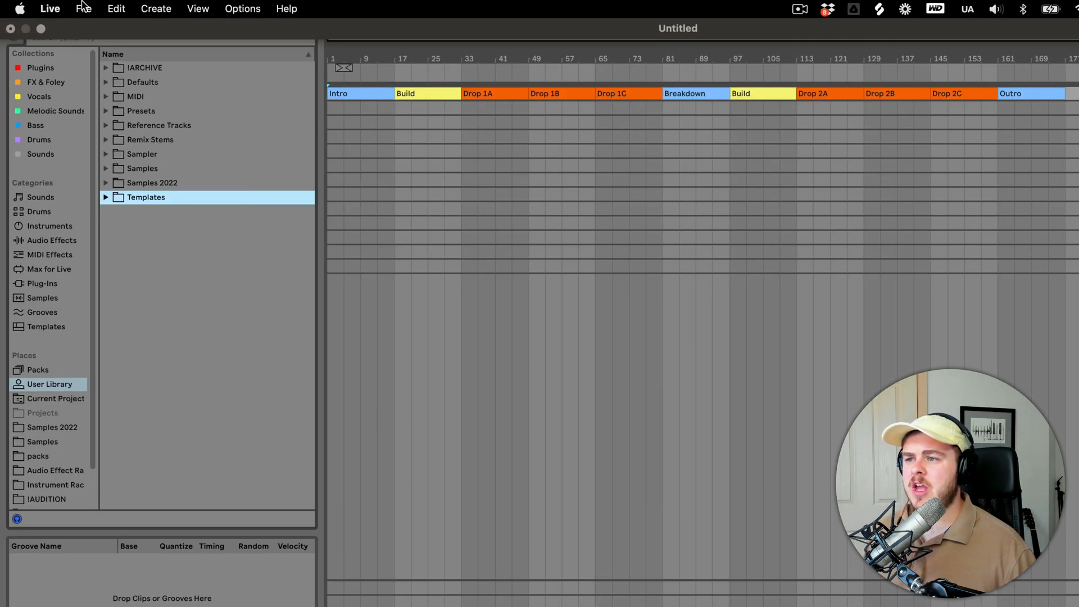
# - Save the current Live Set as a template
pyautogui.click(85, 8)
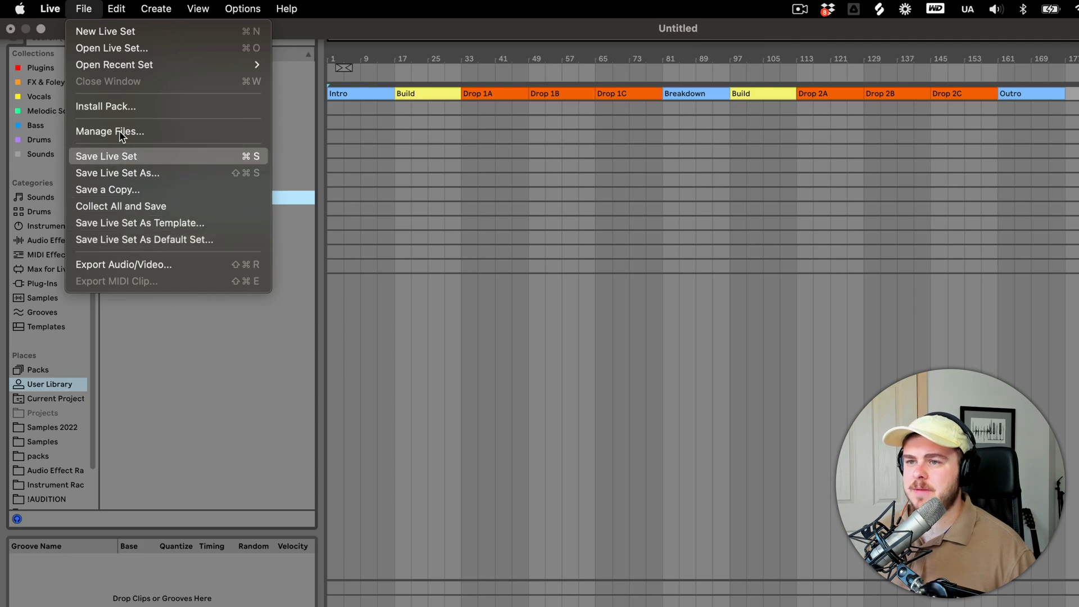
pyautogui.click(152, 227)
# - Set Blank Audio.als from the saved templates as the default Live Set and launch Ableton Live 11 Suite
pyautogui.click(56, 326)
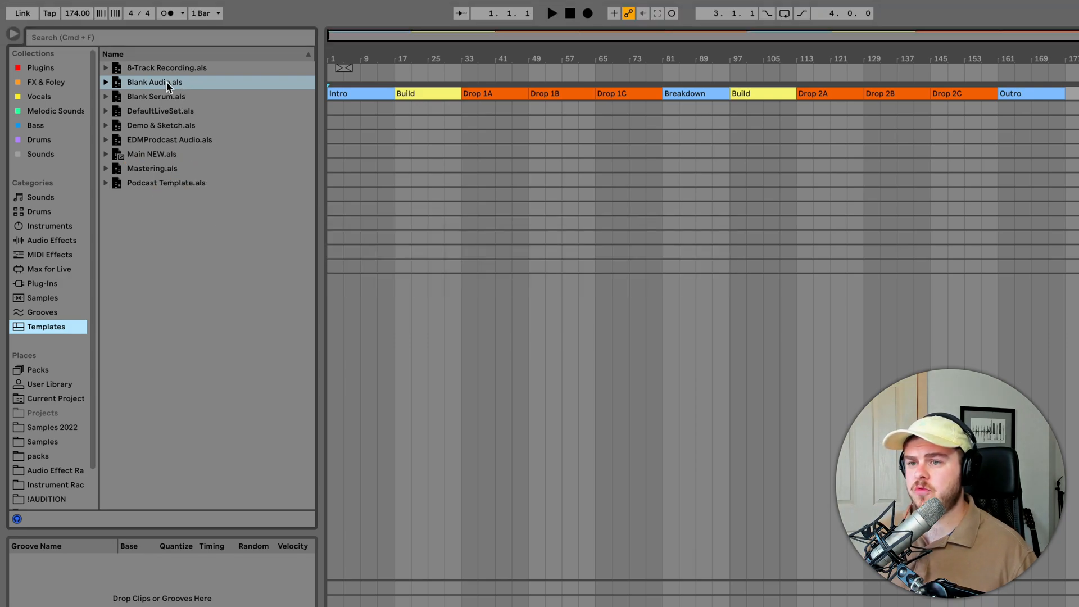
pyautogui.rightClick(163, 82)
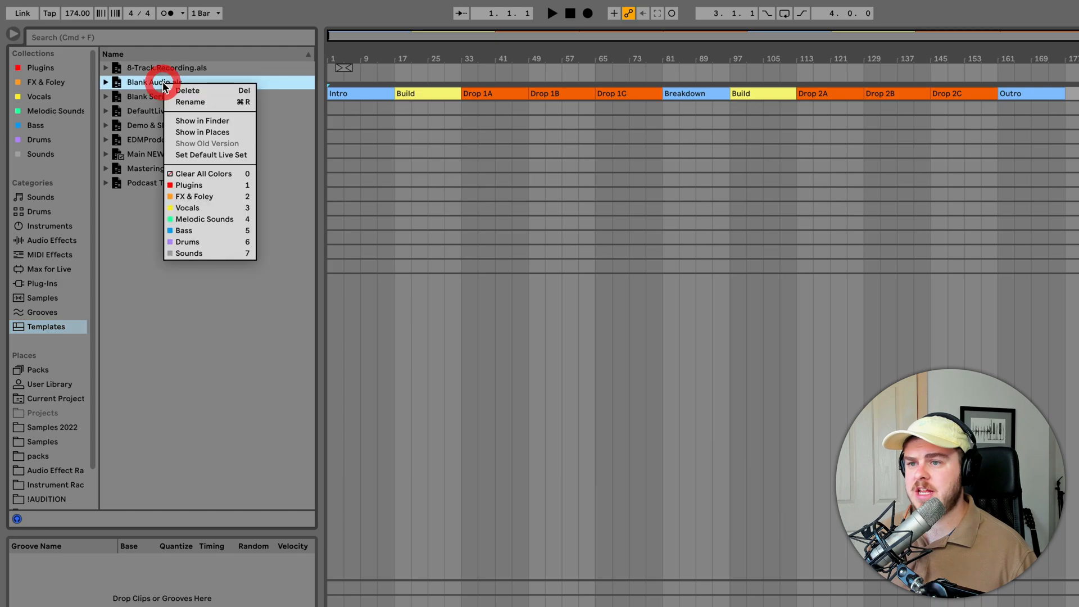
pyautogui.click(211, 156)
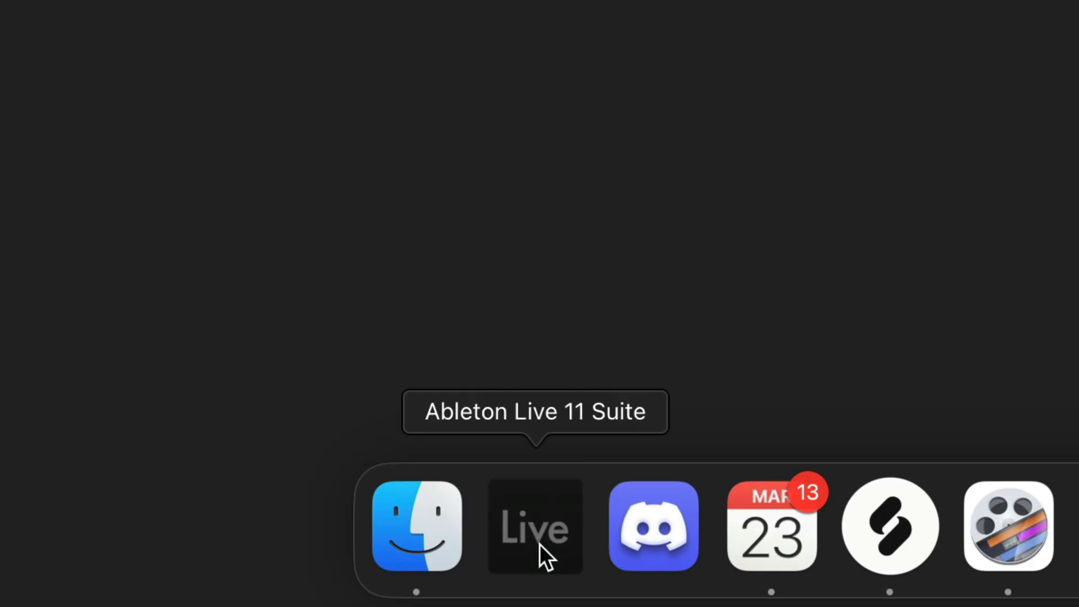
pyautogui.click(539, 544)
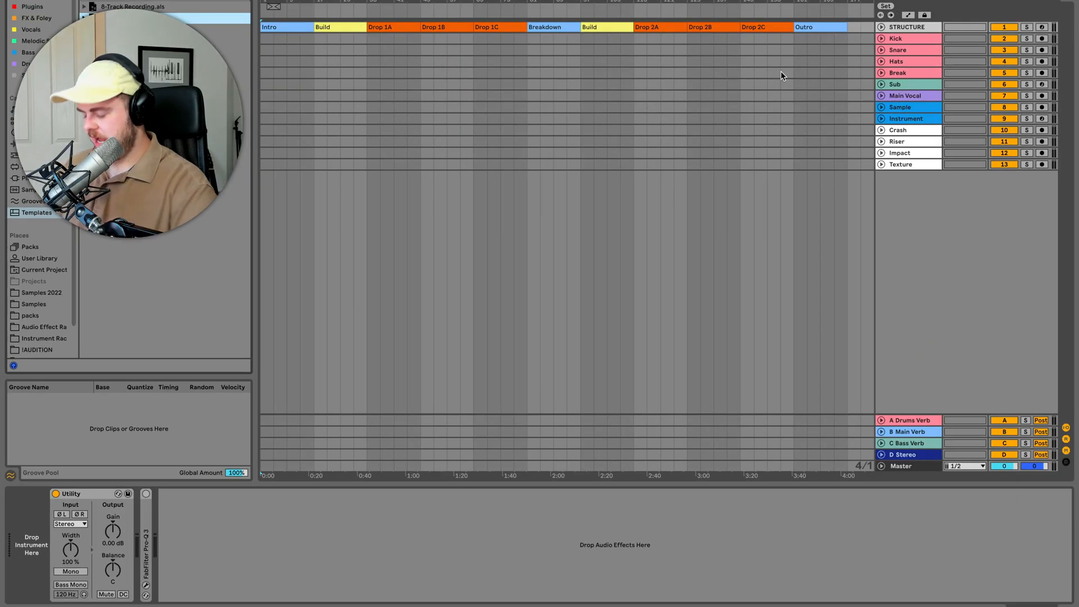
# - Go through the tracks from Kick to Impact and back to Break, examining the devices preloaded on each
pyautogui.click(911, 41)
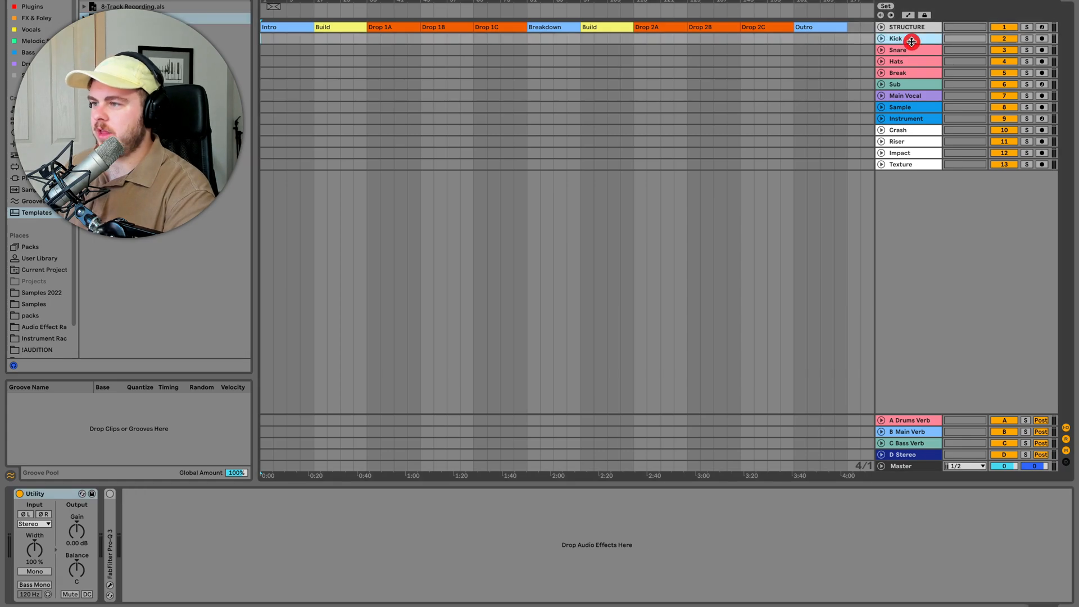
pyautogui.press('Down')
pyautogui.press('Down')
pyautogui.press('Down')
pyautogui.press('Down')
pyautogui.press('Down')
pyautogui.press('Down')
pyautogui.press('Down')
pyautogui.press('Down')
pyautogui.press('Down')
pyautogui.press('Down')
pyautogui.press('Down')
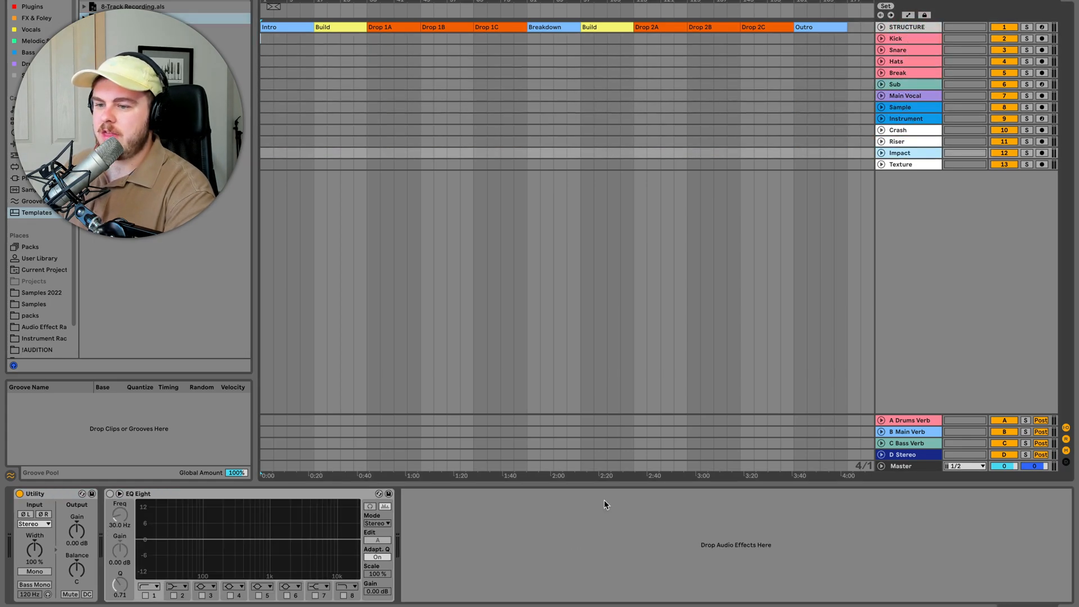
pyautogui.press('Up')
pyautogui.press('Up')
pyautogui.press('Up')
pyautogui.press('Up')
pyautogui.press('Up')
pyautogui.press('Up')
pyautogui.press('Up')
pyautogui.press('Up')
pyautogui.press('Up')
pyautogui.press('Up')
pyautogui.press('Up')
pyautogui.press('Up')
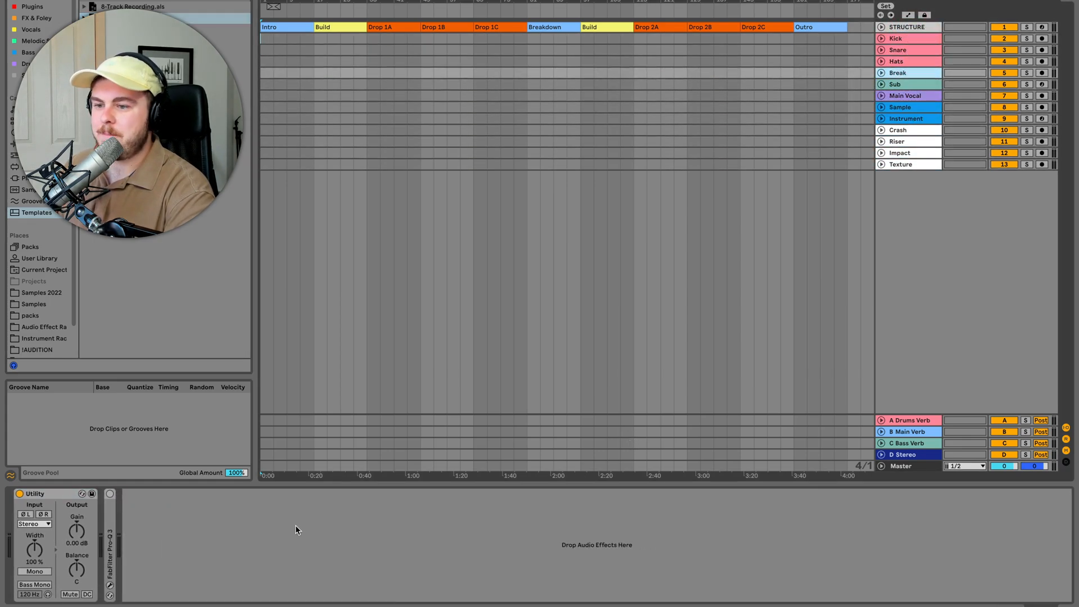
# - Examine the device chains on the return tracks from A Drums Verb to D Stereo and on the Master
pyautogui.click(905, 421)
pyautogui.press('Down')
pyautogui.press('Down')
pyautogui.press('Down')
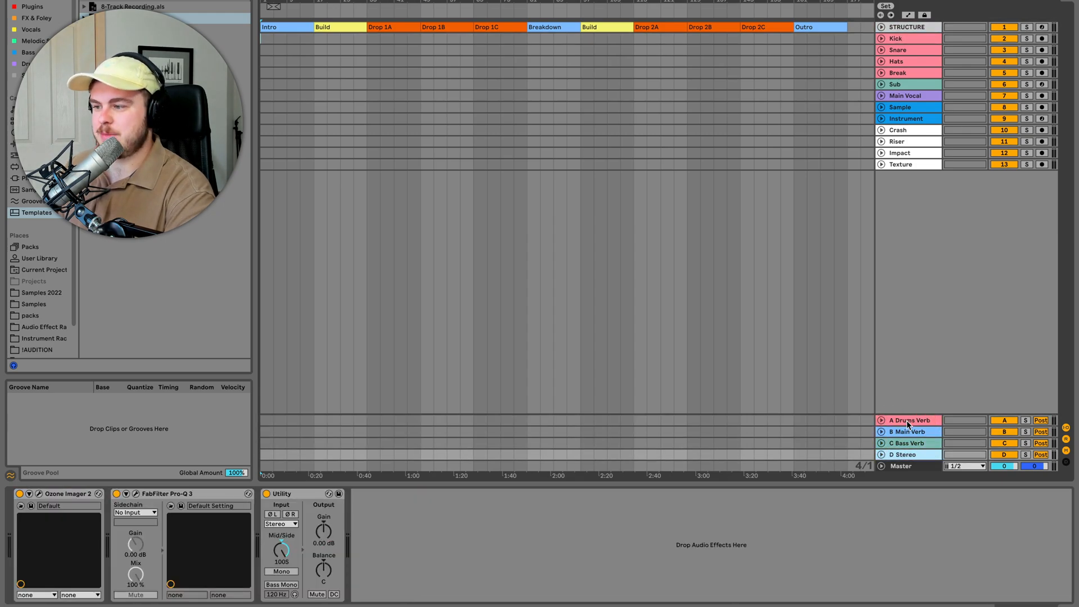
pyautogui.press('Down')
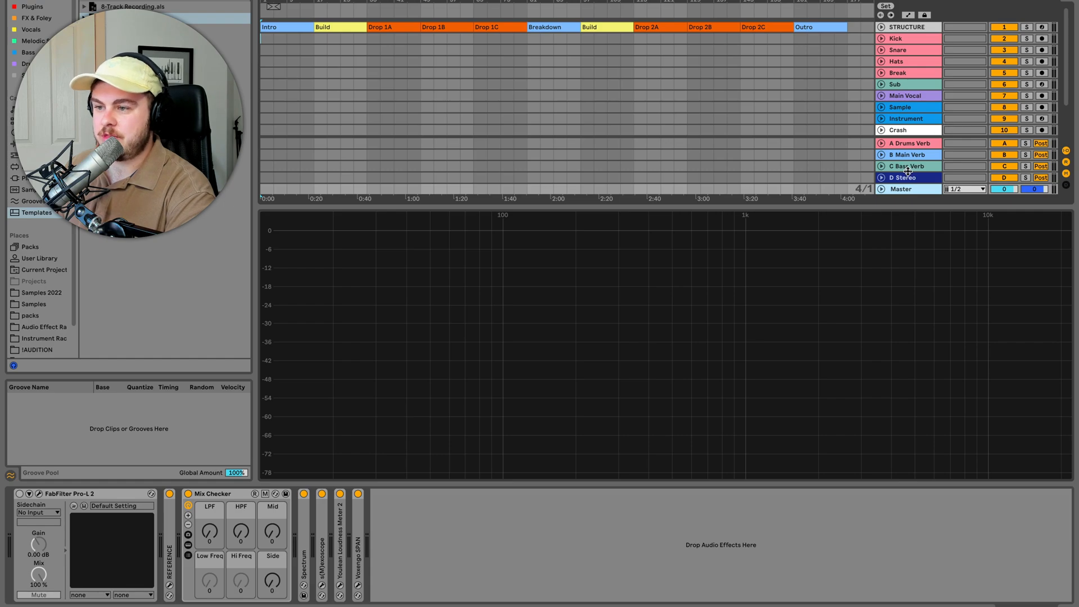
pyautogui.press('Up')
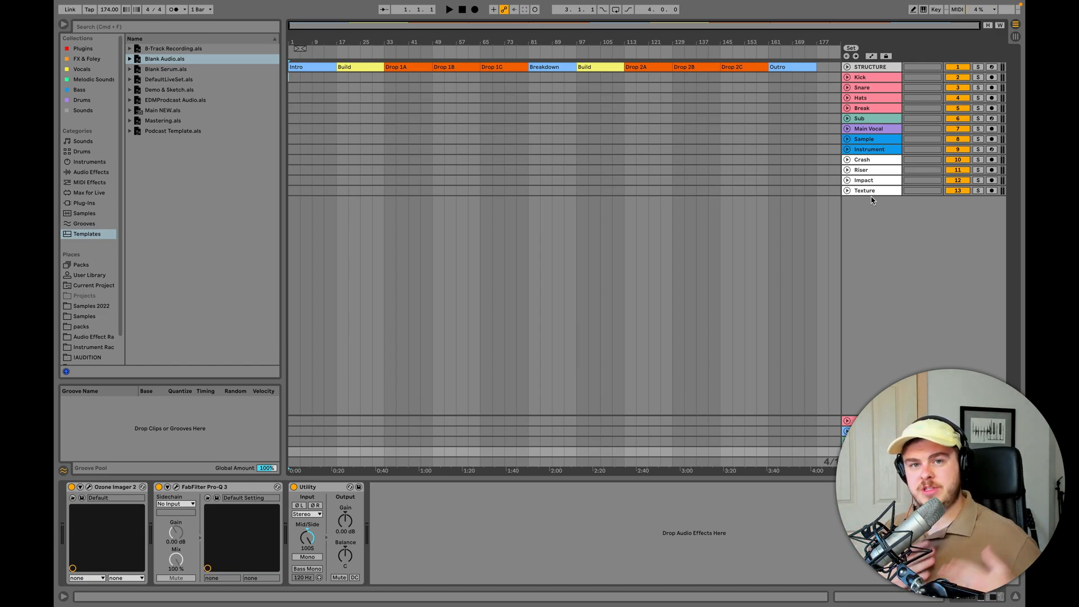
# - Review the drum tracks and the Sub track one after another, starting at Kick and ending on Break
pyautogui.click(877, 77)
pyautogui.press('Down')
pyautogui.press('Down')
pyautogui.press('Down')
pyautogui.press('Down')
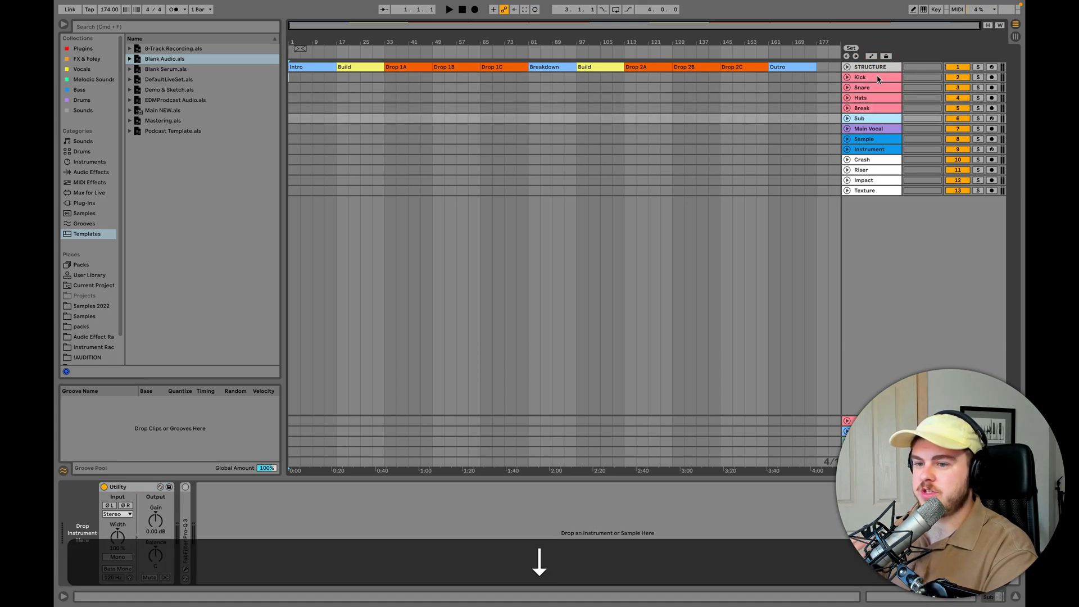
pyautogui.press('Up')
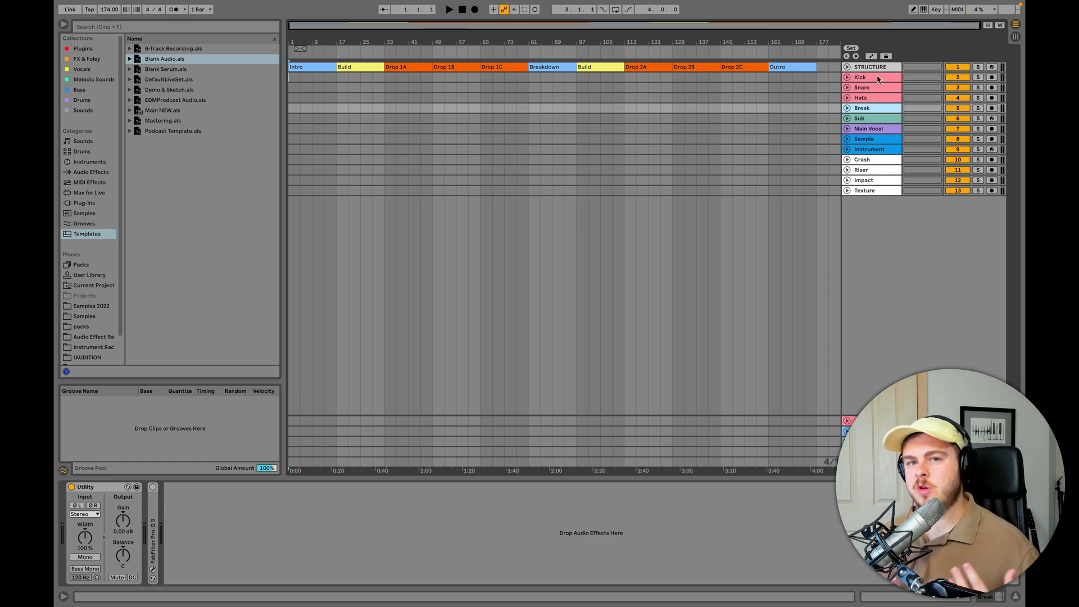
# - Insert a MIDI track directly below Sub and name it Mid Bass
pyautogui.click(868, 118)
pyautogui.press('shift+super+t')
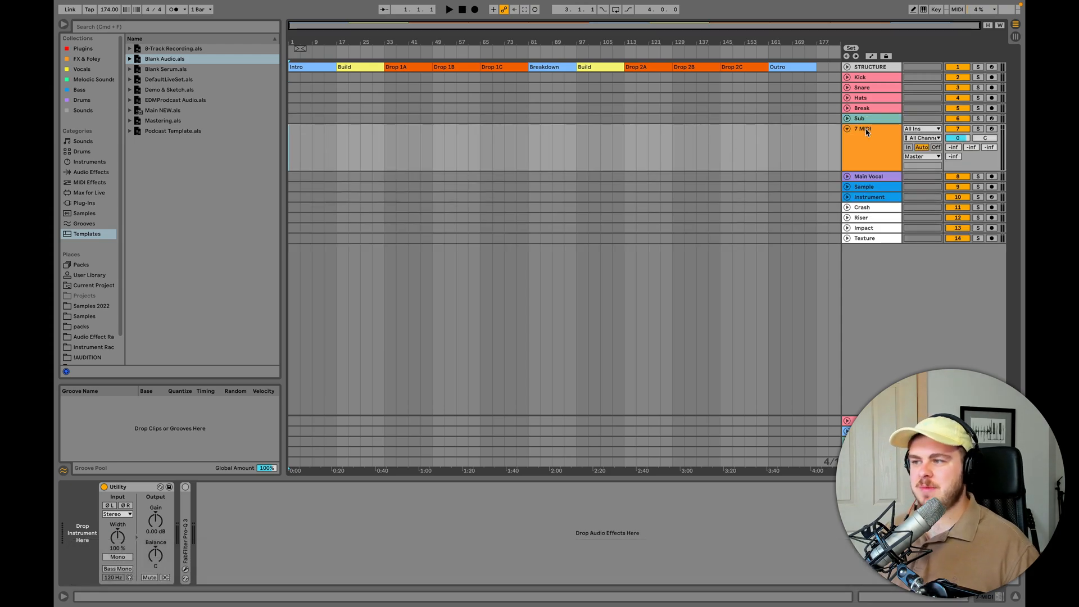
pyautogui.click(867, 133)
pyautogui.press('super+r')
pyautogui.write('Mid Bass')
pyautogui.press('Return')
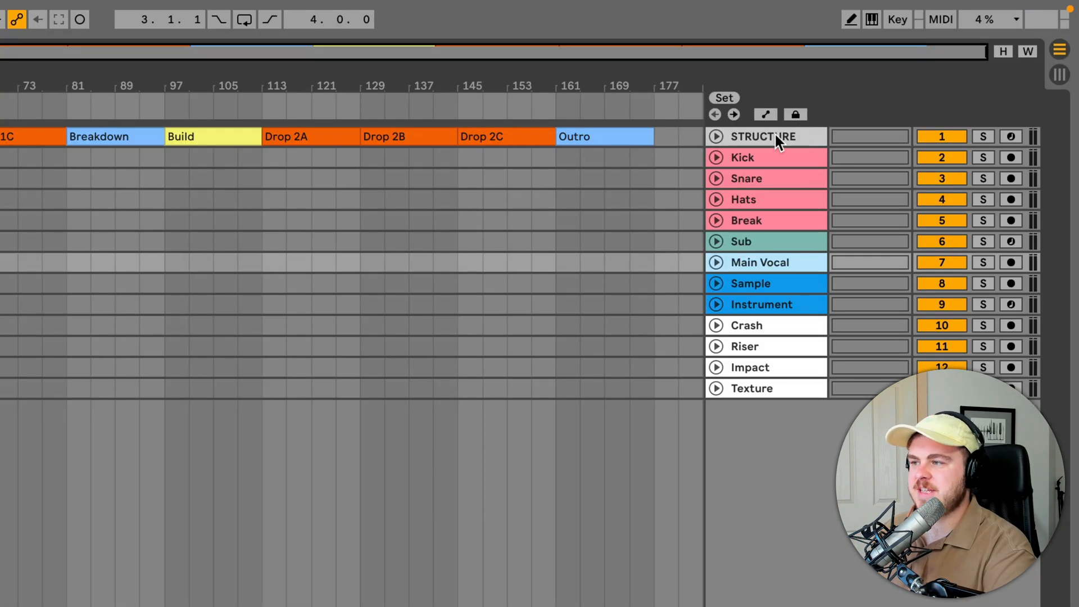
# - Review the tracks from Kick to Main Vocal, briefly unfolding Main Vocal to check its input and output routing
pyautogui.click(874, 75)
pyautogui.press('Down')
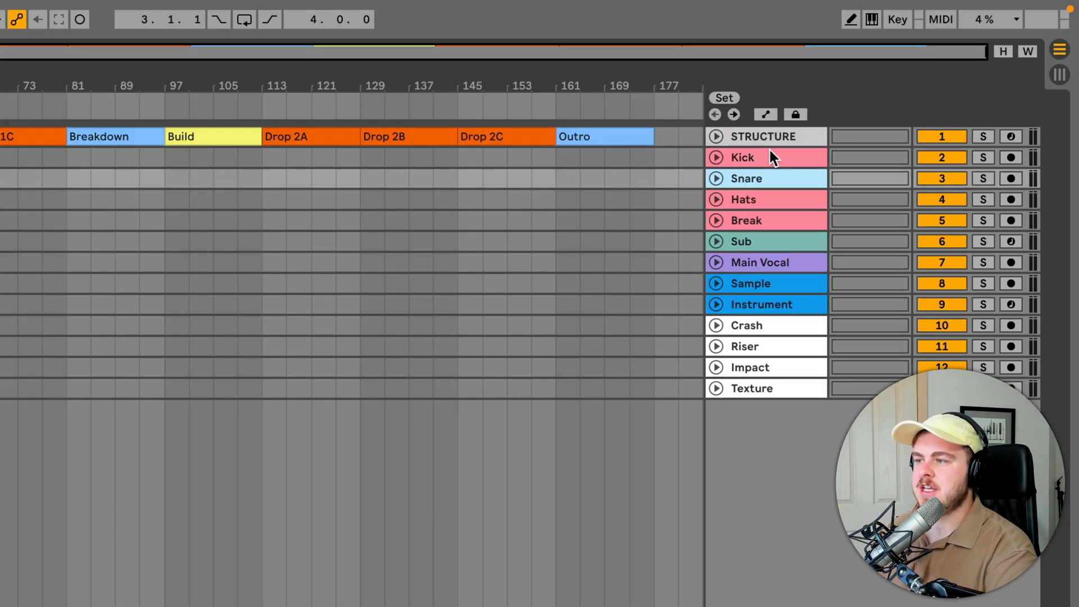
pyautogui.press('Down')
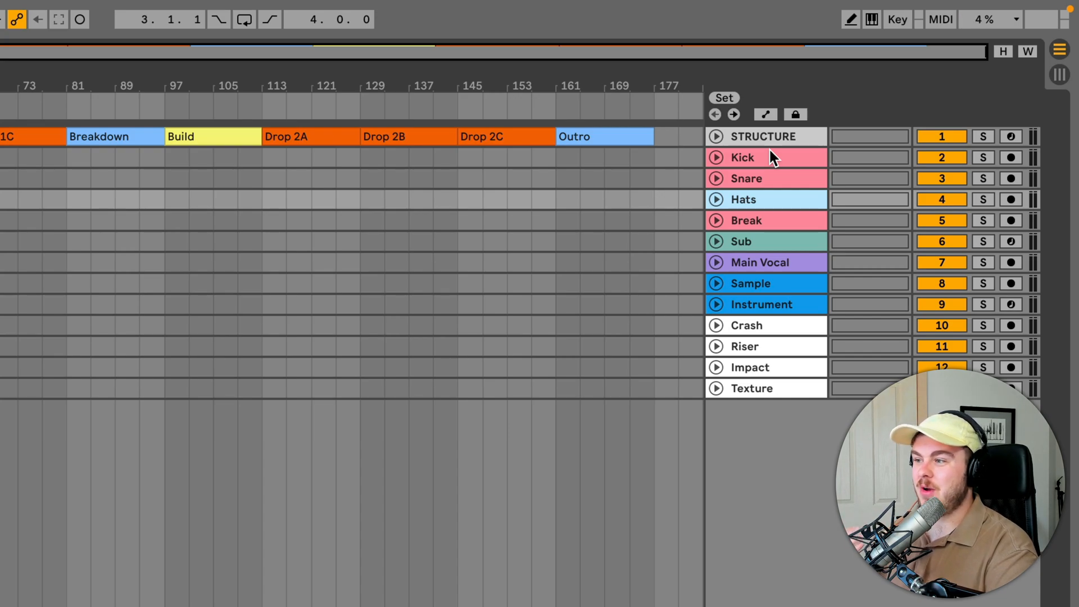
pyautogui.press('Down')
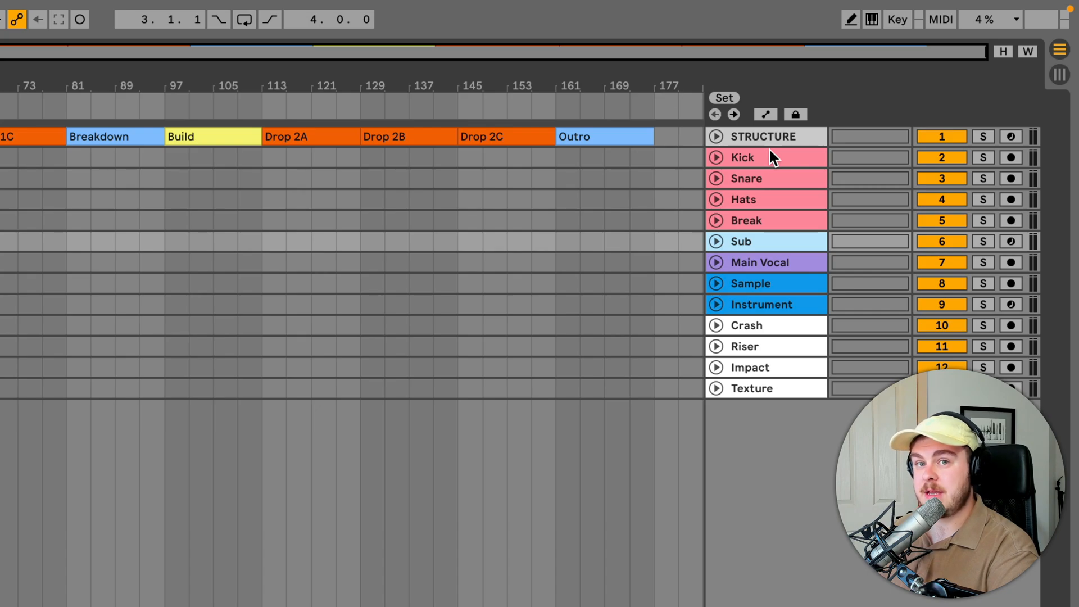
pyautogui.press('Down')
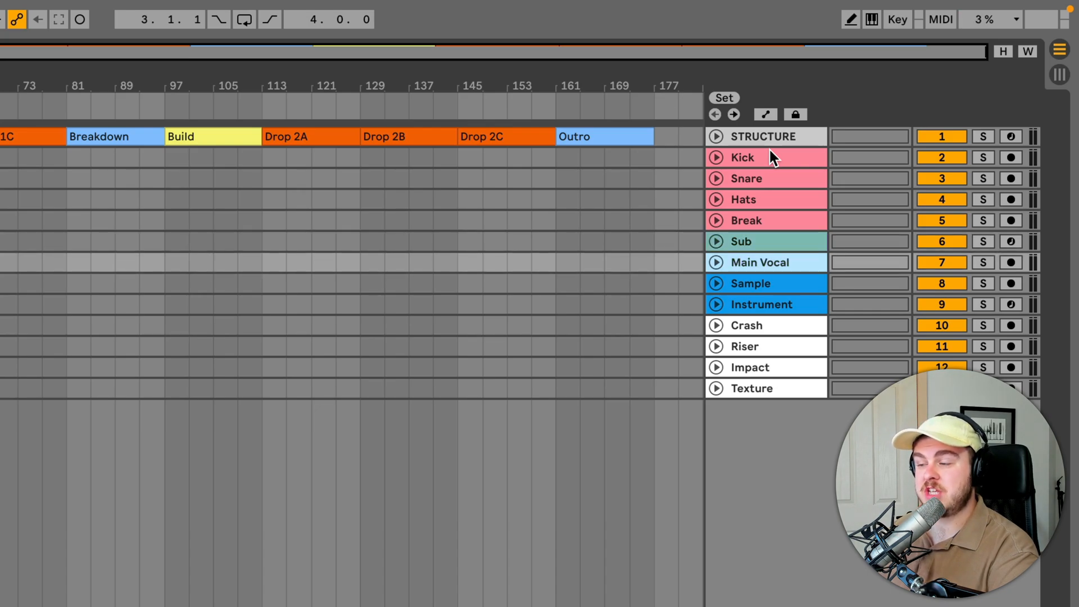
pyautogui.click(715, 260)
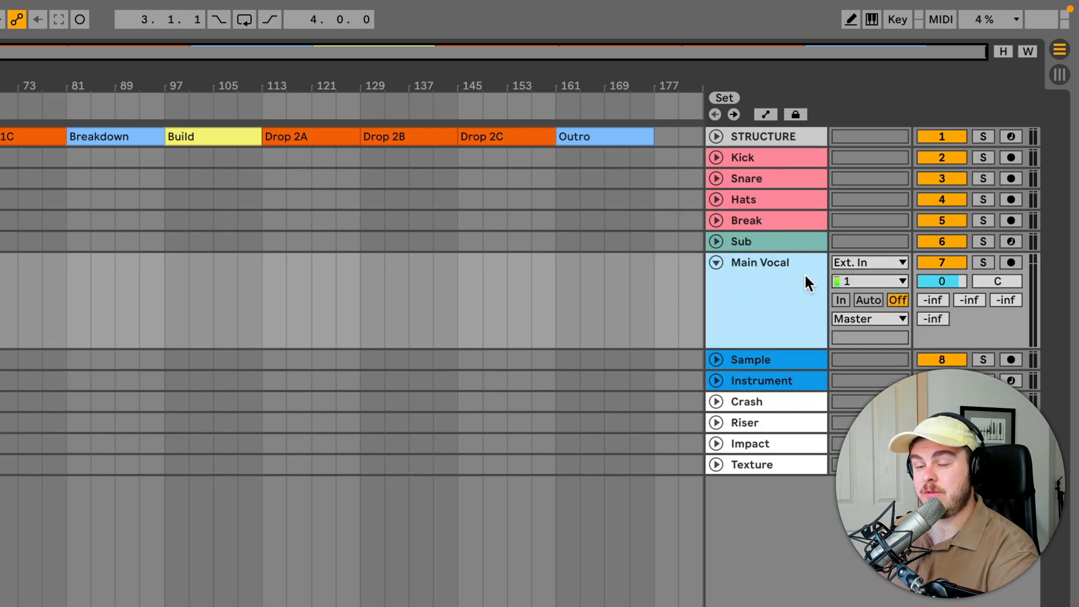
pyautogui.click(716, 262)
# - Review the Sample and Instrument tracks and the FX tracks from Crash down to Texture
pyautogui.click(739, 284)
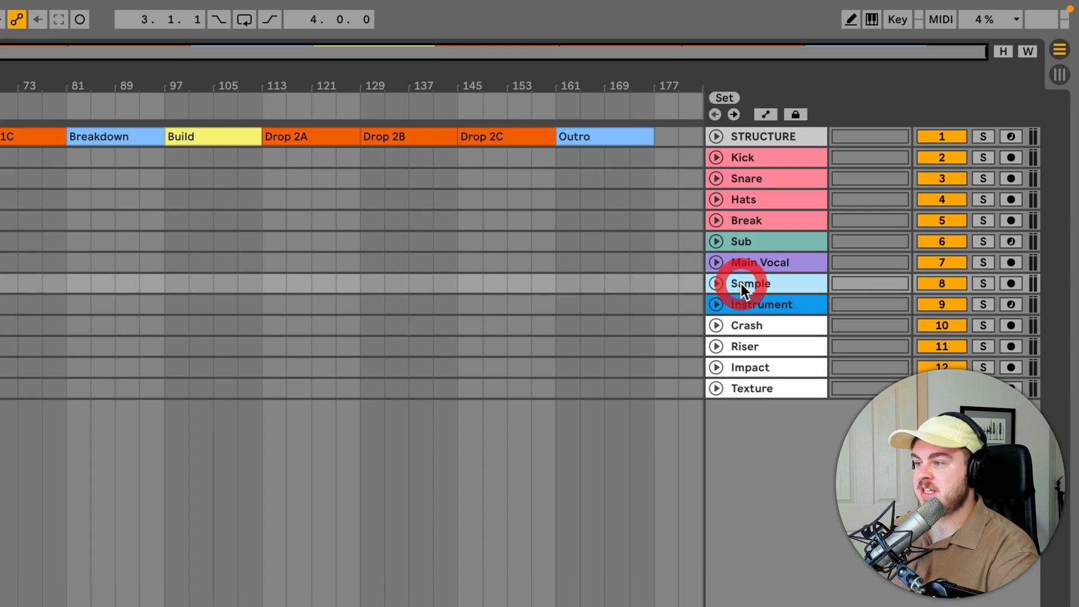
pyautogui.press('Down')
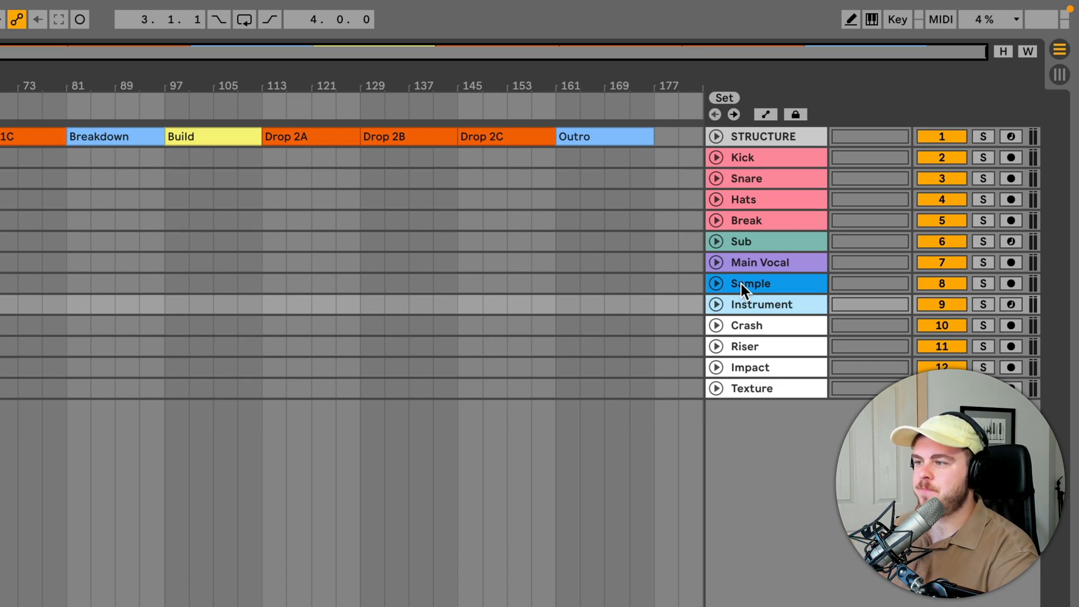
pyautogui.press('Down')
pyautogui.press('Down')
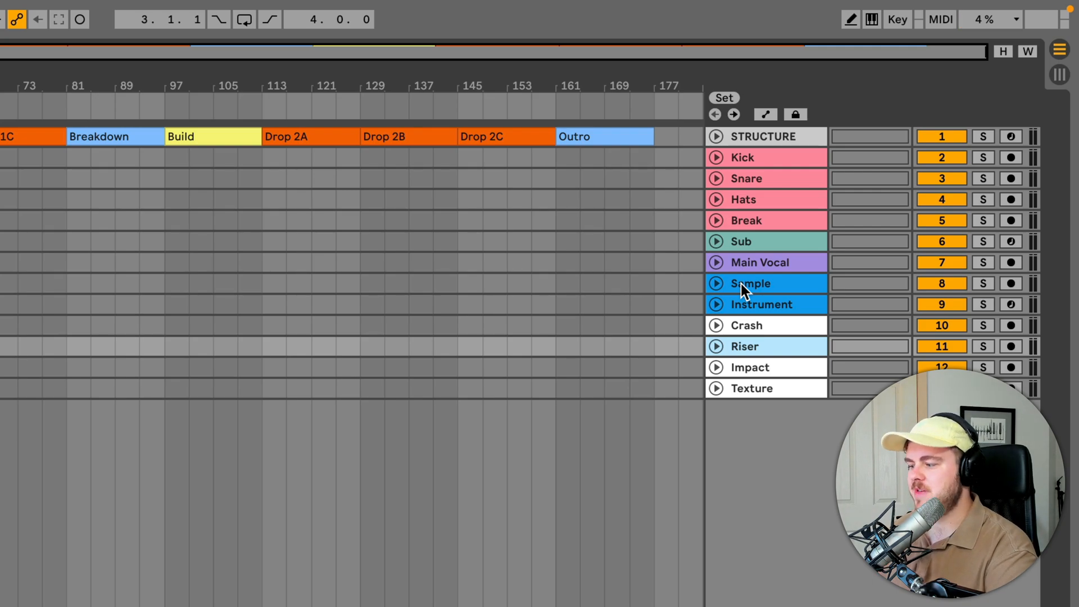
pyautogui.press('Down')
pyautogui.press('Down')
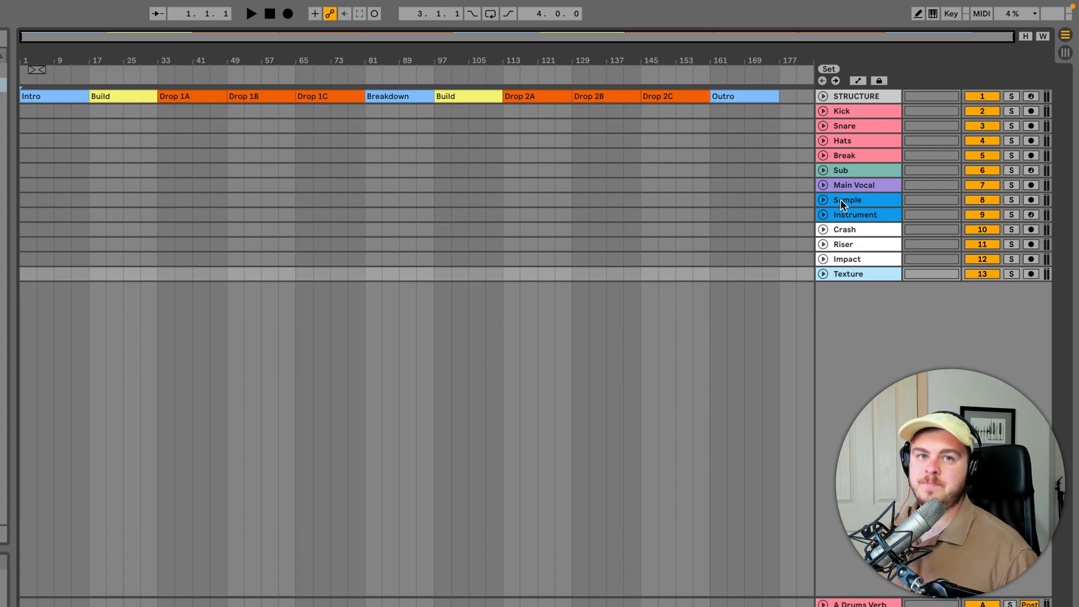
# - Look over the color-coded track groups again, from the drums through Sub and Main Vocal to the FX tracks
pyautogui.click(850, 112)
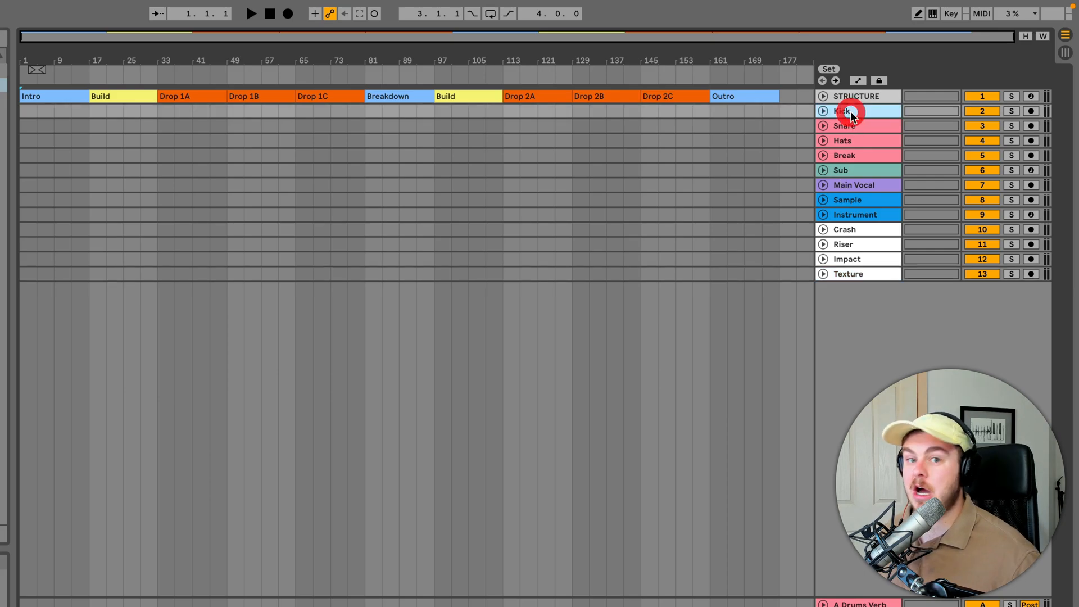
pyautogui.click(852, 156)
pyautogui.click(849, 168)
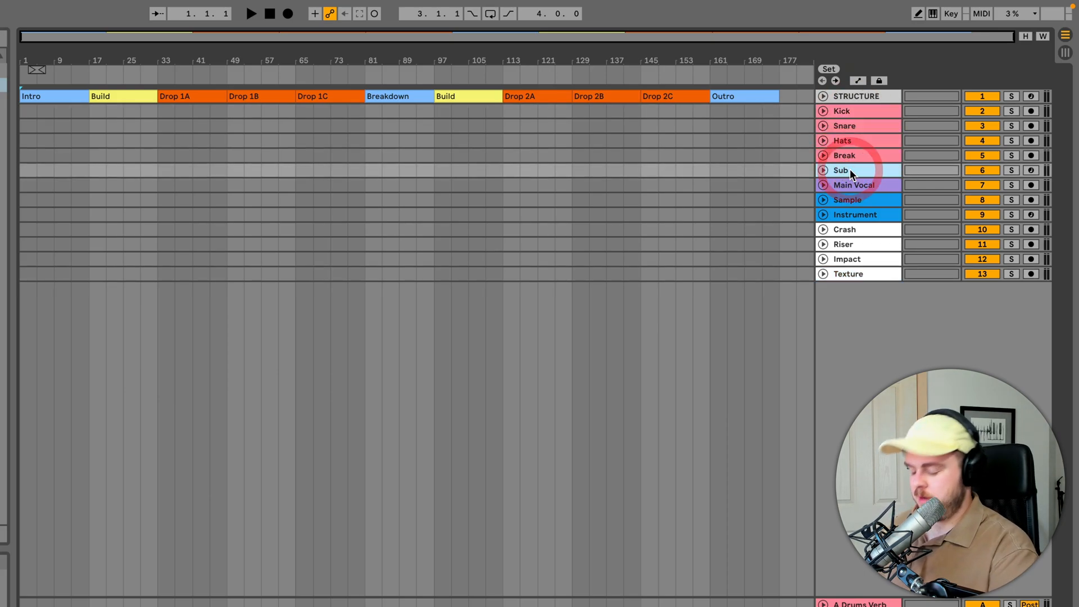
pyautogui.click(852, 183)
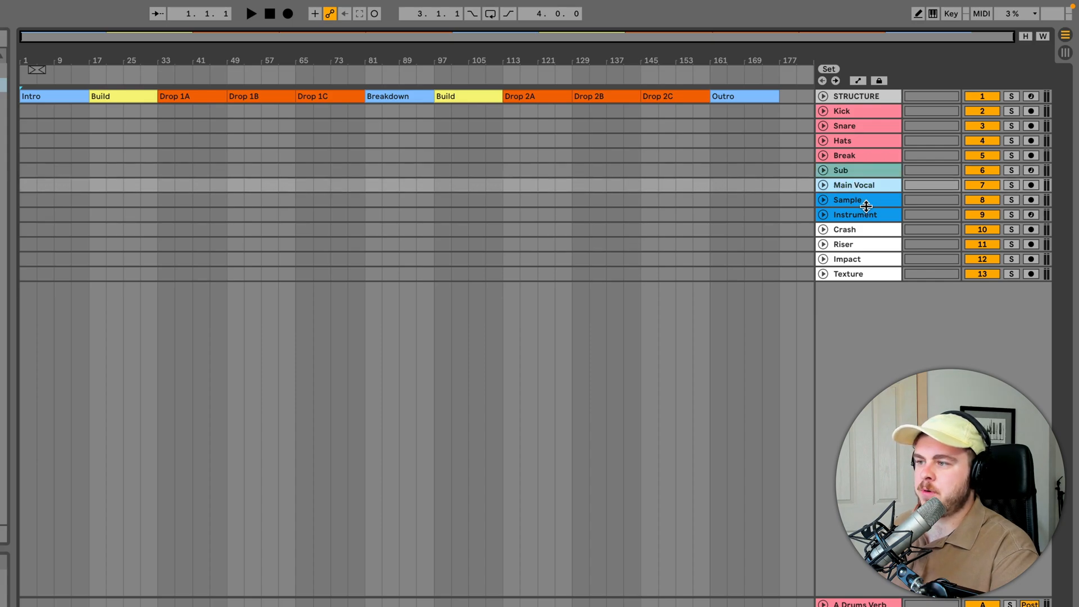
pyautogui.press('Down')
pyautogui.press('Down')
pyautogui.press('Down')
pyautogui.press('Down')
pyautogui.press('Down')
pyautogui.press('Down')
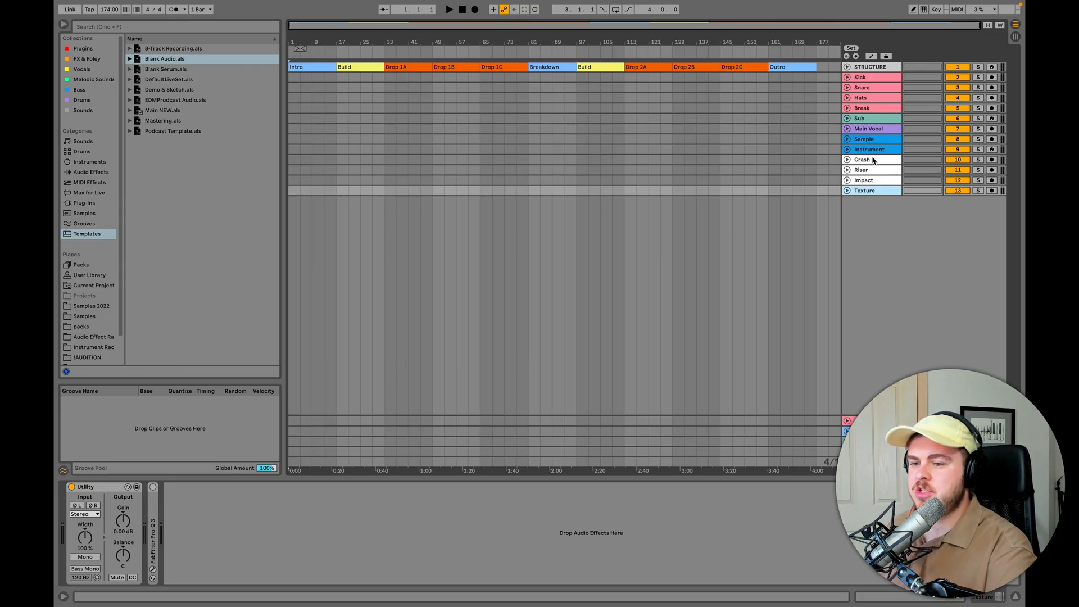
pyautogui.press('Up')
pyautogui.press('Up')
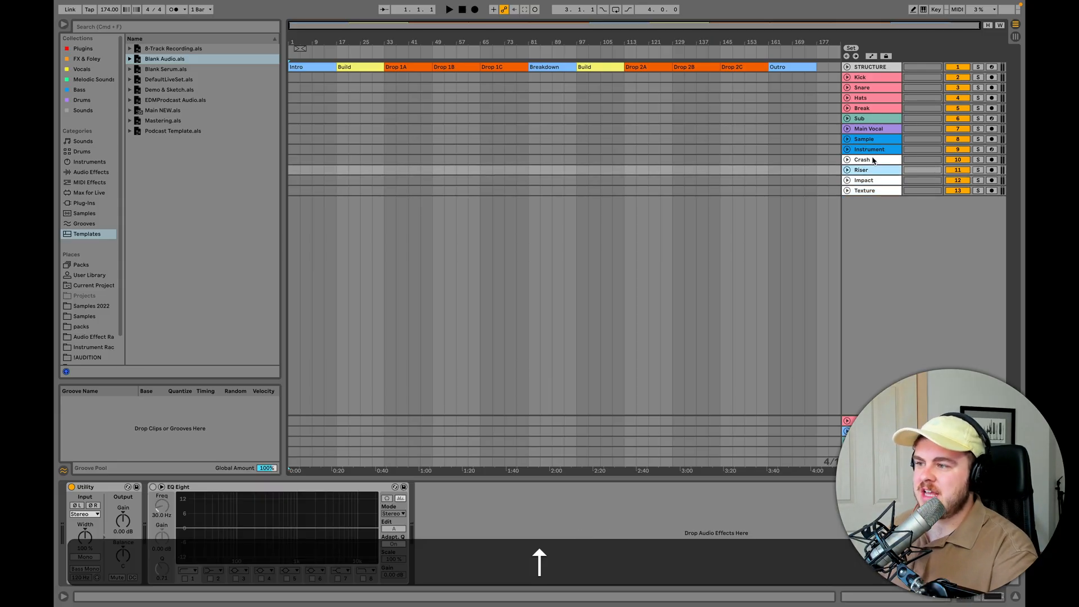
# - Compare the devices preloaded on Kick and Texture with the effects on the A Drums Verb return track
pyautogui.click(865, 79)
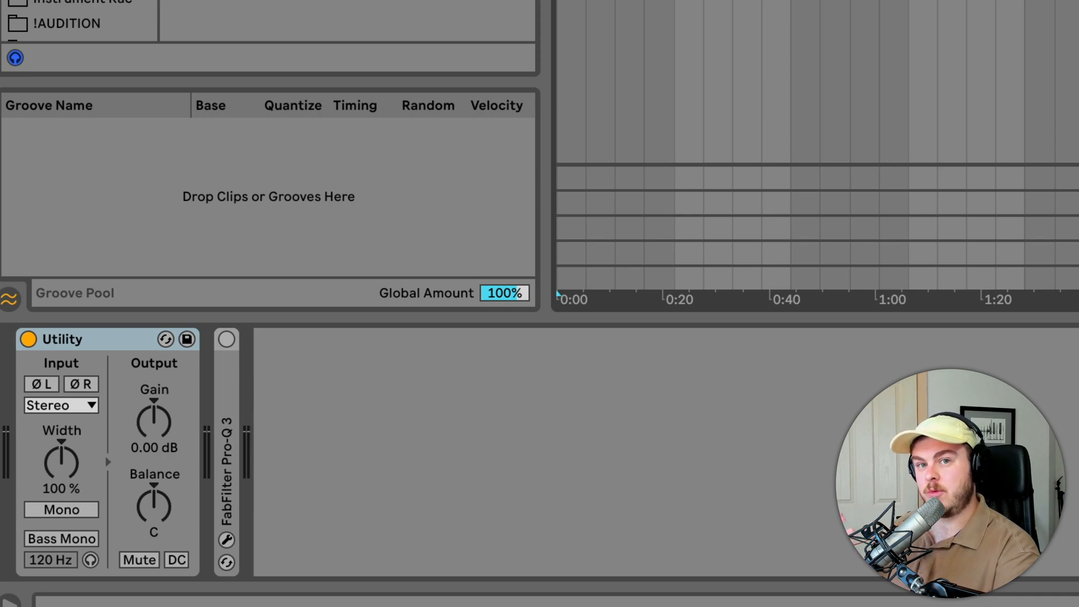
pyautogui.press('super+Tab')
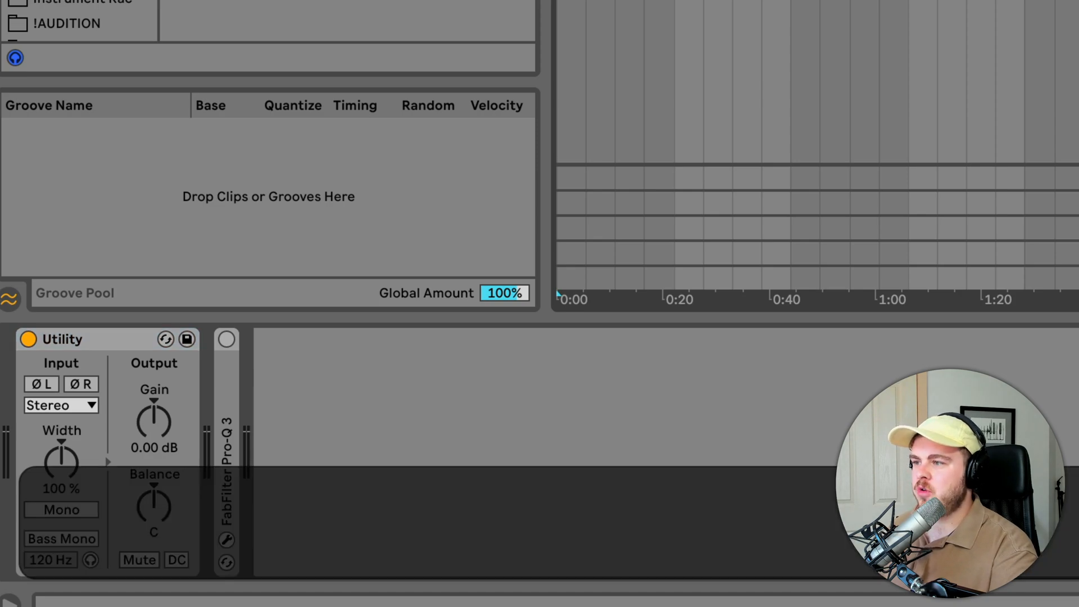
pyautogui.press('Down')
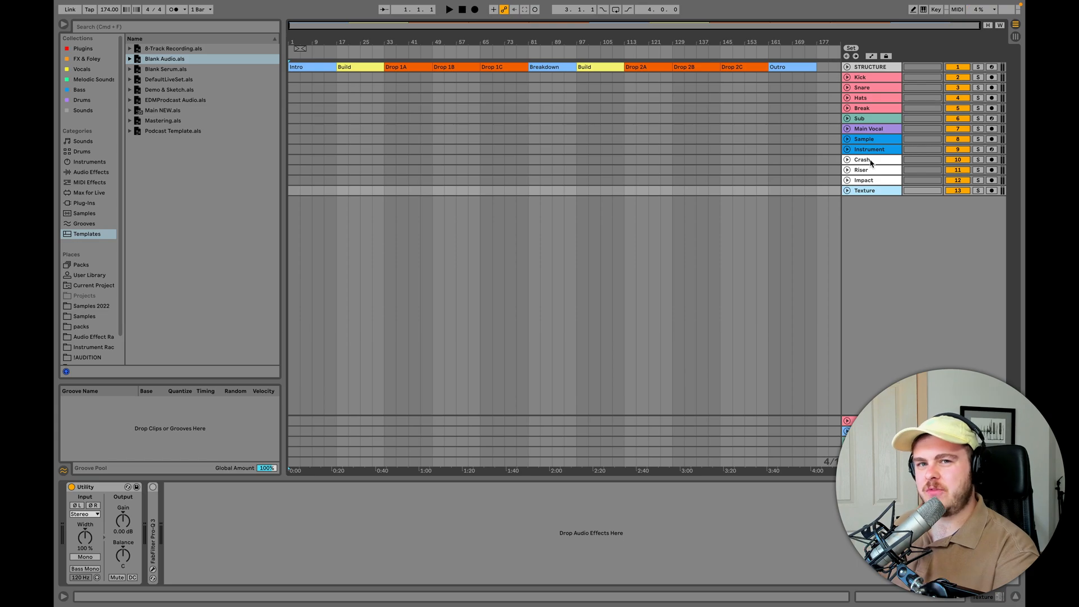
pyautogui.press('Down')
pyautogui.press('Down')
pyautogui.press('Down')
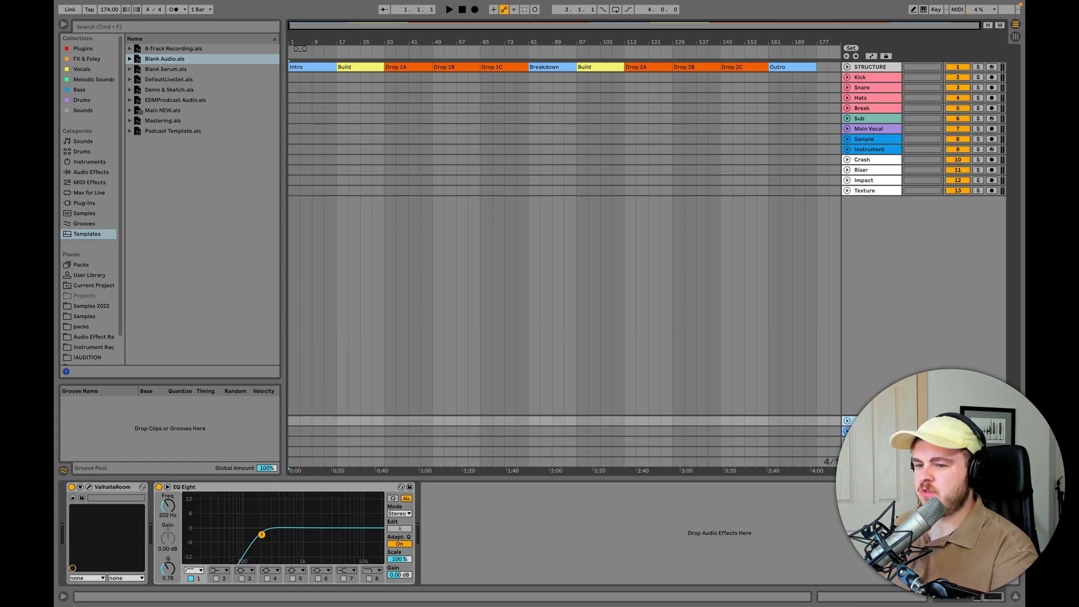
# - Review the Master track's device chain, examining the REFERENCE plug-in and the Mix Checker rack's filter, mid and side macros
pyautogui.press('Down')
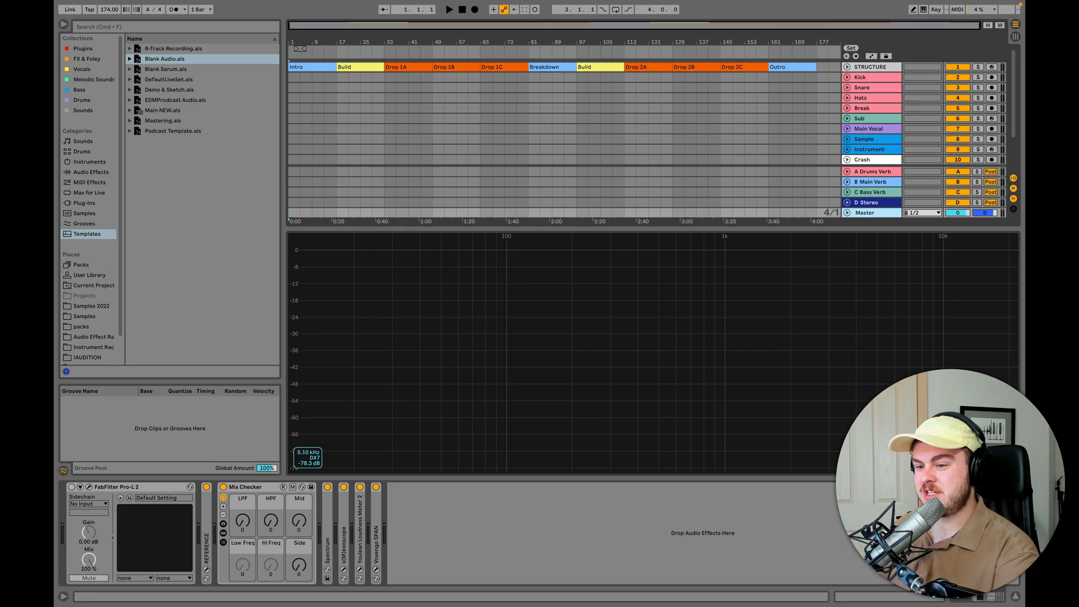
pyautogui.click(206, 570)
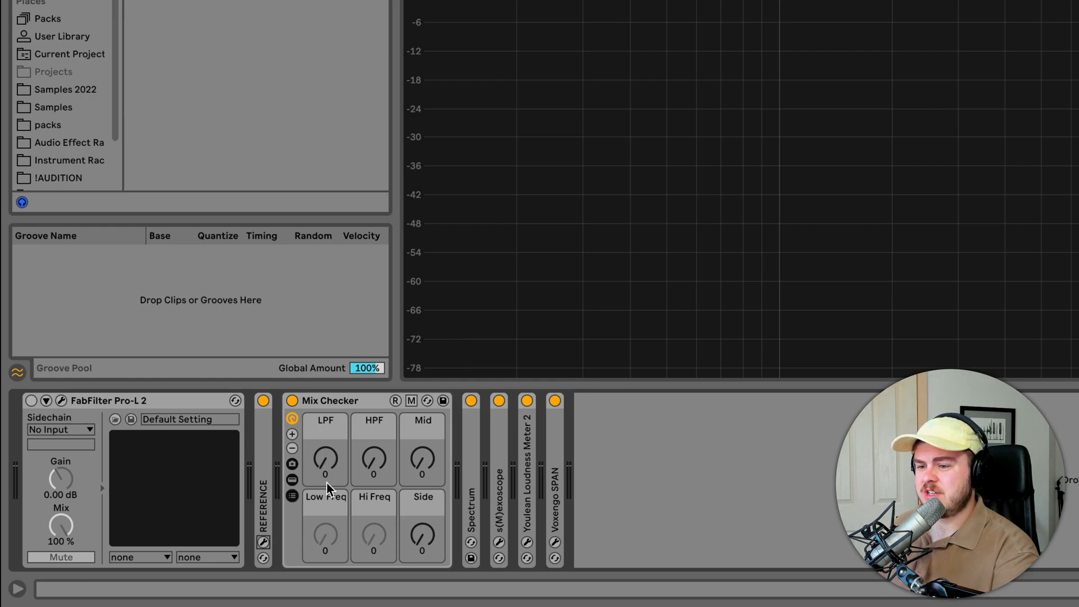
pyautogui.moveTo(422, 534)
pyautogui.mouseDown()
pyautogui.moveTo(422, 514)
pyautogui.moveTo(430, 530)
pyautogui.mouseUp()
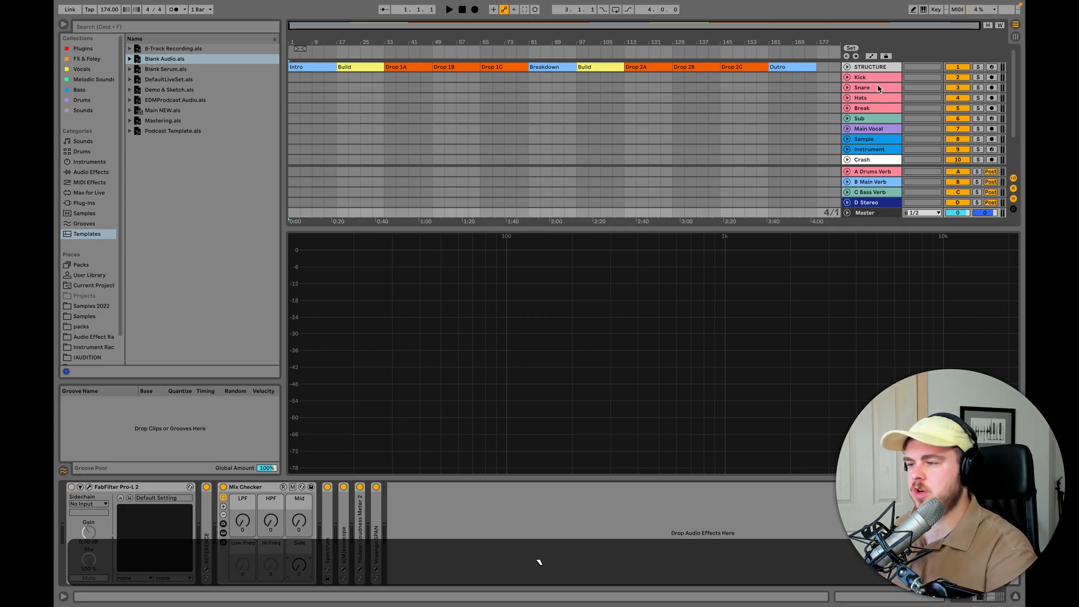
# - Browse the saved audio effect racks, examining the presets in the _Bus and _Mastering folders
pyautogui.click(874, 99)
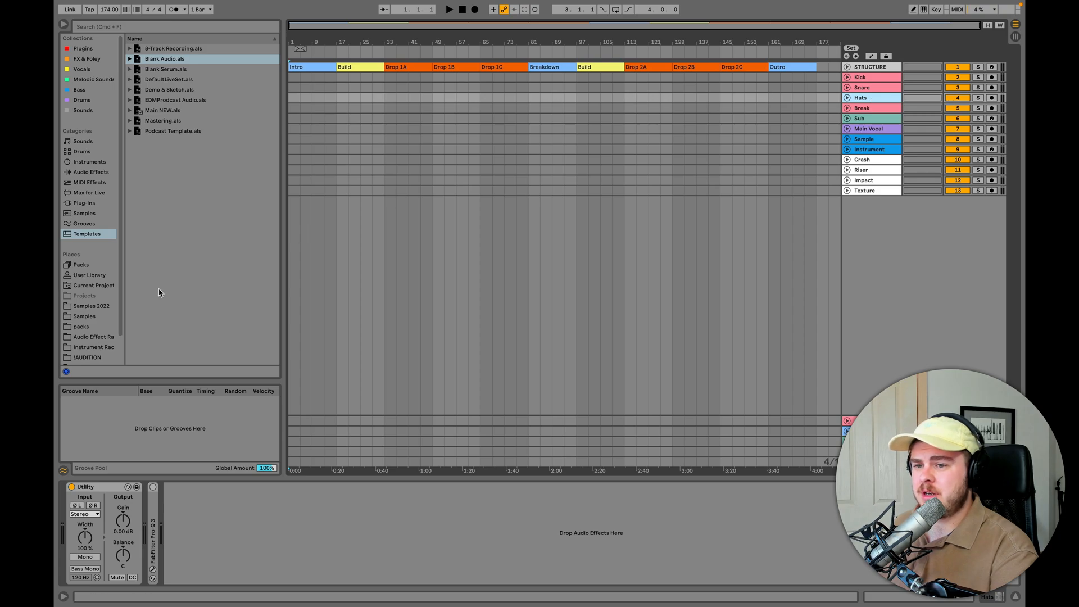
pyautogui.click(92, 338)
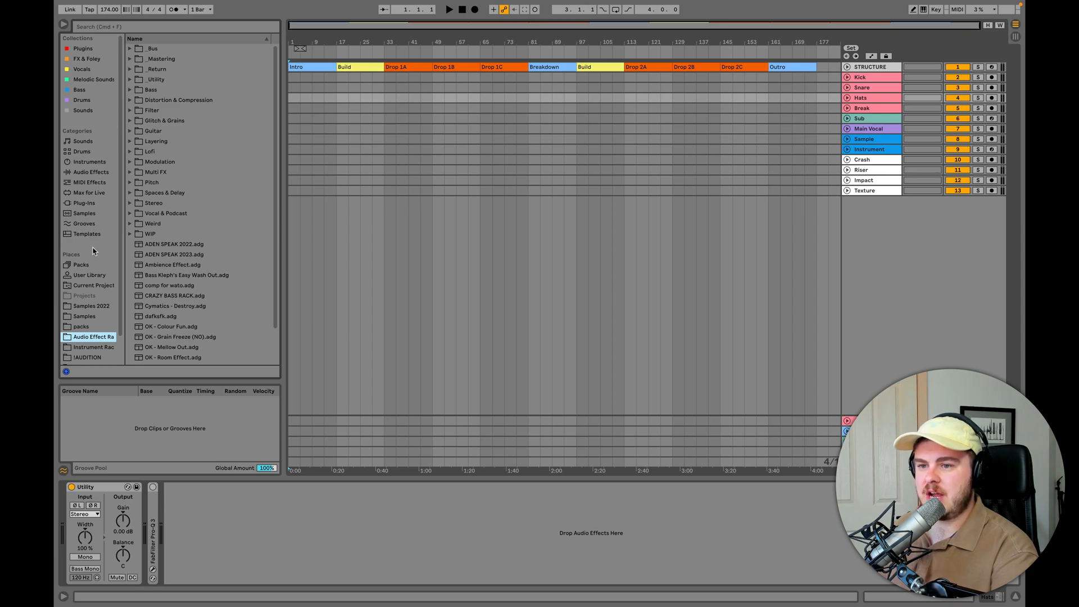
pyautogui.click(88, 276)
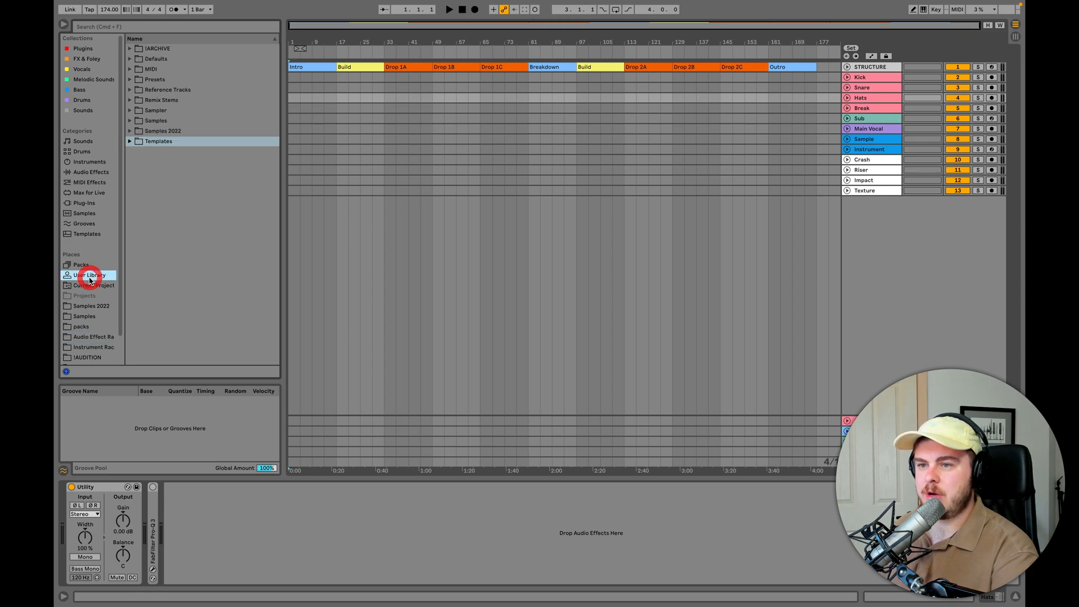
pyautogui.click(96, 338)
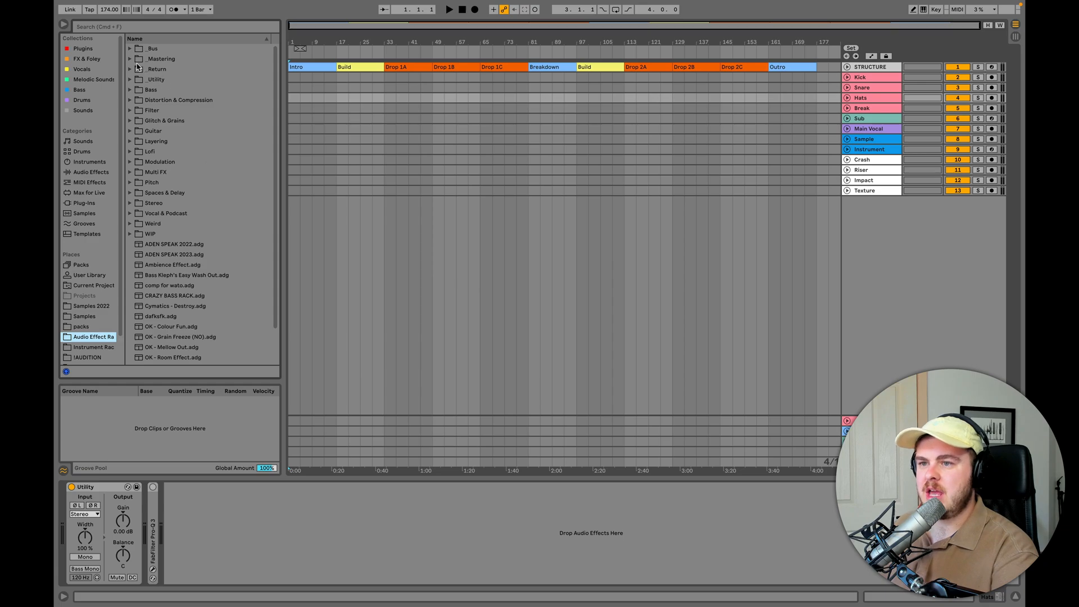
pyautogui.click(147, 49)
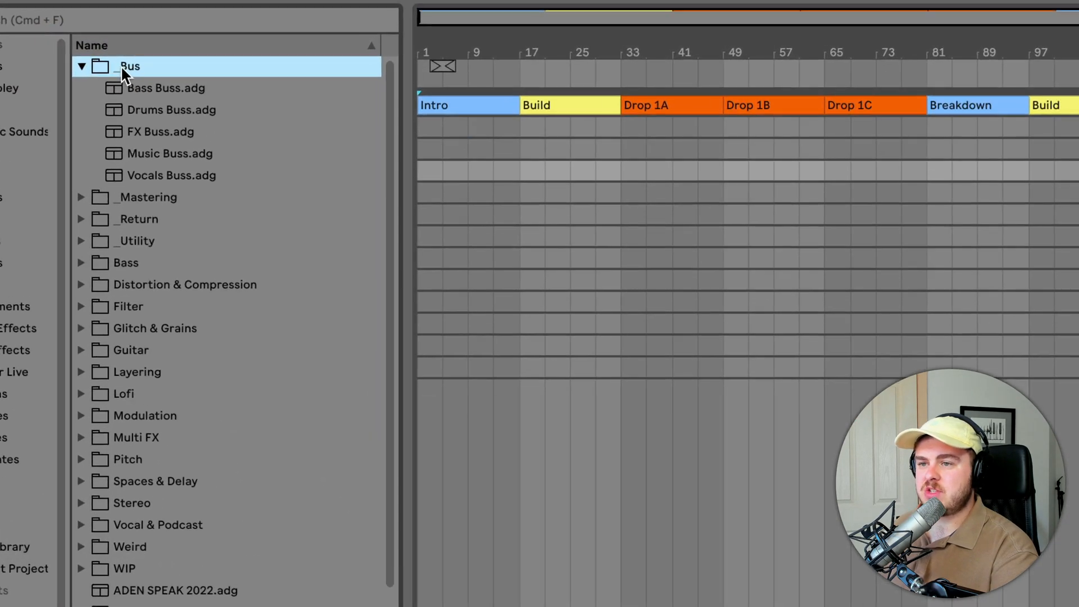
pyautogui.click(80, 197)
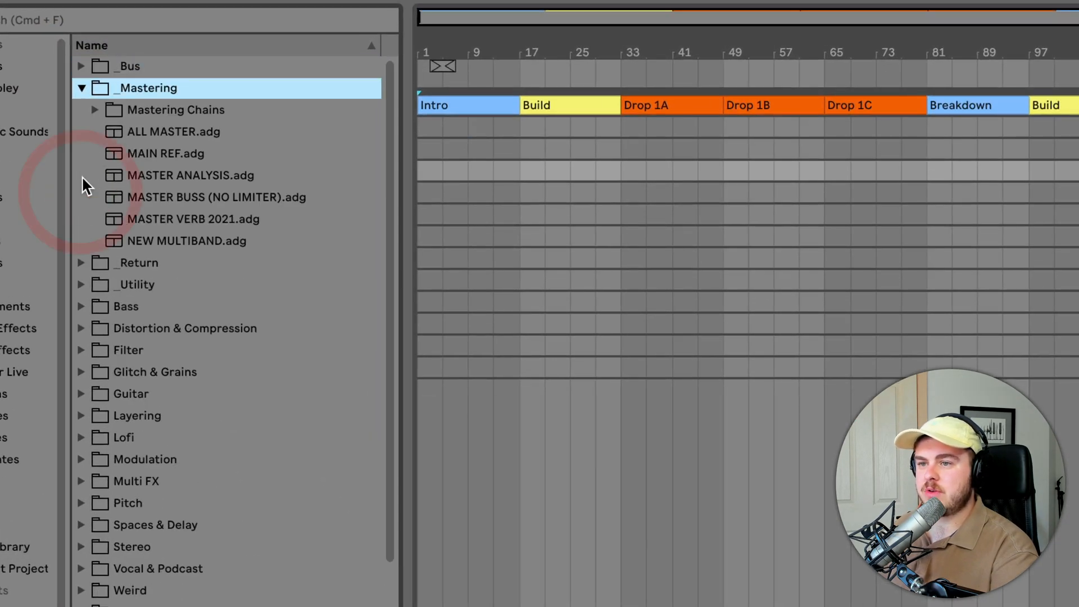
pyautogui.click(82, 257)
pyautogui.click(78, 67)
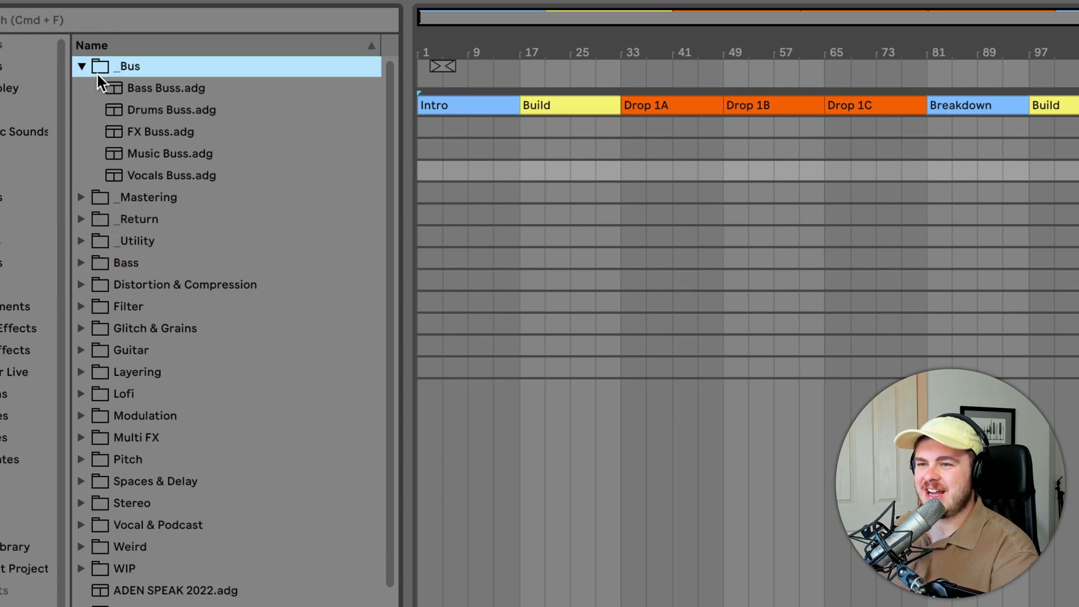
pyautogui.click(104, 88)
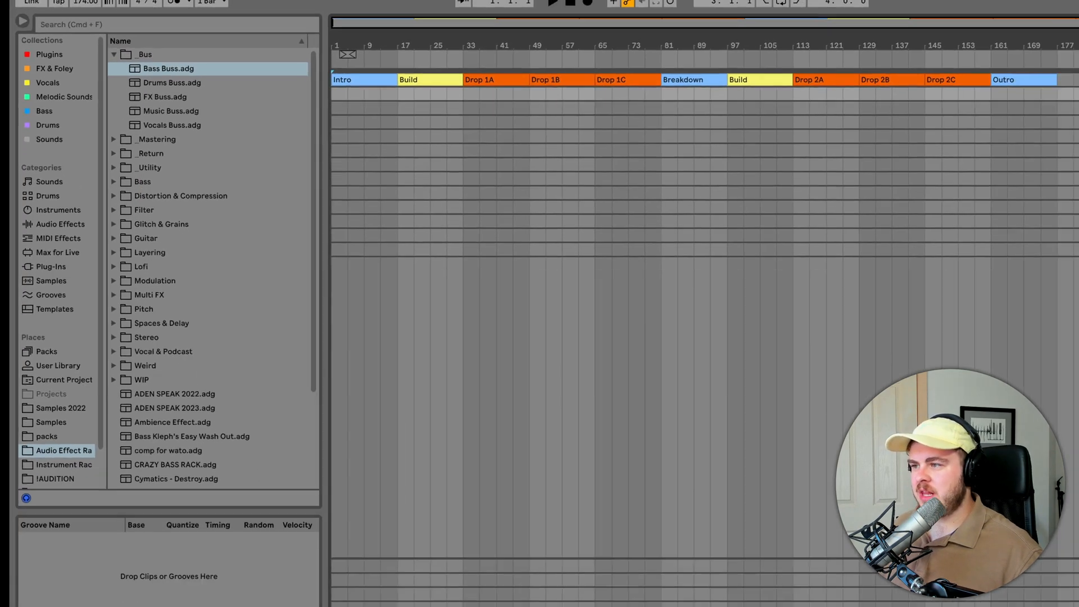
# - Group the Kick, Snare, Hats and Break tracks and select the new group
pyautogui.keyDown('shift'); pyautogui.click(865, 105); pyautogui.keyUp('shift')
pyautogui.press('super+g')
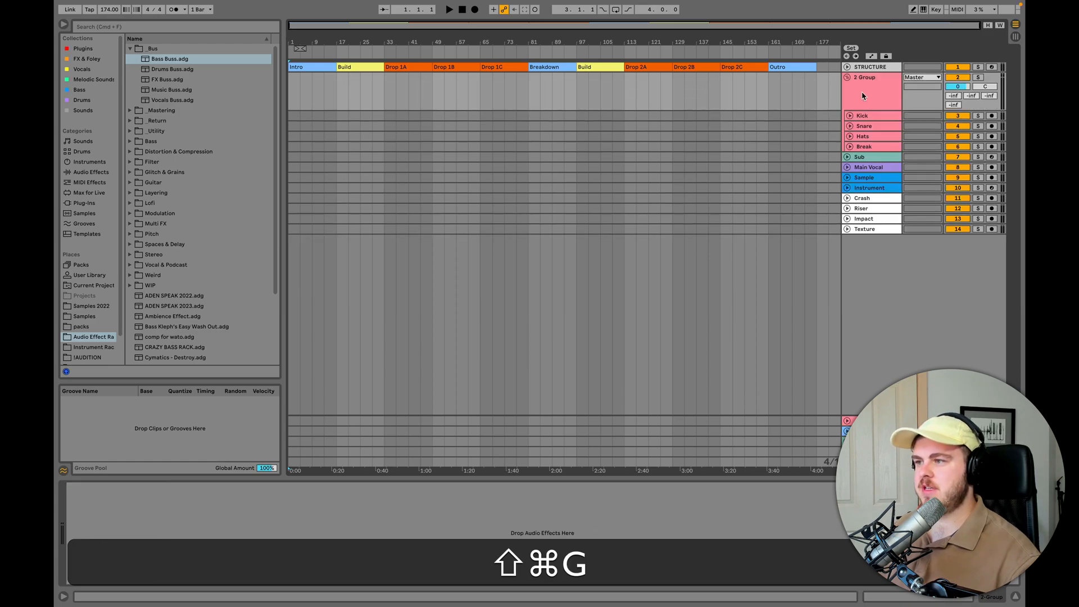
pyautogui.click(864, 86)
# - Load the Drums Buss rack onto the drum group and close its plug-in windows
pyautogui.moveTo(161, 69); pyautogui.dragTo(863, 86)
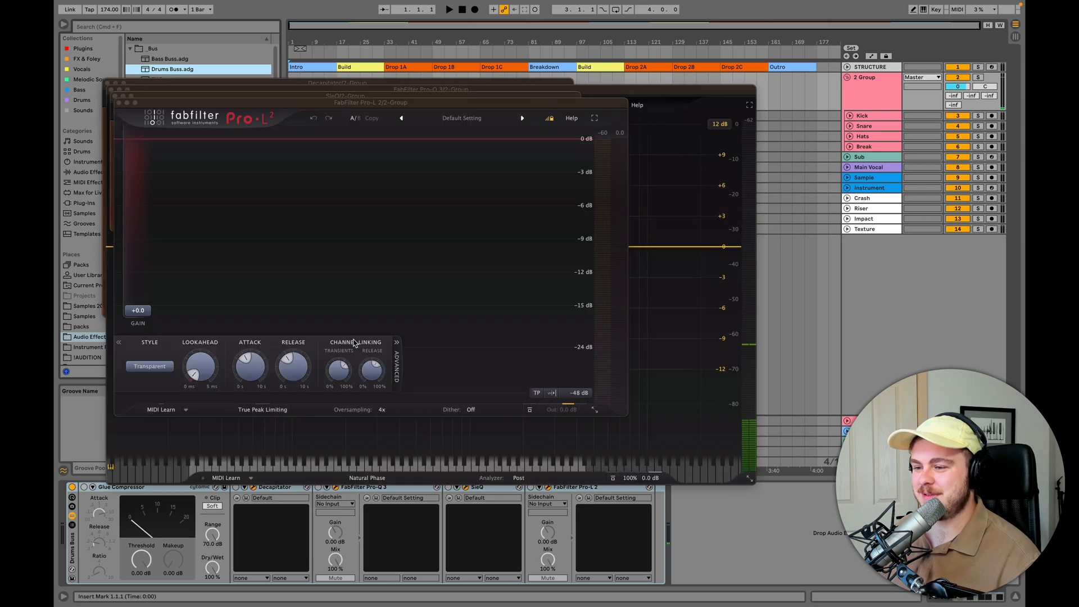
pyautogui.click(119, 103)
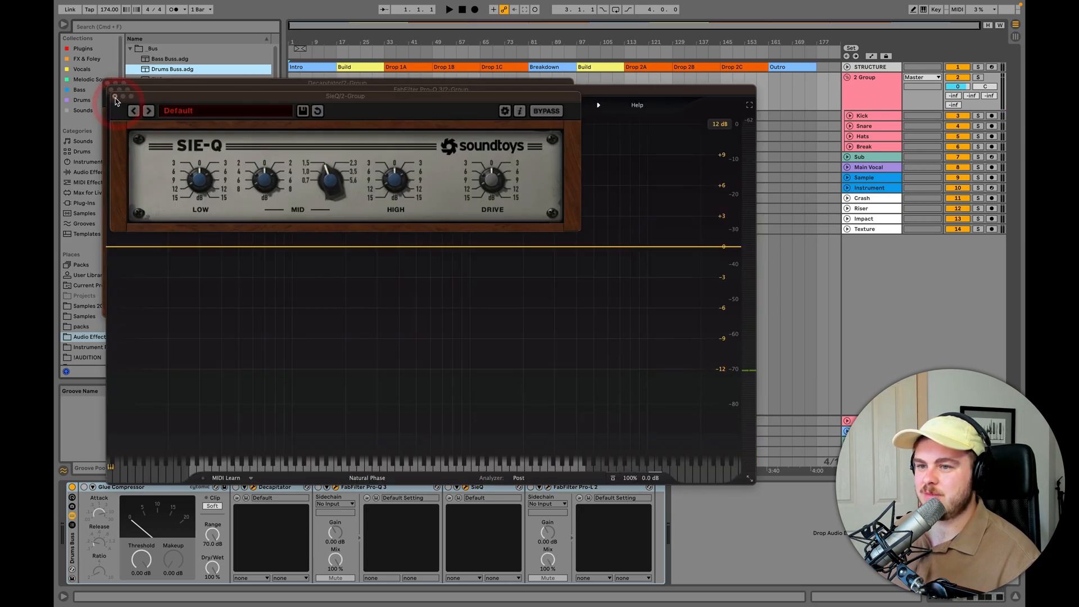
pyautogui.click(115, 95)
pyautogui.click(111, 89)
pyautogui.click(108, 83)
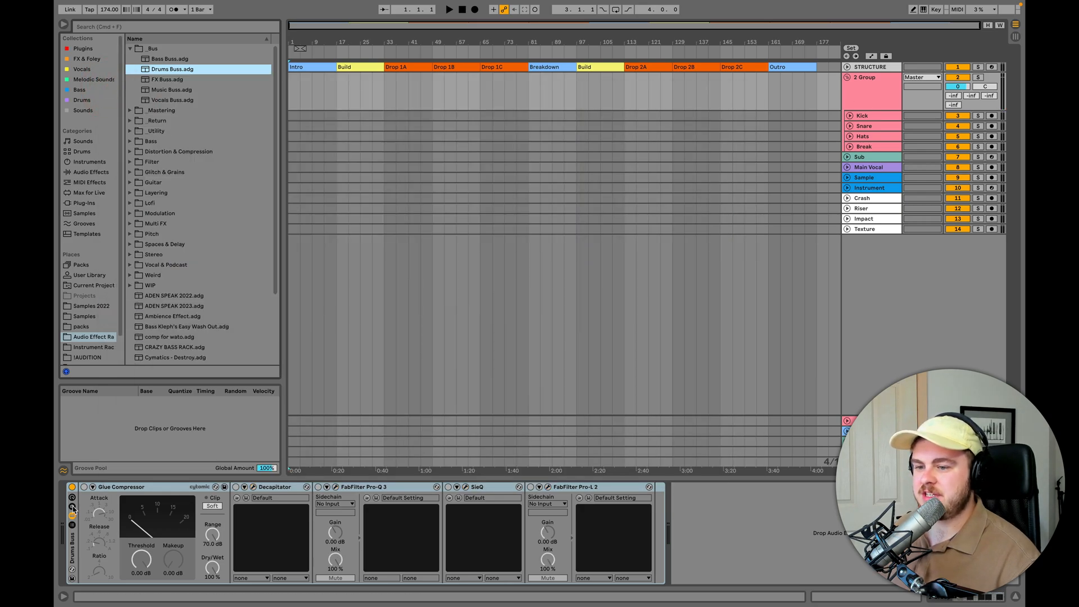
# - Delete the Drums Buss rack from the drum group
pyautogui.click(70, 553)
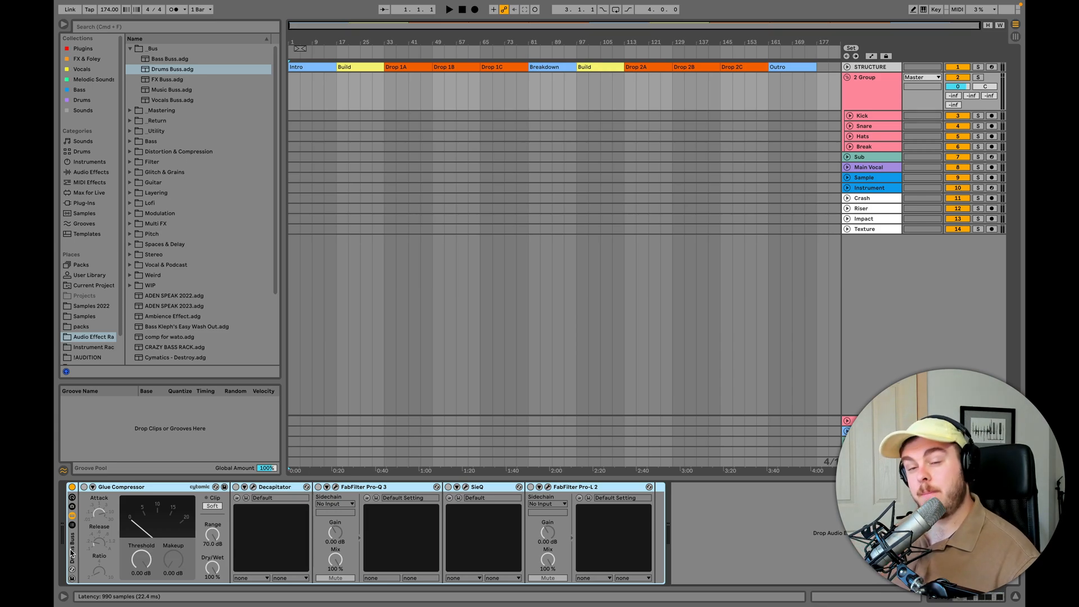
pyautogui.press('Delete')
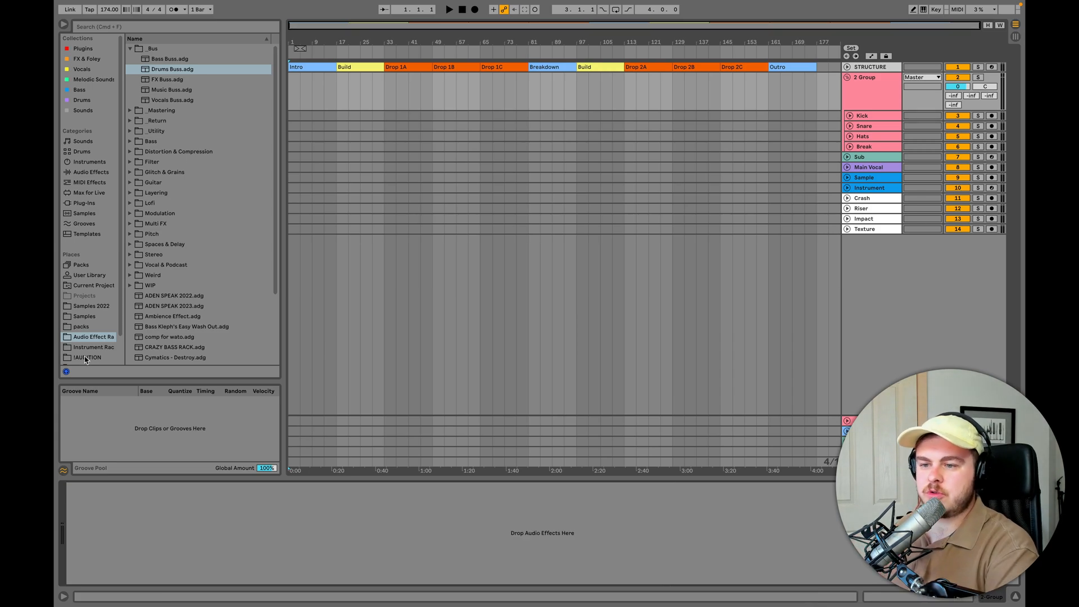
# - Browse the saved instrument racks in the Keys and Lead folders and place a Lead preset below the existing tracks
pyautogui.click(87, 345)
pyautogui.press('Right')
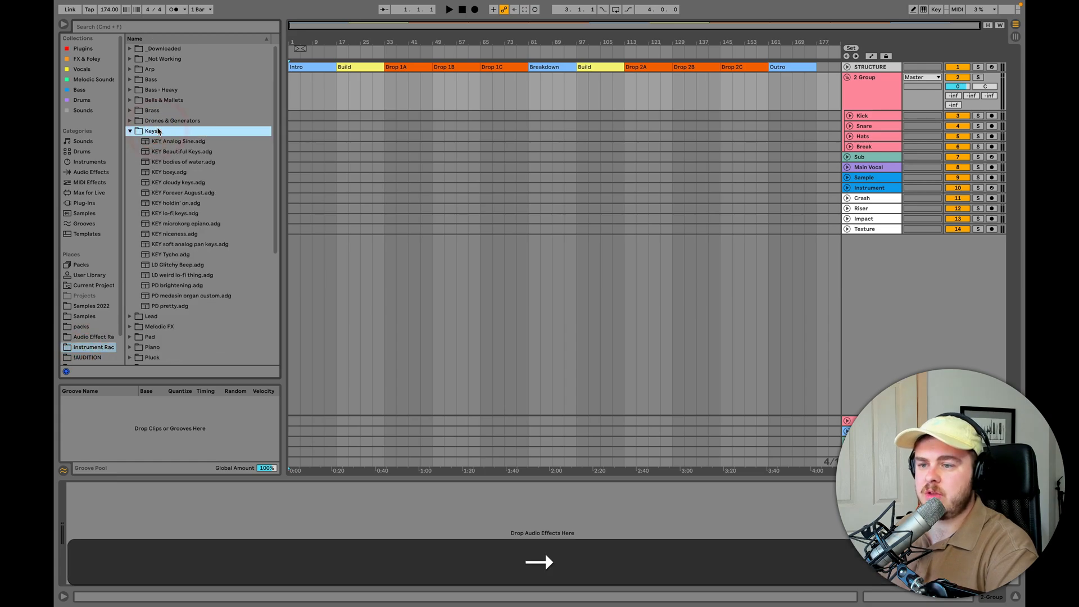
pyautogui.press('Left')
pyautogui.press('Down')
pyautogui.press('Right')
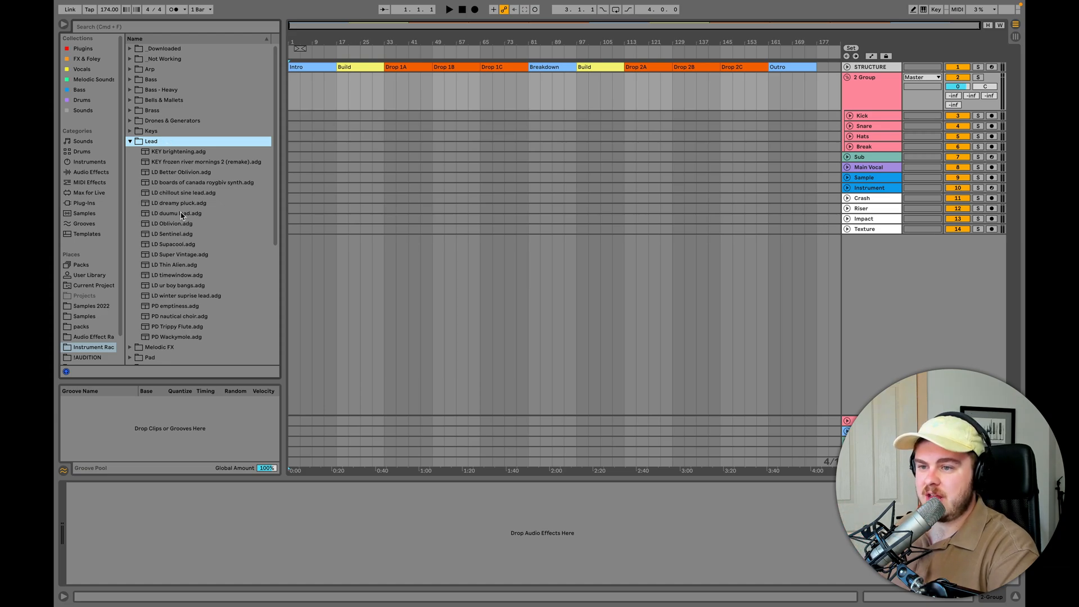
pyautogui.moveTo(190, 185); pyautogui.dragTo(847, 316)
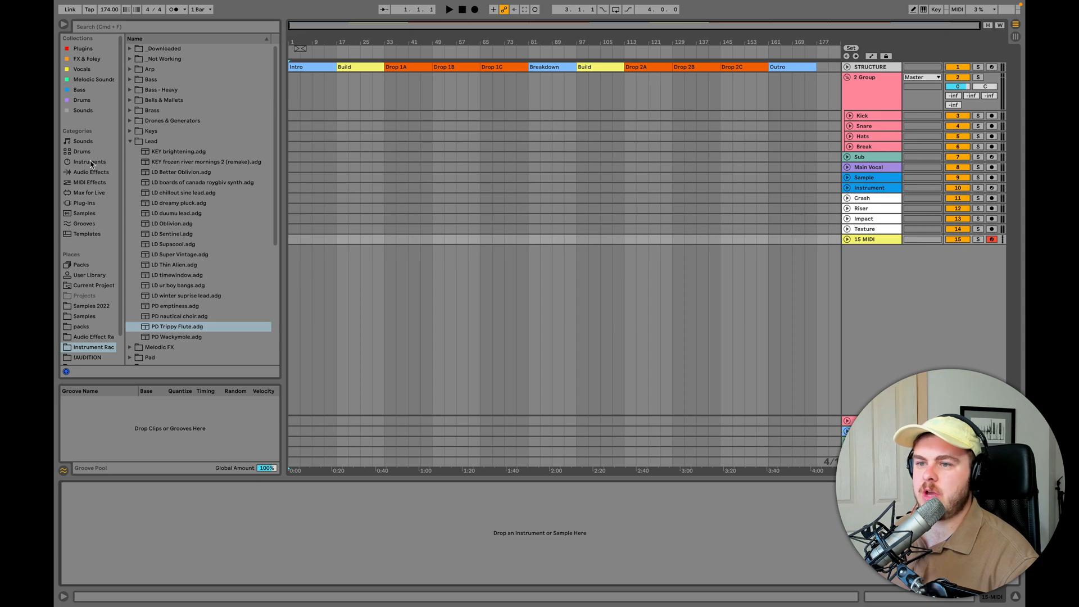
# - Load the Analog instrument onto the new MIDI track and add EQ Eight after it
pyautogui.click(89, 162)
pyautogui.doubleClick(155, 49)
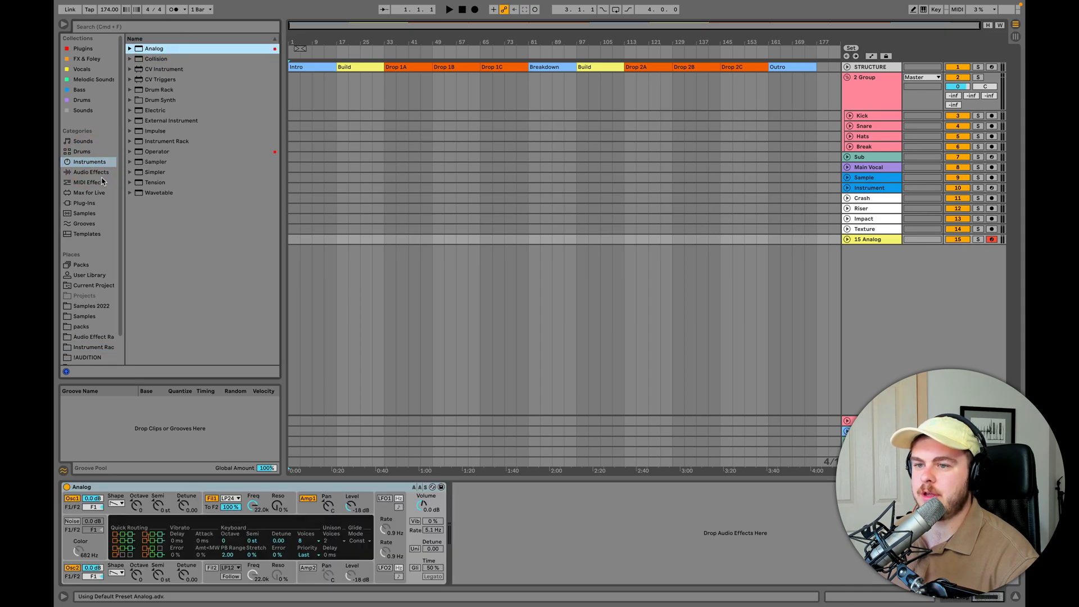
pyautogui.click(92, 172)
pyautogui.click(130, 79)
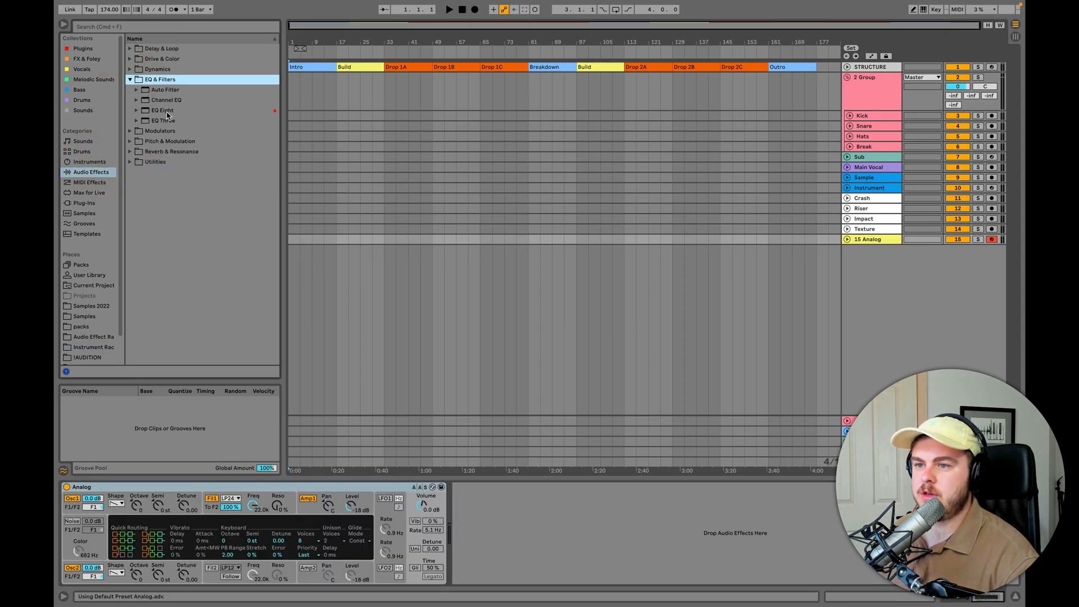
pyautogui.doubleClick(164, 110)
# - Raise EQ Eight's low-cut frequency to about 70 Hz and add an Echo effect after it
pyautogui.click(489, 578)
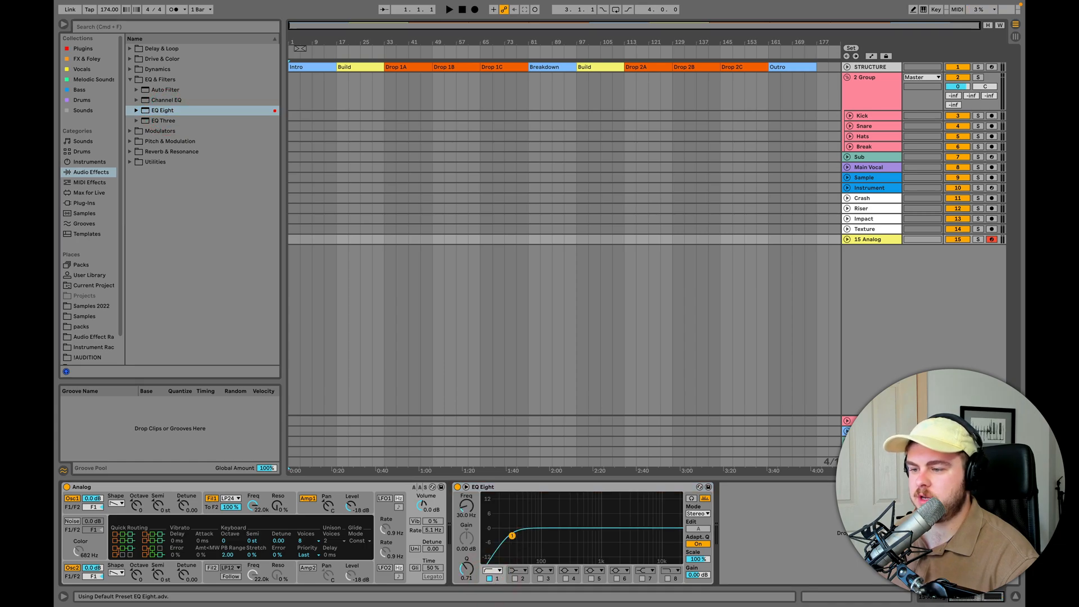
pyautogui.moveTo(509, 535); pyautogui.dragTo(533, 535)
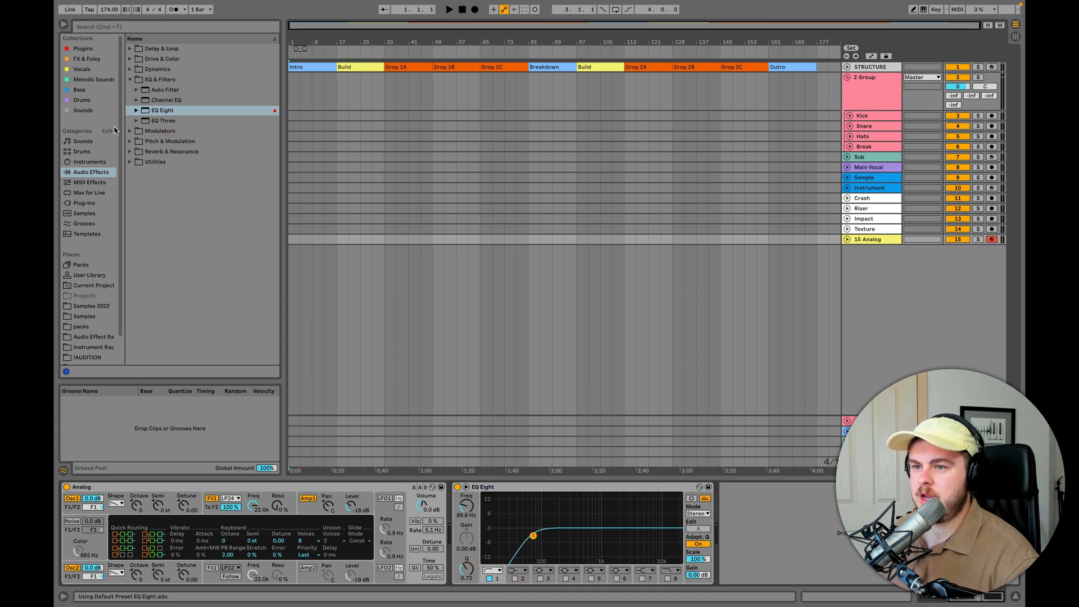
pyautogui.click(131, 49)
pyautogui.doubleClick(156, 79)
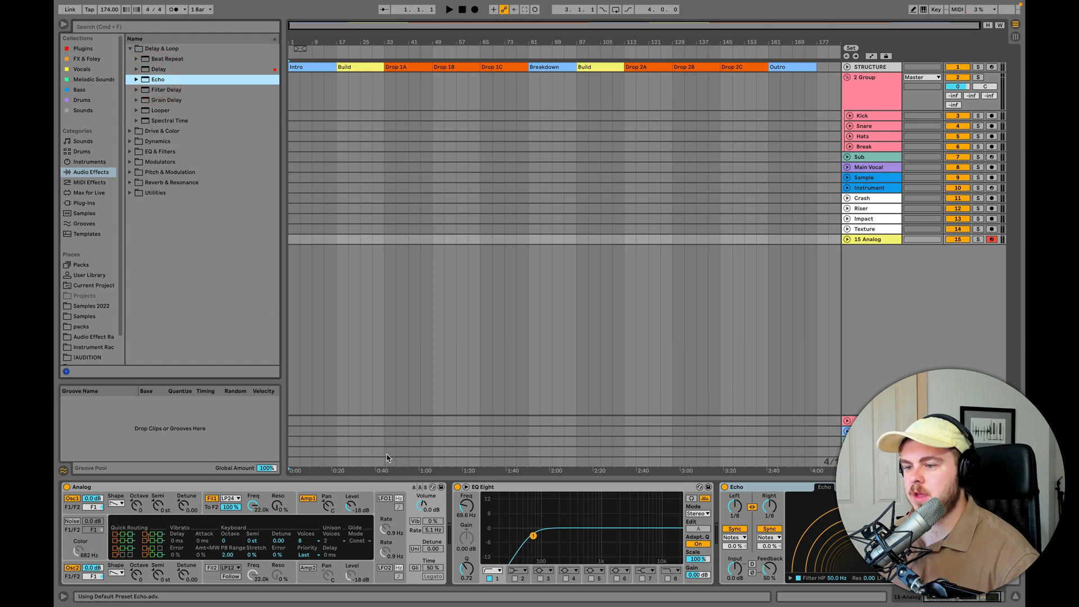
# - Group Analog, EQ Eight and Echo into an instrument rack and save it as the preset "New Lead 2.0"
pyautogui.click(378, 486)
pyautogui.keyDown('shift'); pyautogui.click(770, 487); pyautogui.keyUp('shift')
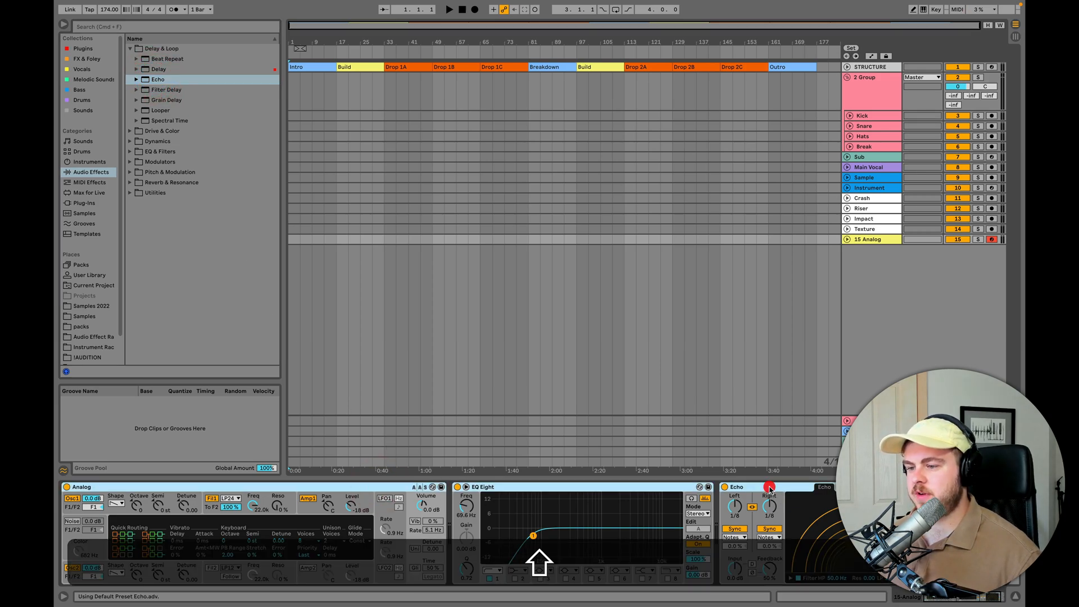
pyautogui.press('super+g')
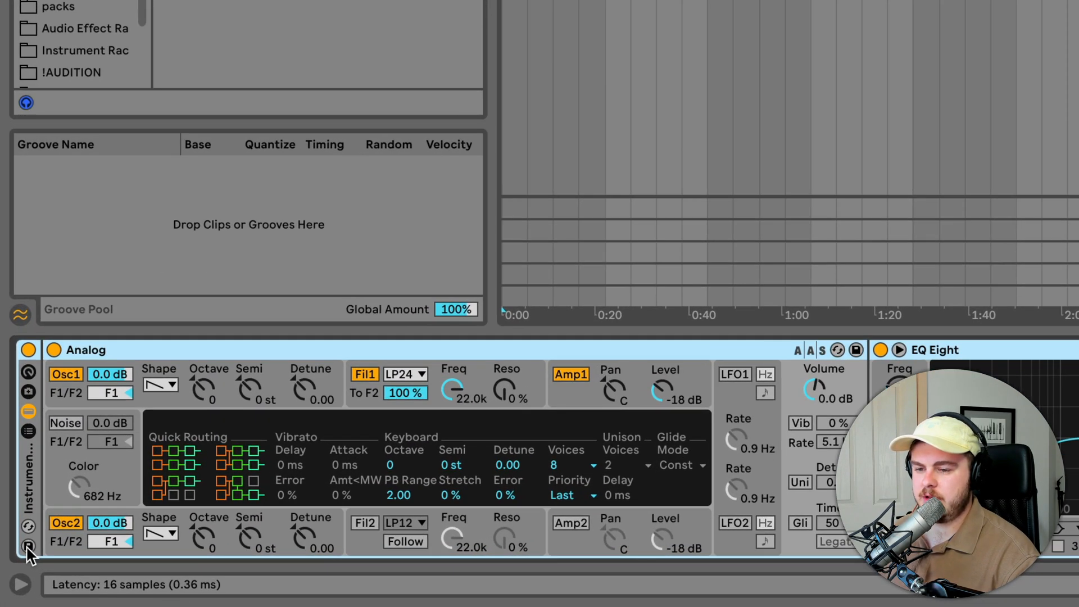
pyautogui.click(27, 544)
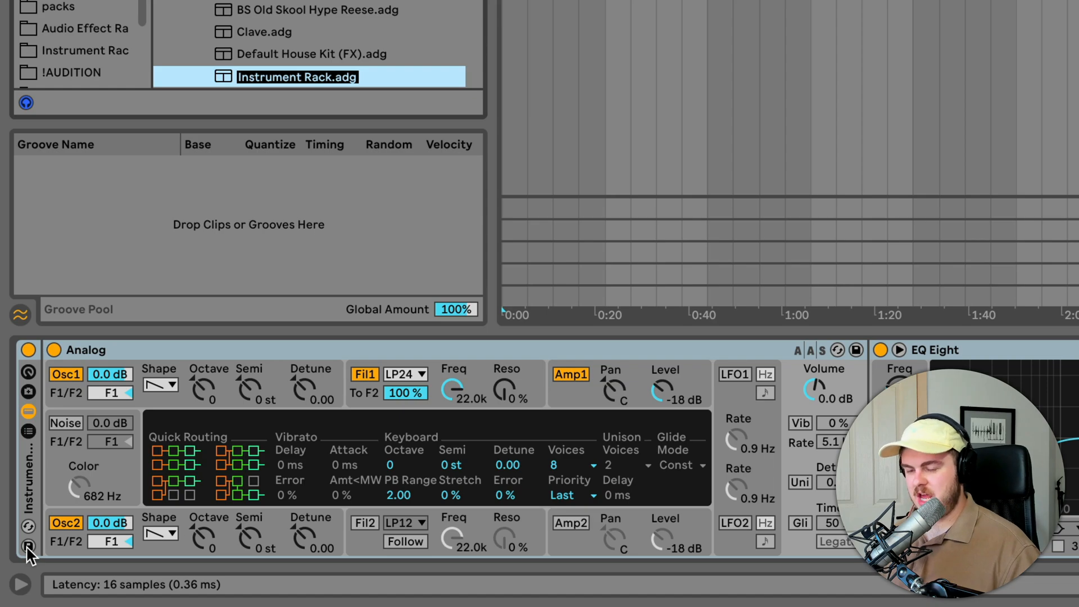
pyautogui.write('New Lead')
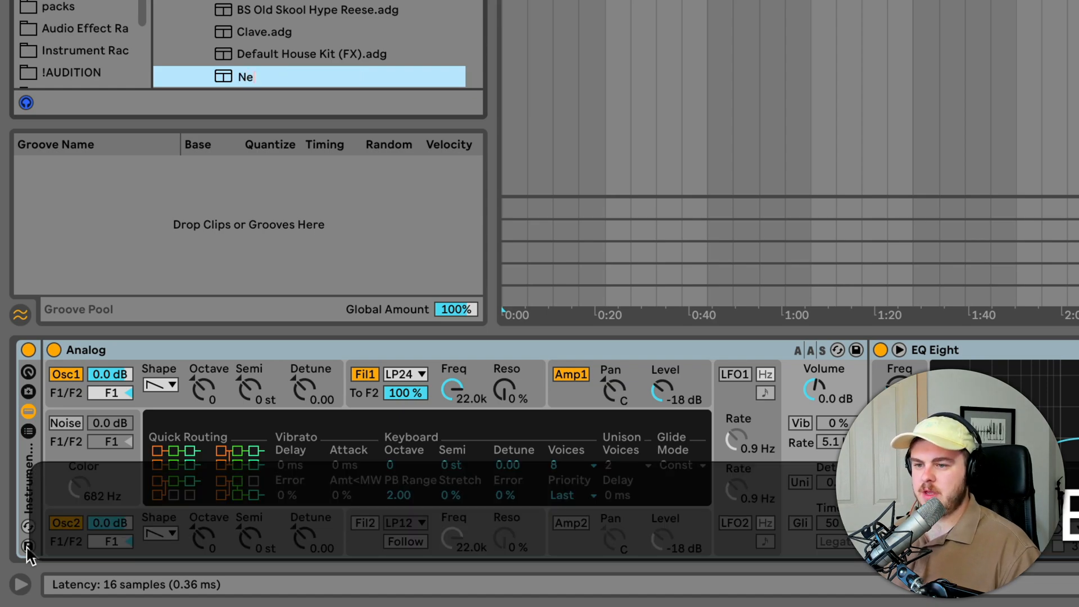
pyautogui.write(' 2.0')
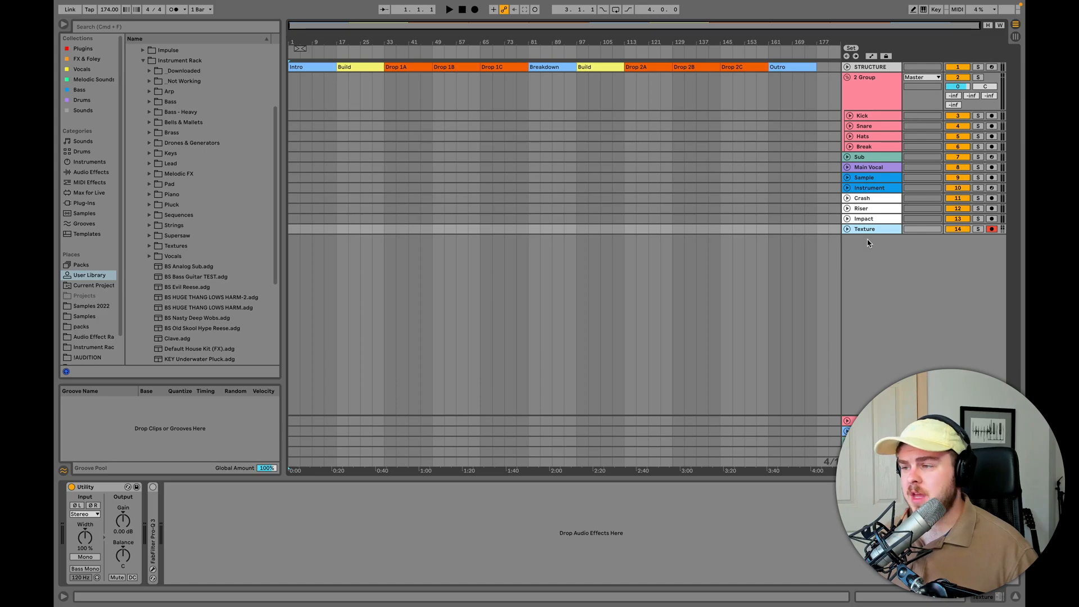
# - Load the KEY stereo piano pluck rack from the Piano folder onto the Instrument track
pyautogui.click(870, 189)
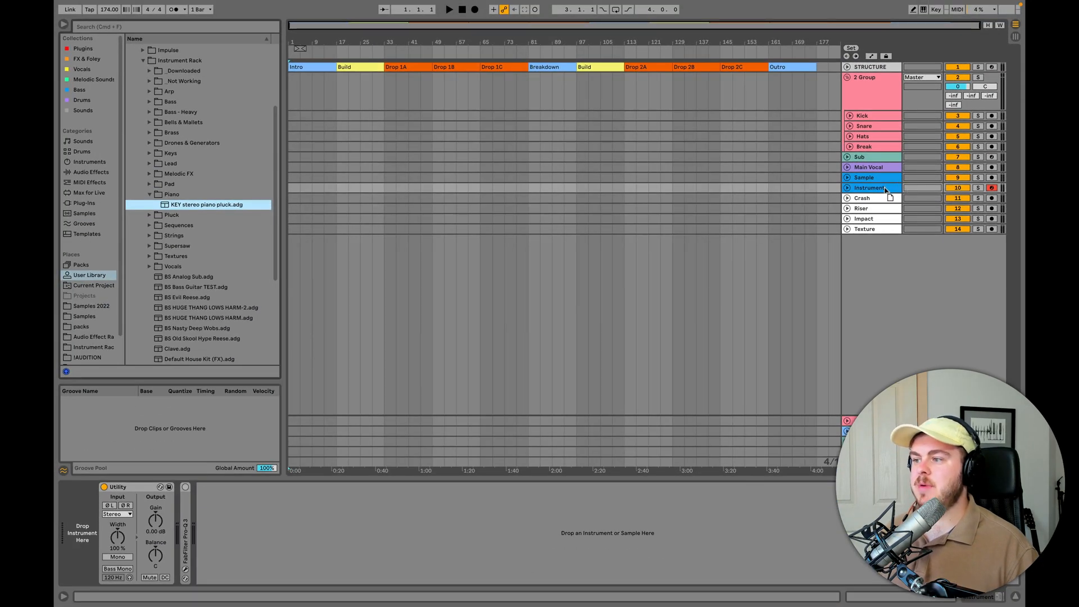
pyautogui.moveTo(884, 188); pyautogui.dragTo(884, 189)
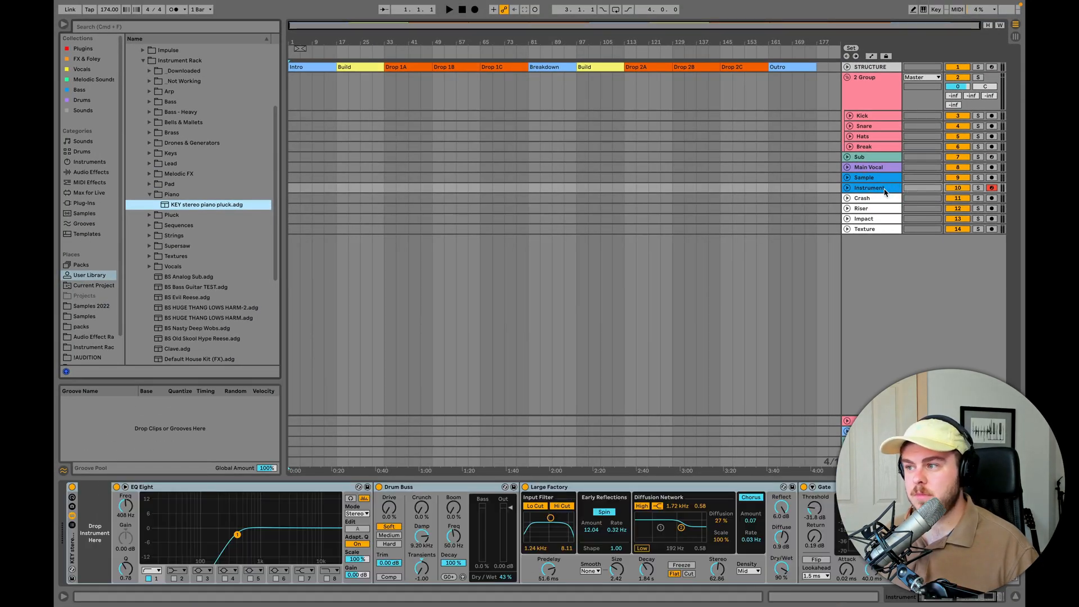
# - Insert a MIDI track directly after the drum group and name it Drums
pyautogui.click(881, 89)
pyautogui.press('shift+super+t')
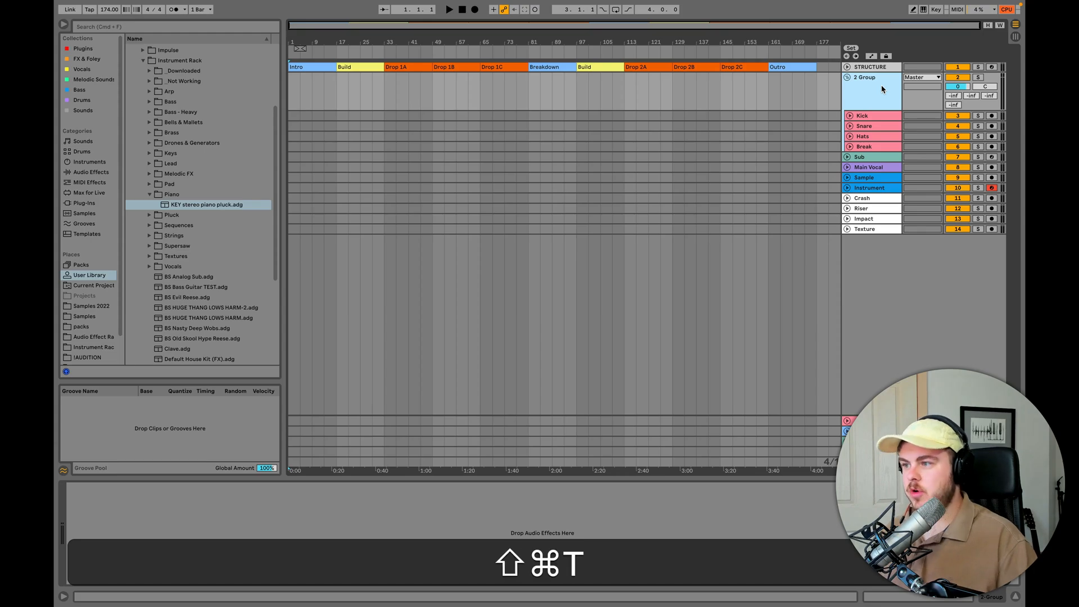
pyautogui.click(872, 167)
pyautogui.press('shift+super+r')
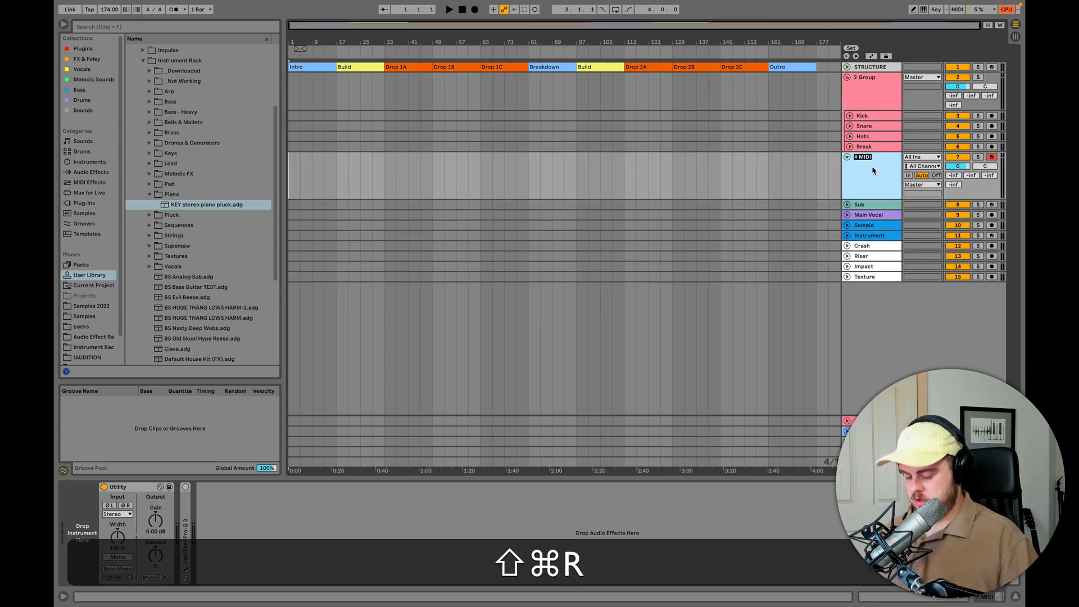
pyautogui.write('Drums')
pyautogui.press('Return')
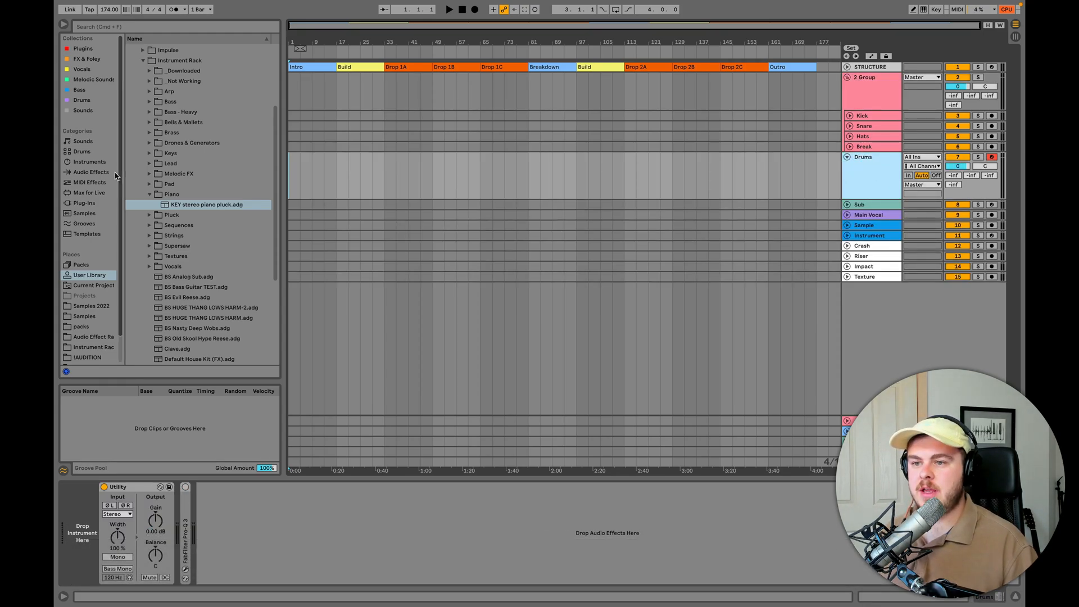
# - Load an empty Drum Rack from the Instruments category onto the Drums track
pyautogui.click(90, 162)
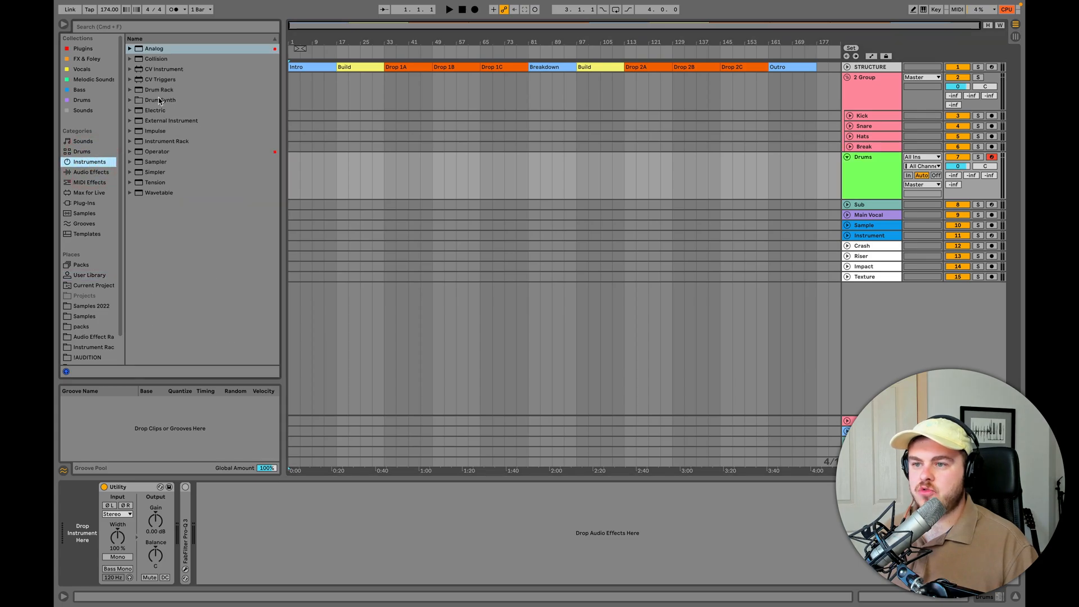
pyautogui.click(159, 90)
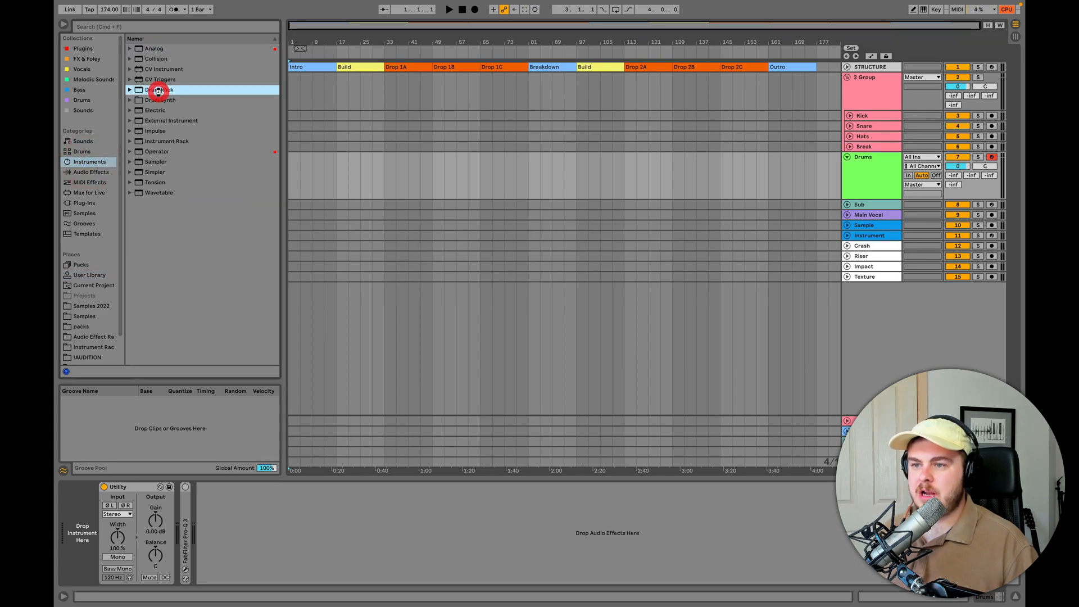
pyautogui.press('Return')
# - Search the Sounds collection for "kick", load zzKick4.aif onto the Drum Rack's C1 pad and audition it
pyautogui.click(84, 111)
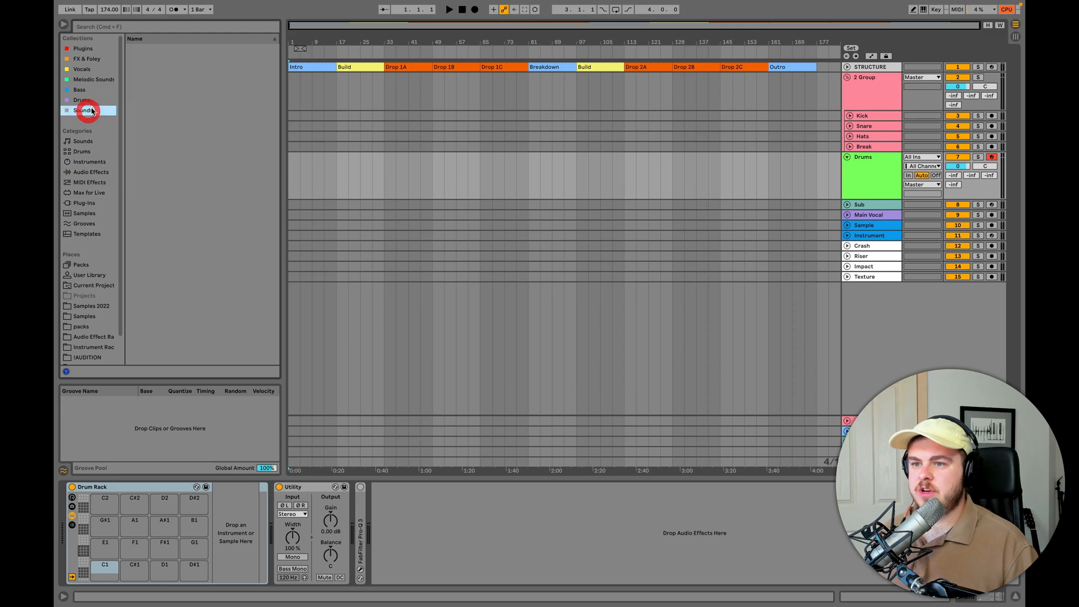
pyautogui.click(125, 30)
pyautogui.write('kick')
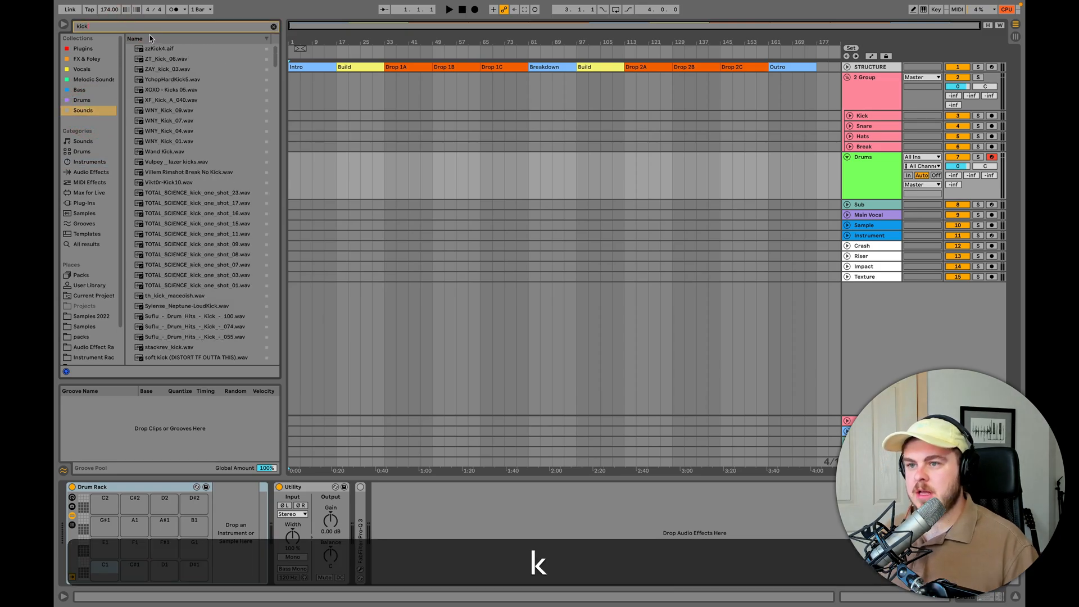
pyautogui.click(160, 51)
pyautogui.moveTo(160, 52); pyautogui.dragTo(102, 574)
pyautogui.click(104, 577)
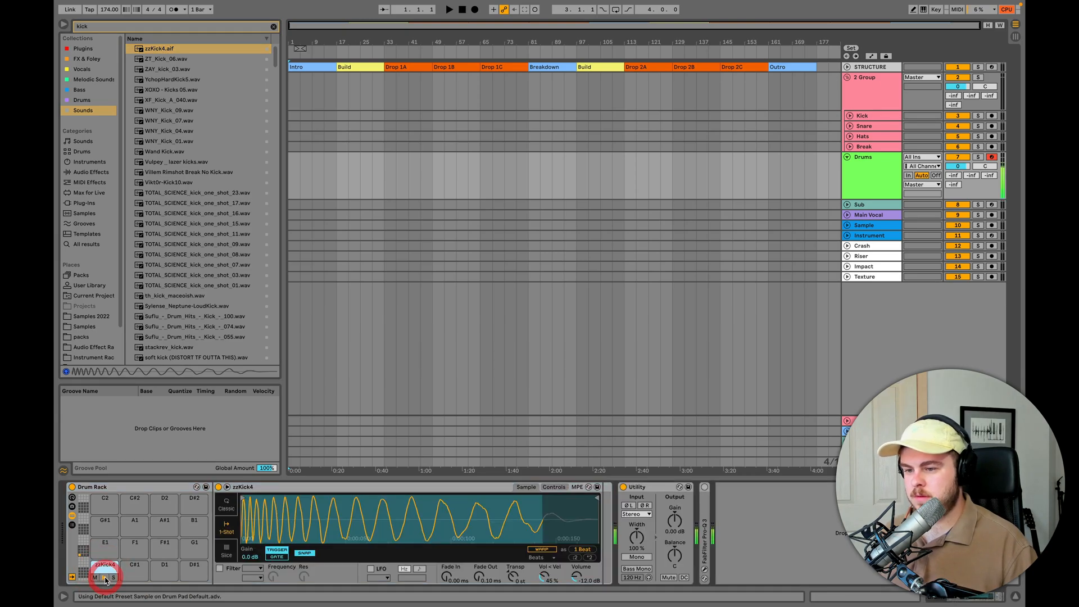
# - Search for "snare" and load XOXO - Snare 05.wav onto the Drum Rack's C#1 pad
pyautogui.click(145, 28)
pyautogui.write('snare')
pyautogui.moveTo(163, 49); pyautogui.dragTo(129, 576)
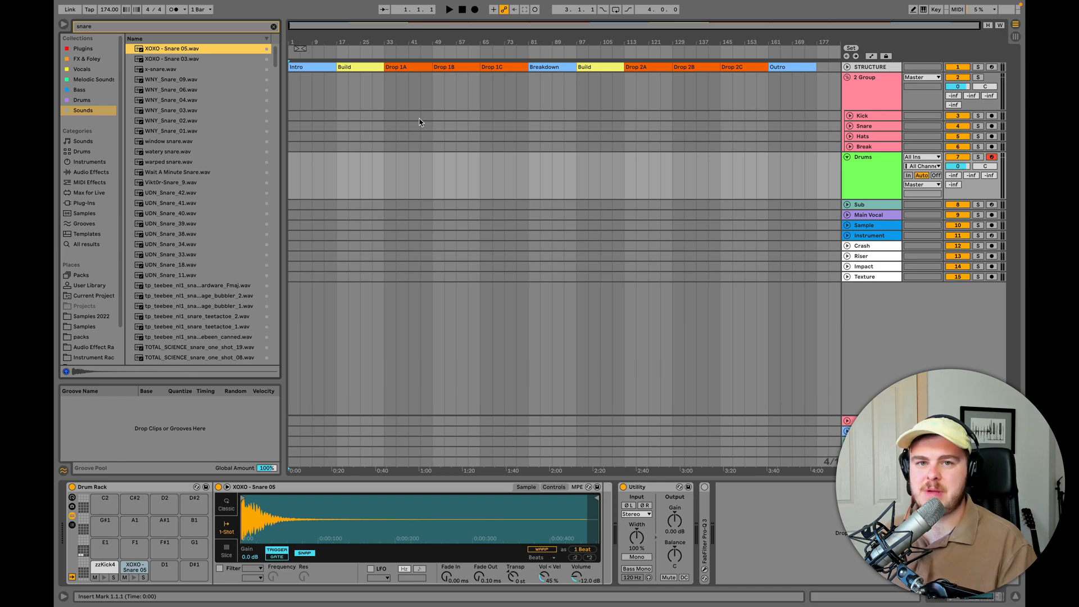
pyautogui.click(105, 565)
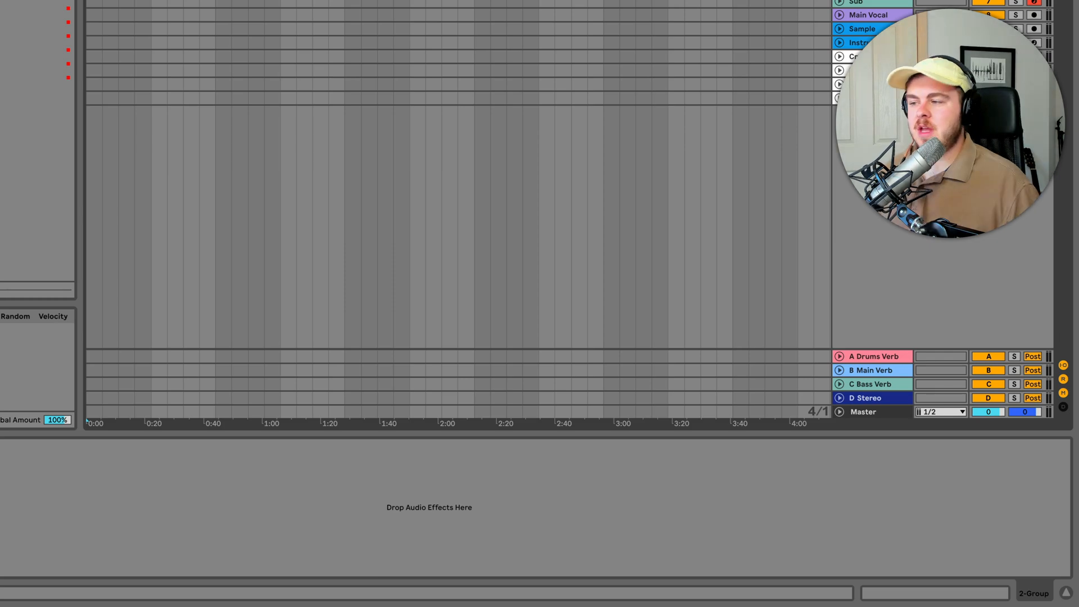
# - Search the Sounds collection for "break" and place Villem Two Step Break.wav at the start of the Break track
pyautogui.click(883, 360)
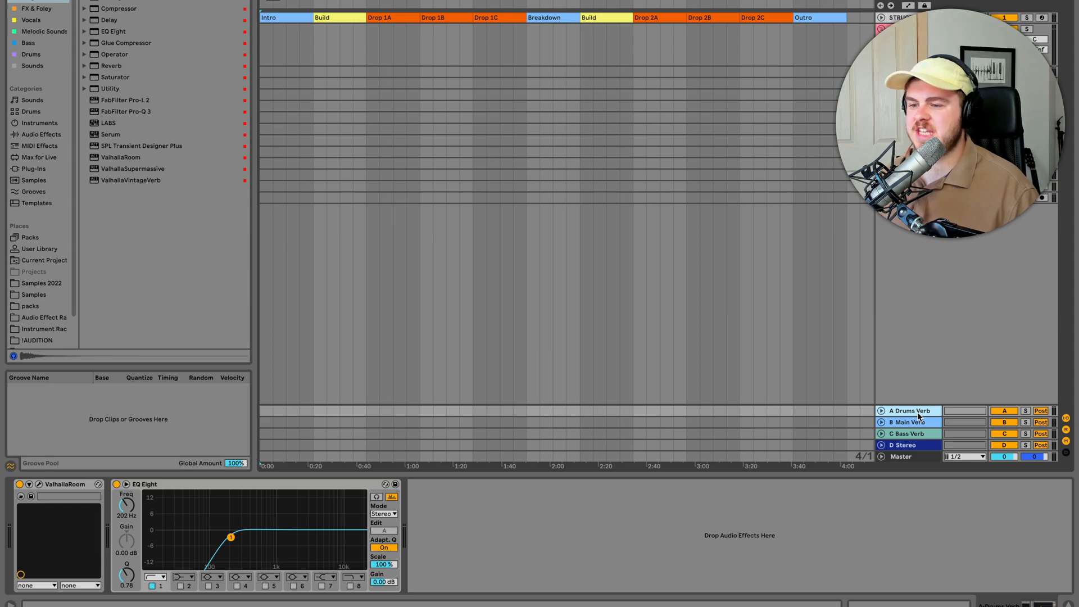
pyautogui.click(36, 66)
pyautogui.press('super+f')
pyautogui.write('break')
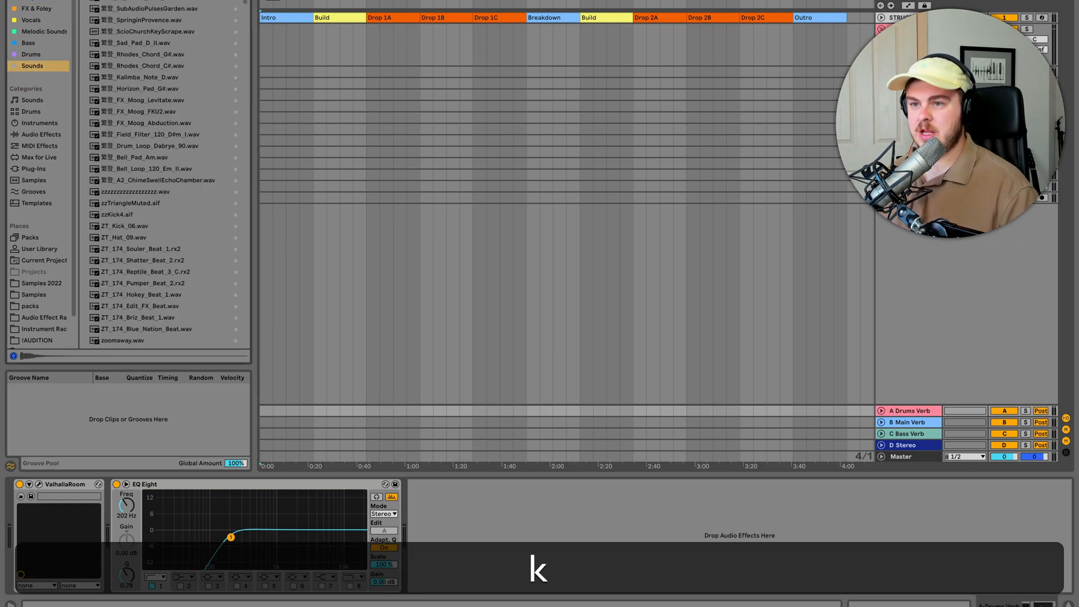
pyautogui.click(133, 45)
pyautogui.moveTo(133, 66); pyautogui.dragTo(264, 106)
pyautogui.click(310, 106)
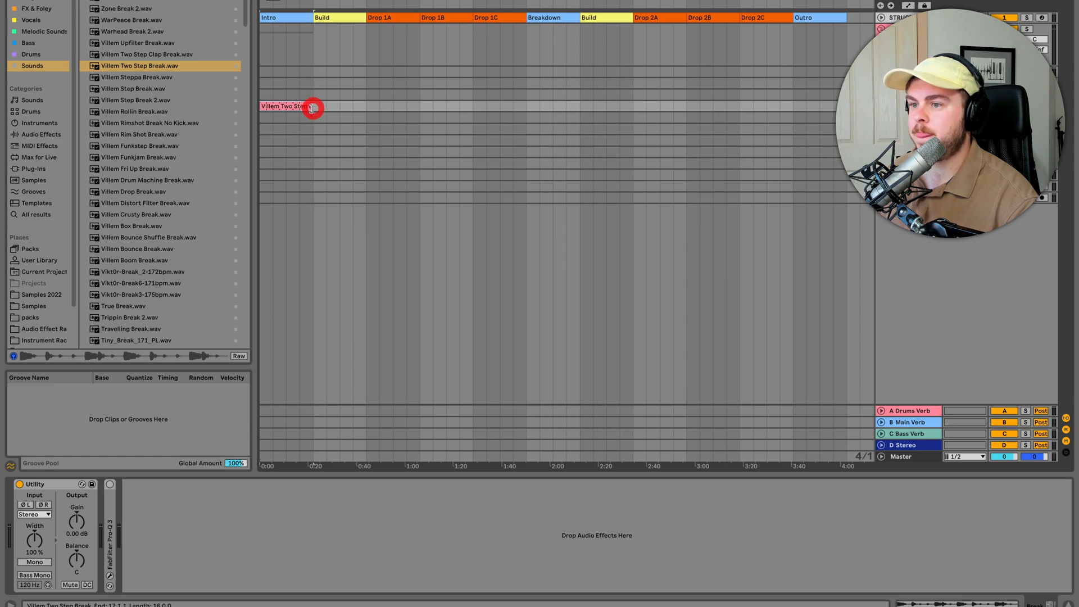
# - Play the break and raise the drum group's send to the A Drums Verb return to about -17.2 dB
pyautogui.press('space')
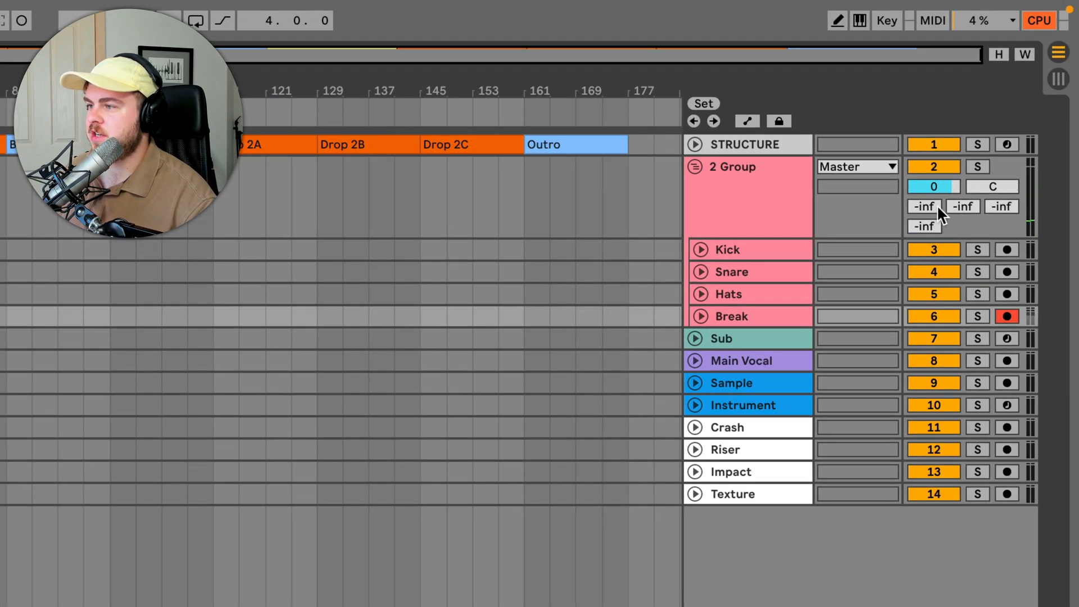
pyautogui.moveTo(930, 207); pyautogui.dragTo(929, 189)
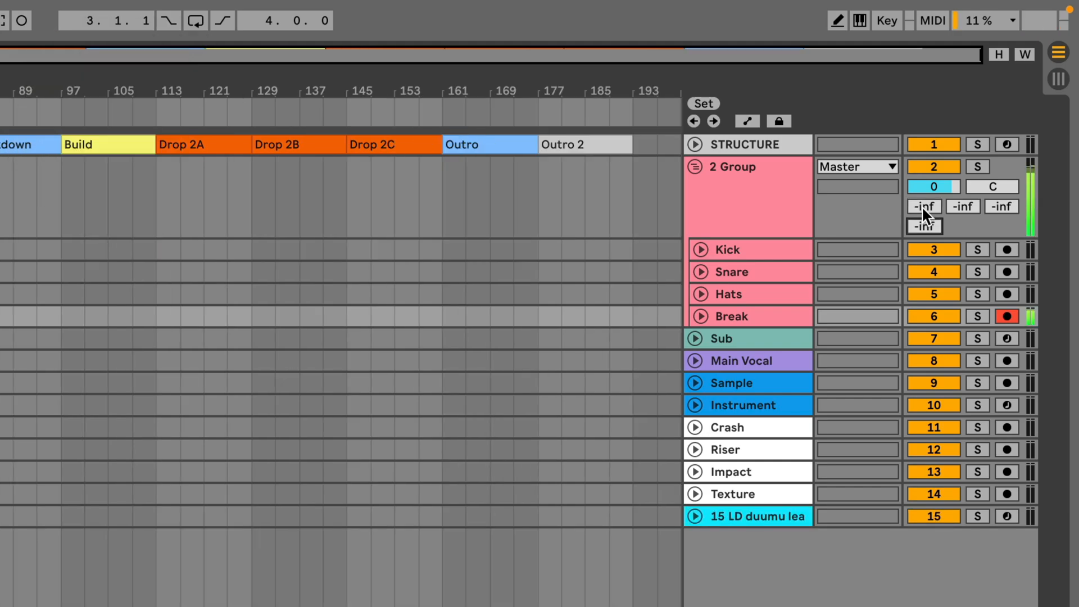
pyautogui.moveTo(927, 205)
pyautogui.mouseDown()
pyautogui.moveTo(927, 193)
pyautogui.moveTo(927, 205)
pyautogui.mouseUp()
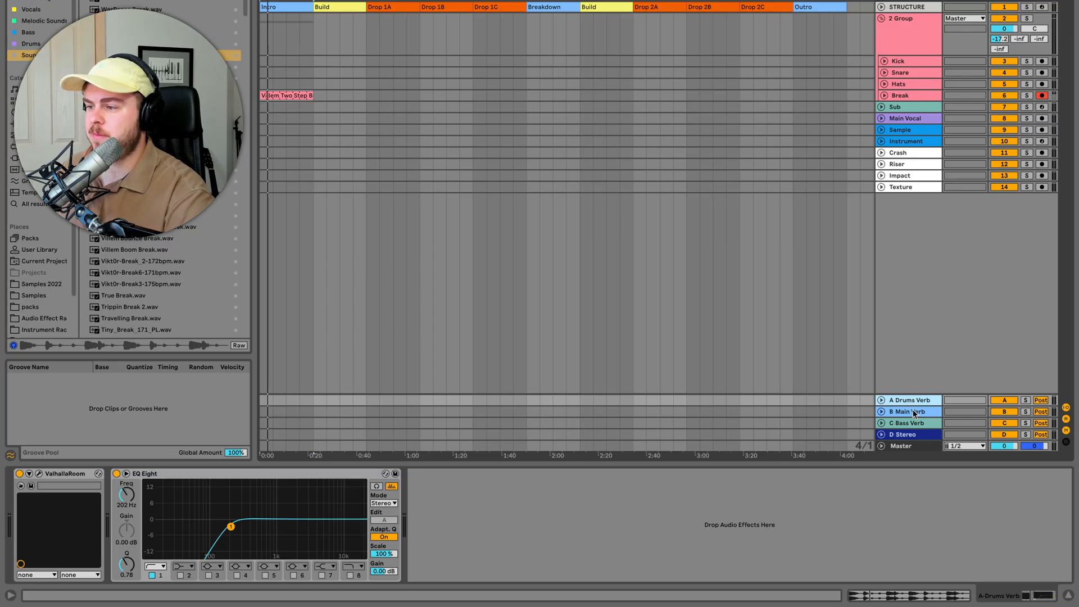
# - Examine the effect chains on the Main Verb, Bass Verb and Stereo return tracks, including the ValhallaVintageVerb settings
pyautogui.click(910, 411)
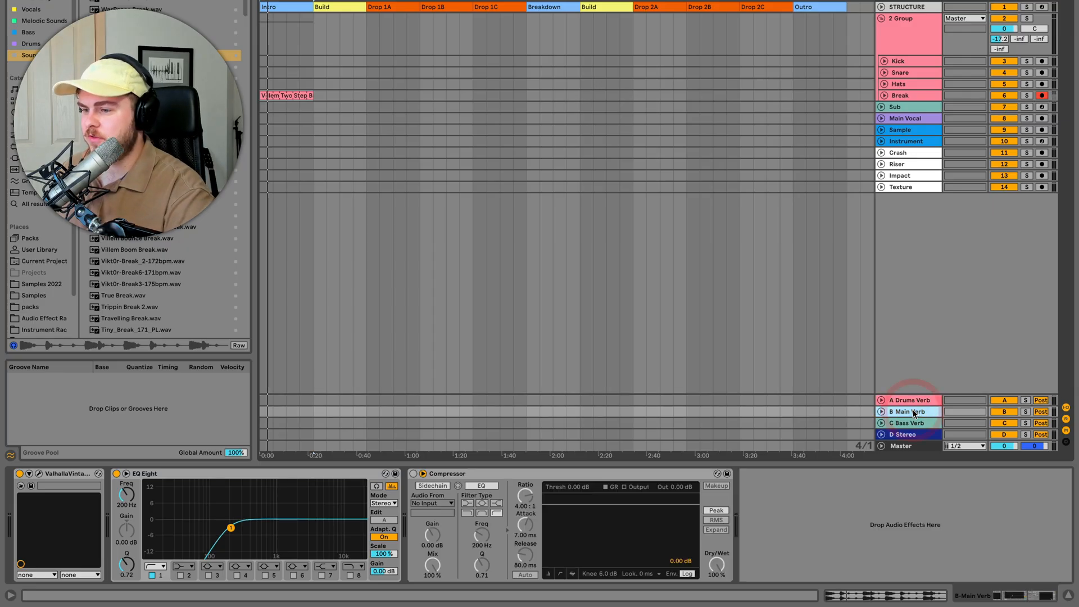
pyautogui.click(40, 474)
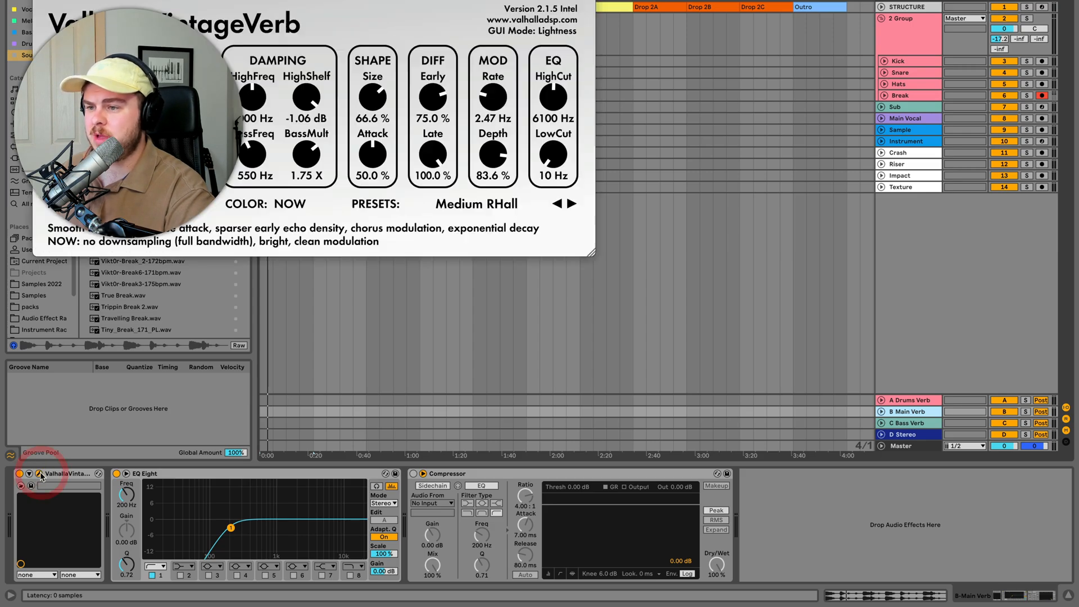
pyautogui.click(40, 475)
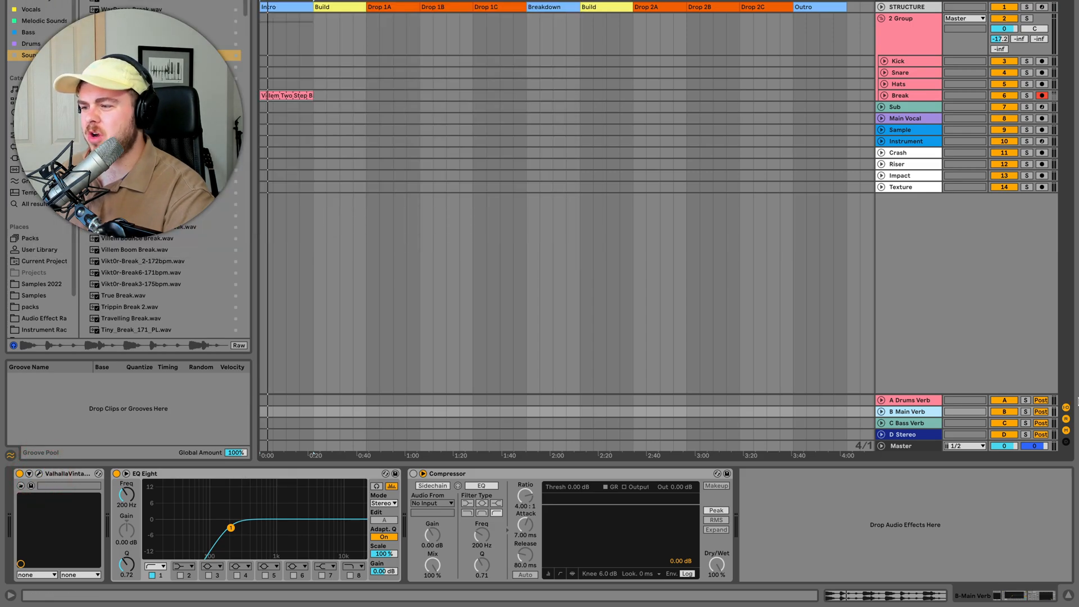
pyautogui.click(911, 426)
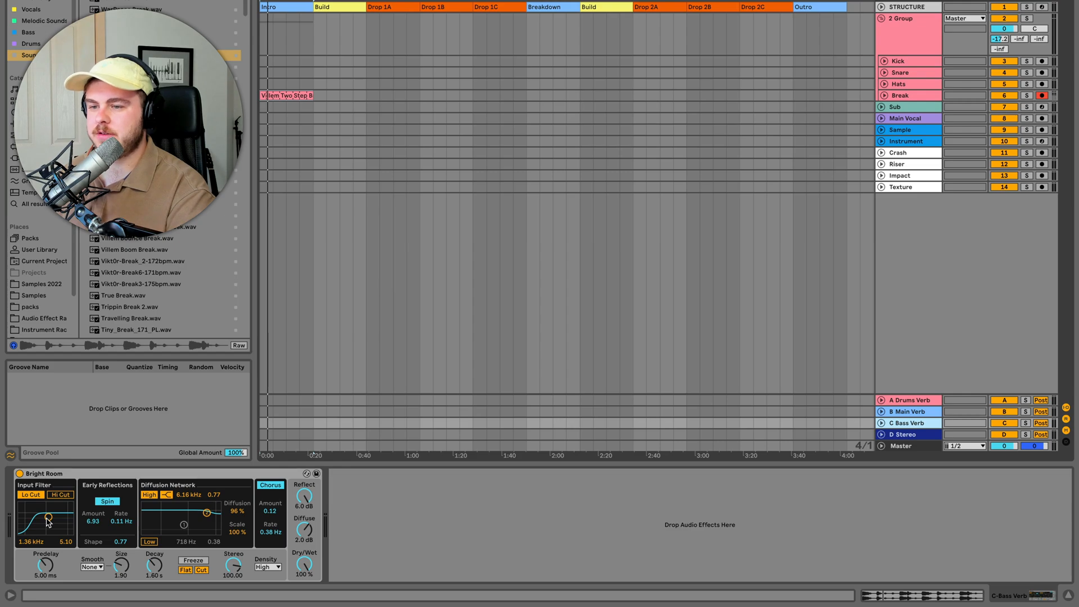
pyautogui.press('Down')
pyautogui.click(41, 477)
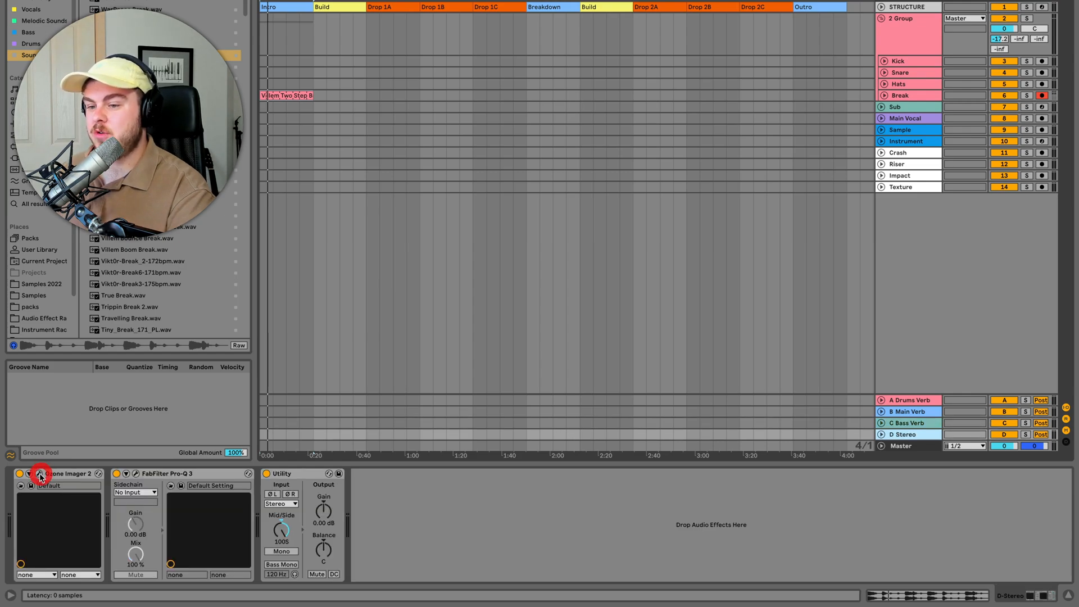
pyautogui.click(299, 538)
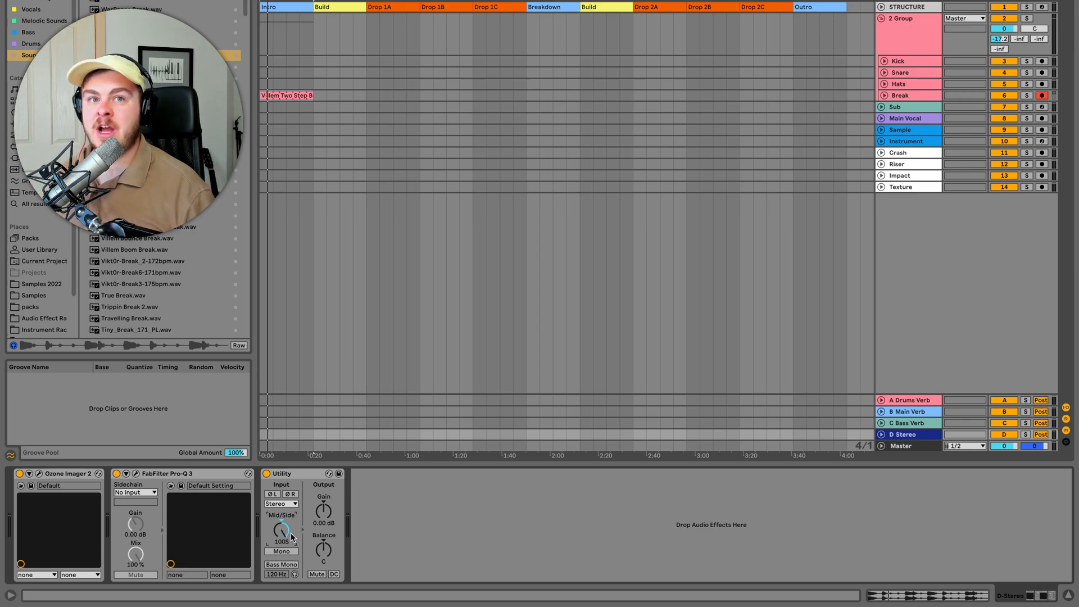
# - Insert a return track after D Stereo and name it Saturation
pyautogui.rightClick(919, 445)
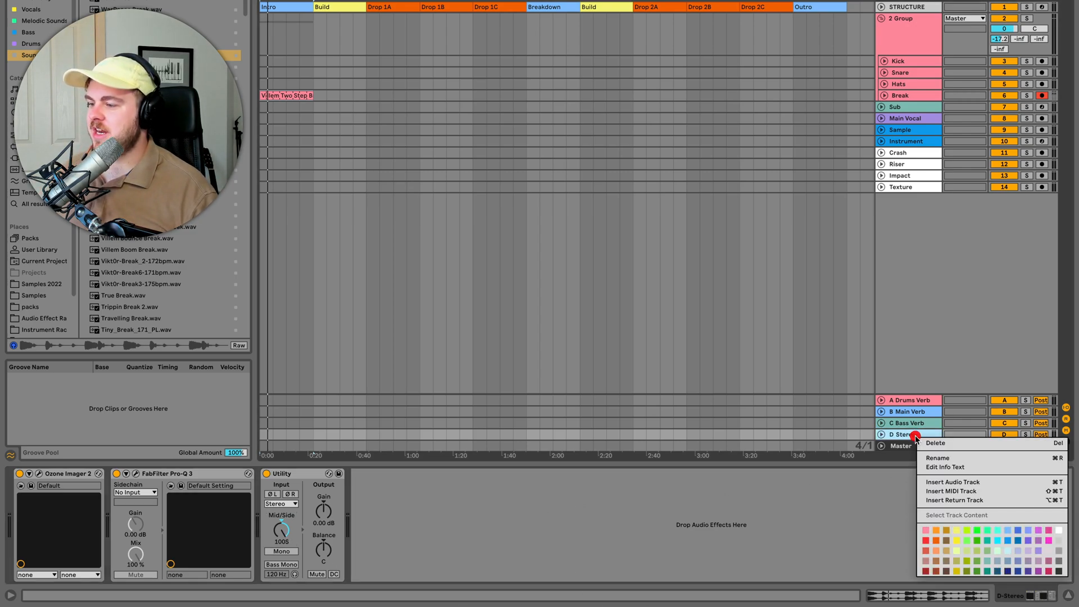
pyautogui.click(961, 500)
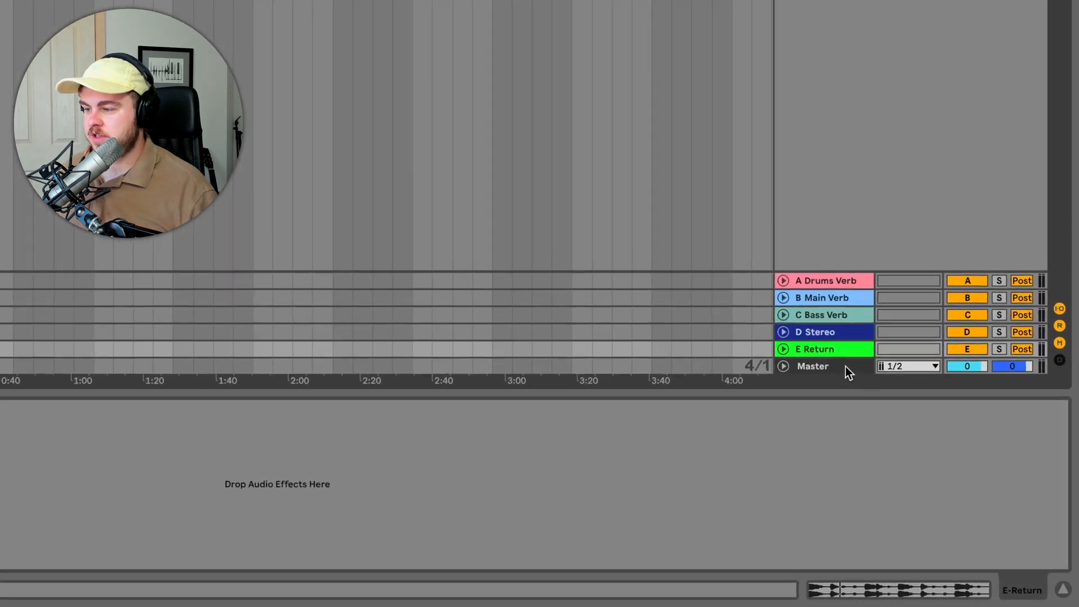
pyautogui.press('shift+super+r')
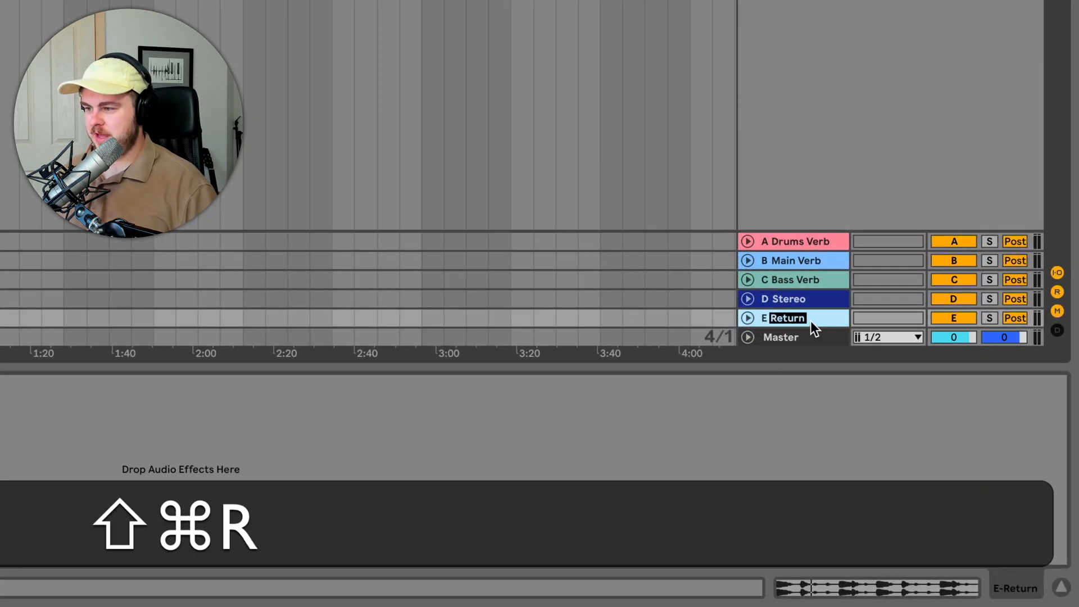
pyautogui.write('Saturation')
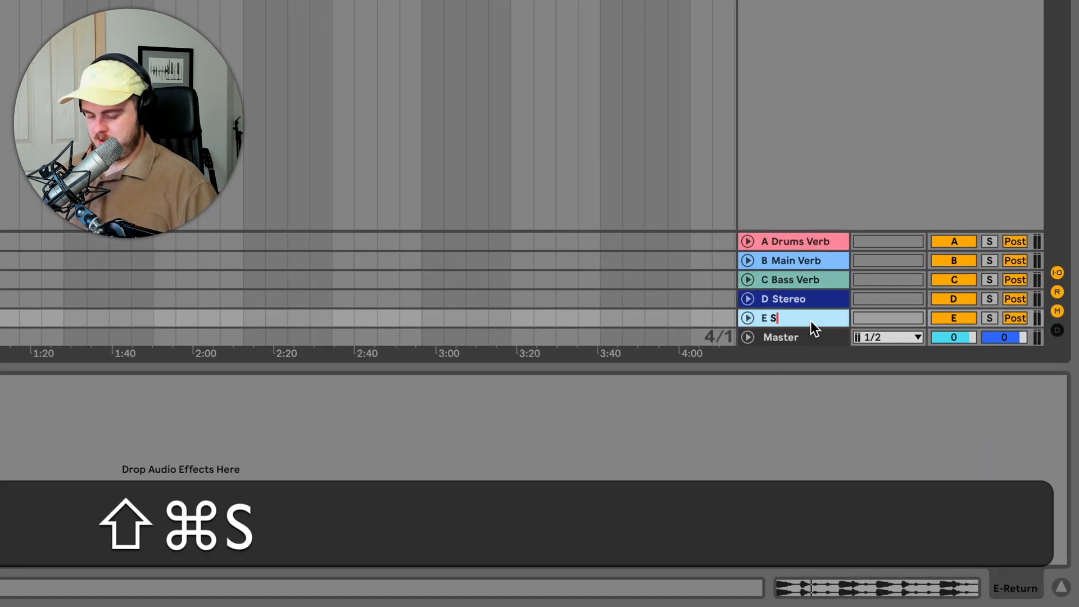
pyautogui.press('Return')
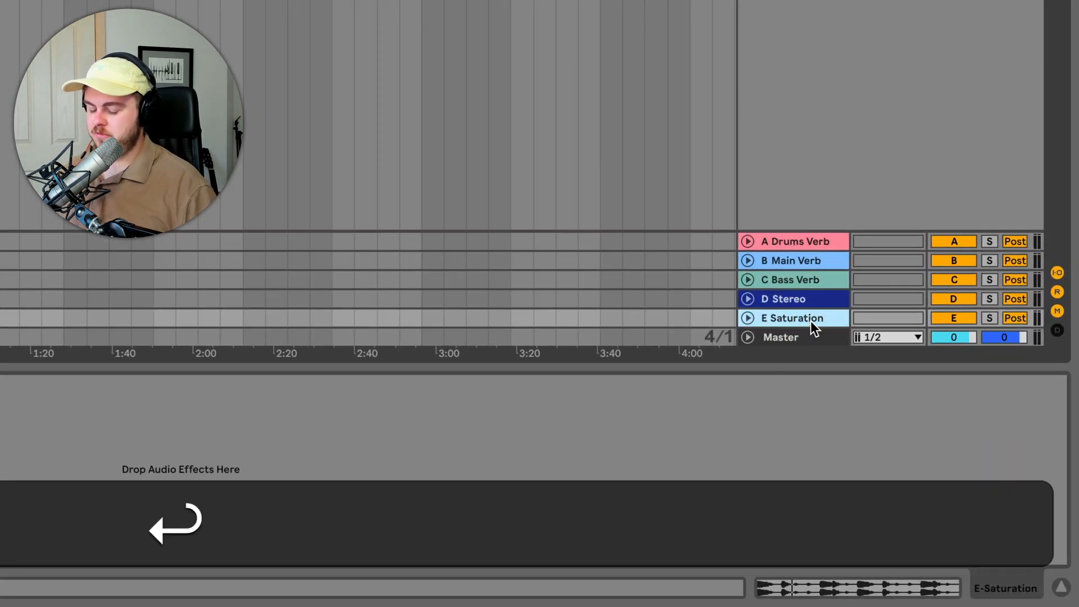
# - Insert another return track after Saturation and name it Compression
pyautogui.rightClick(811, 320)
pyautogui.click(872, 432)
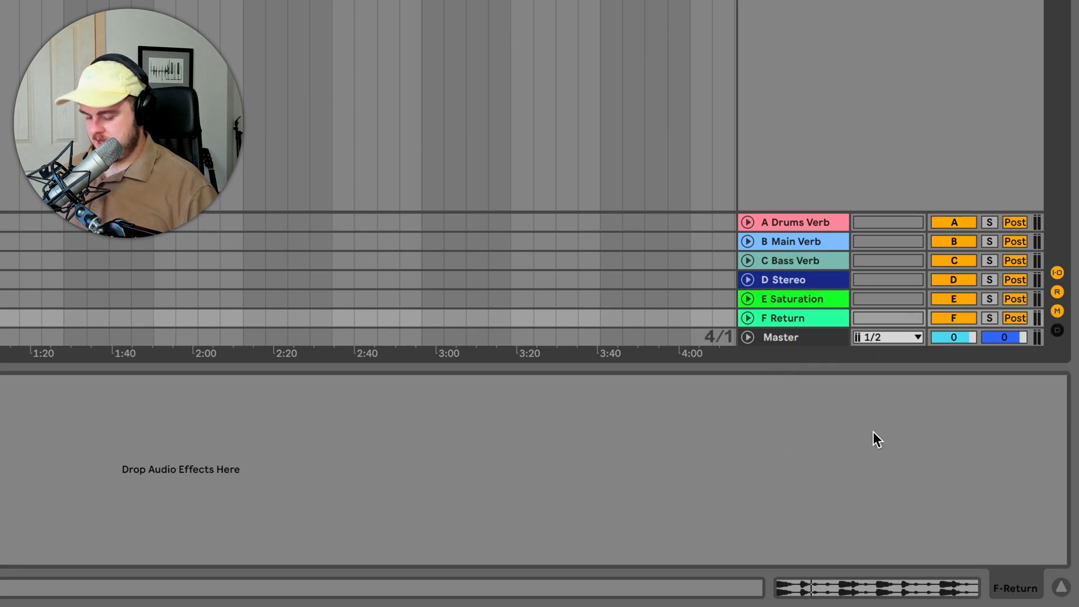
pyautogui.press('shift+super+r')
pyautogui.write('Compression')
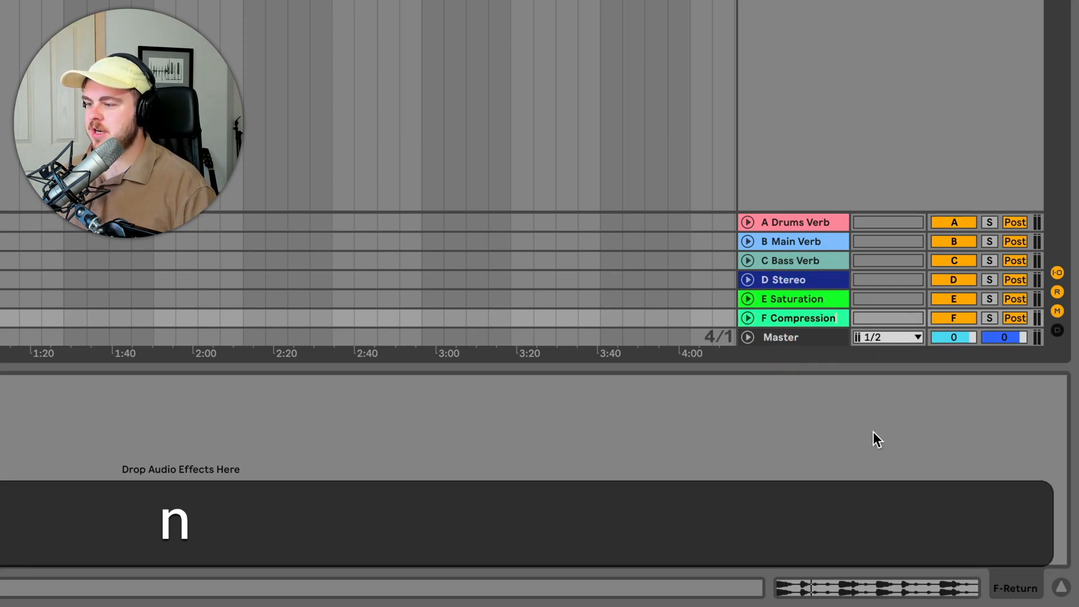
pyautogui.press('Return')
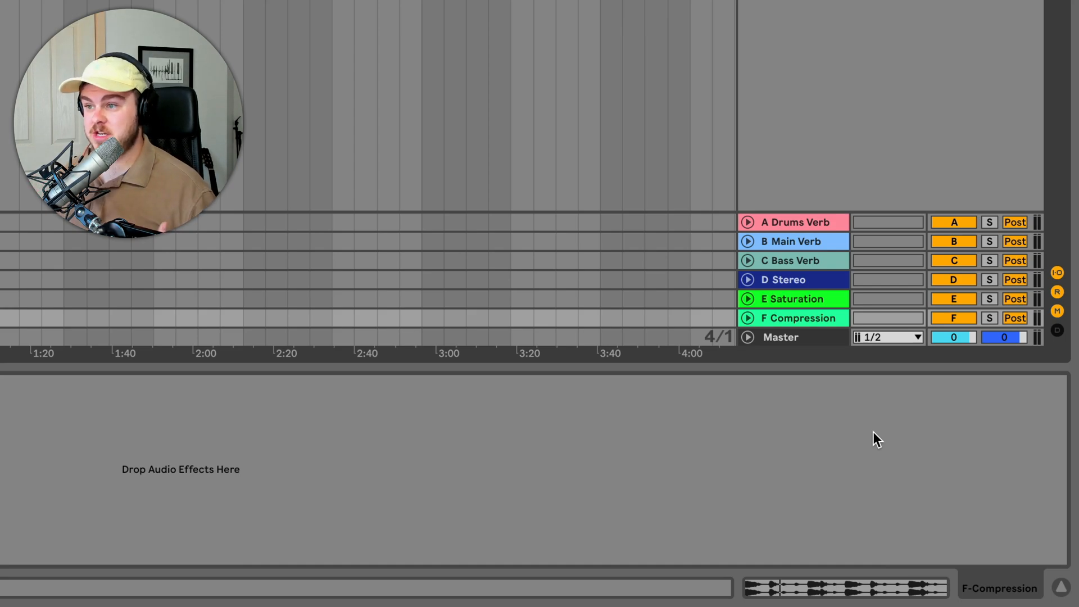
# - Add a further return track after Compression and name it Delay
pyautogui.rightClick(821, 319)
pyautogui.click(673, 422)
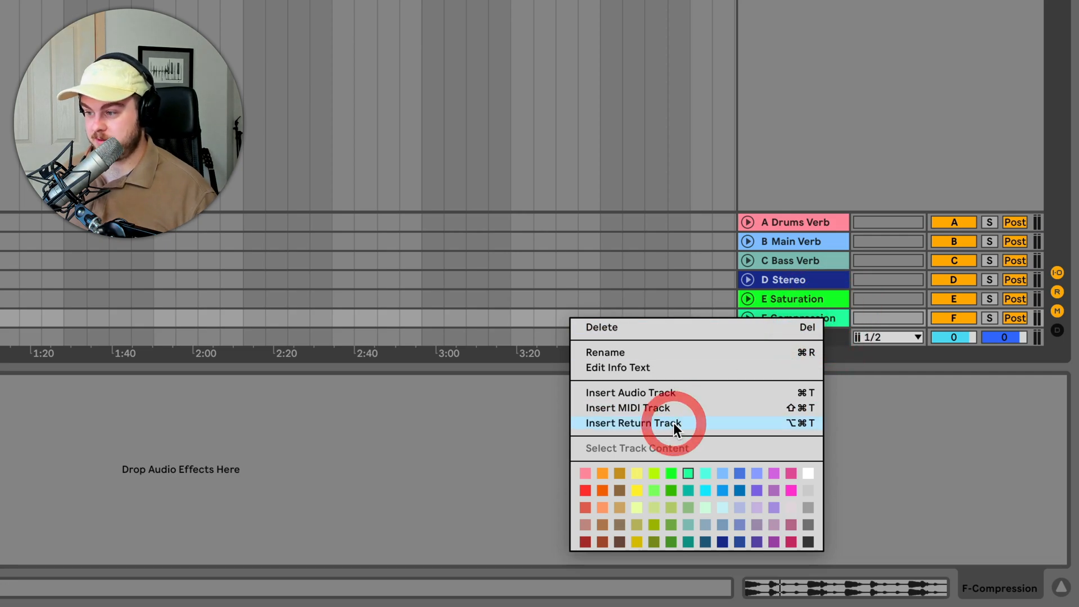
pyautogui.press('shift+super+r')
pyautogui.write('Delay')
pyautogui.press('Return')
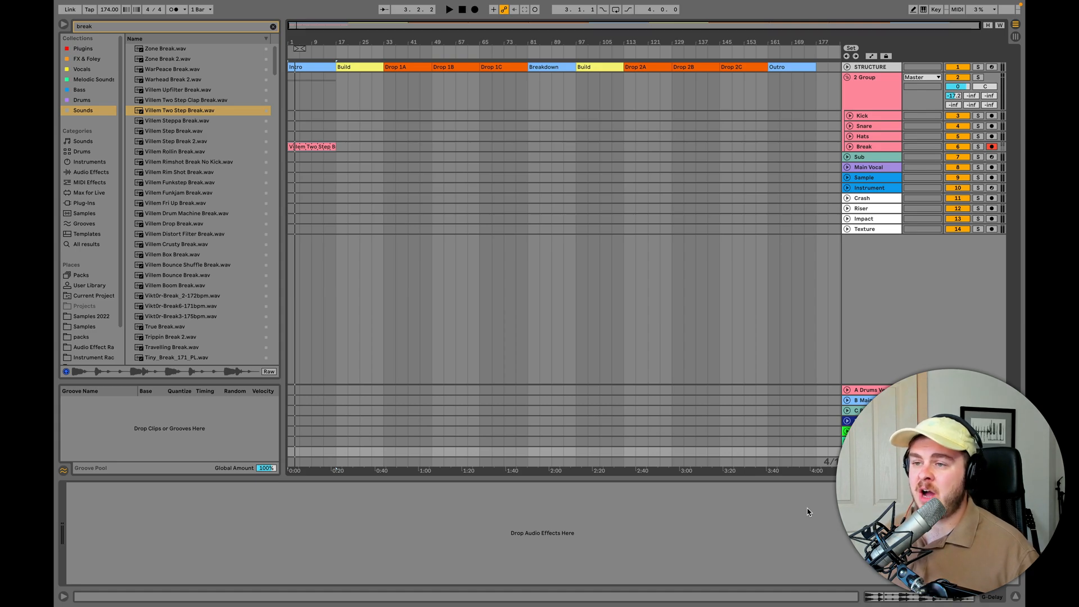
# - Clear the browser search, then insert an audio track below STRUCTURE and name it Reference
pyautogui.click(273, 27)
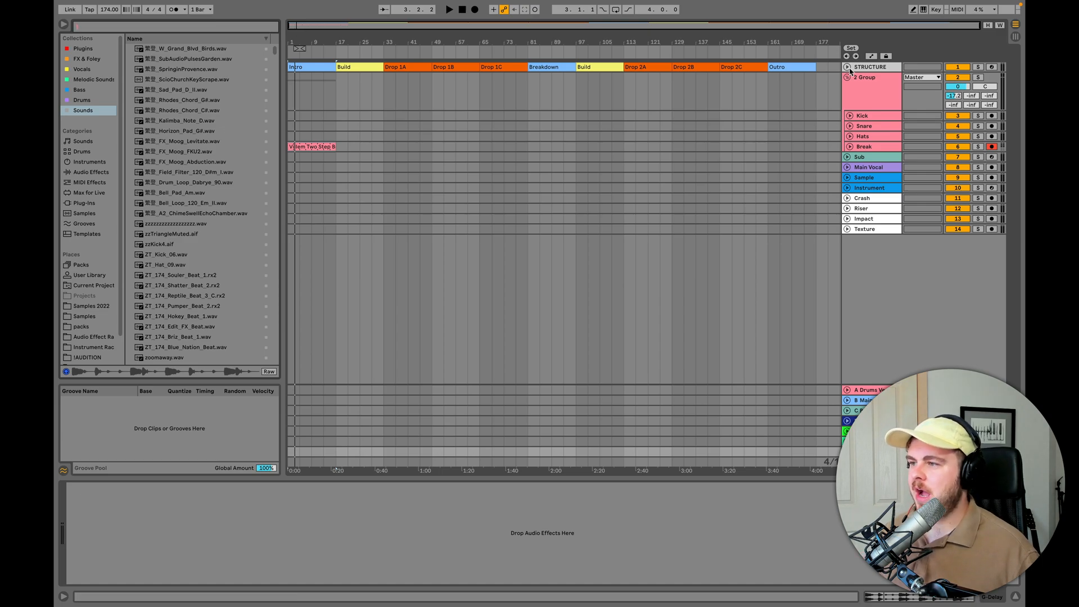
pyautogui.press('super+t')
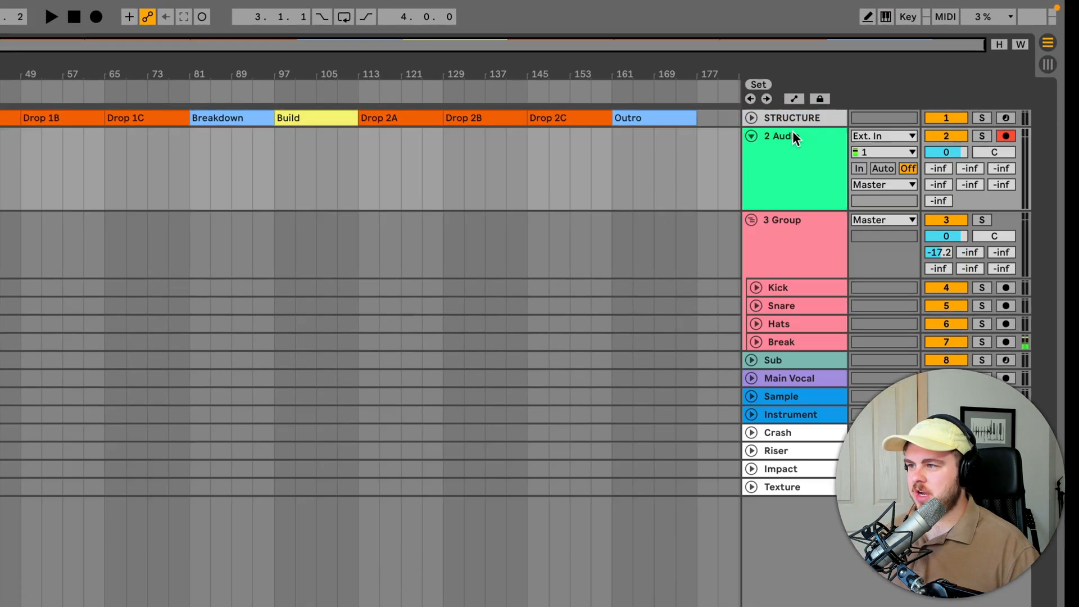
pyautogui.click(870, 79)
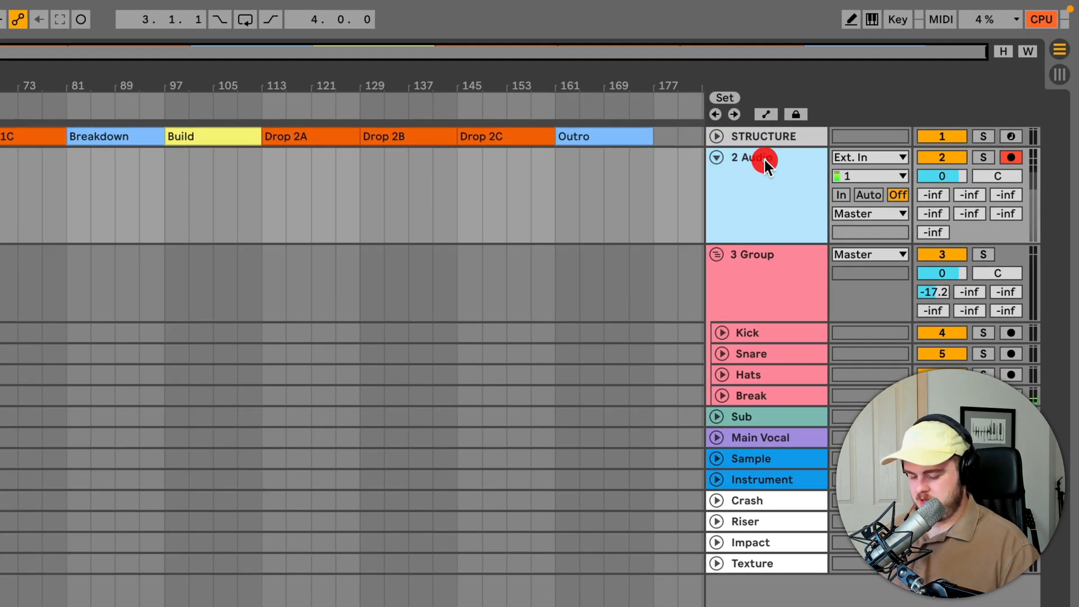
pyautogui.doubleClick(764, 160)
pyautogui.write('Reference')
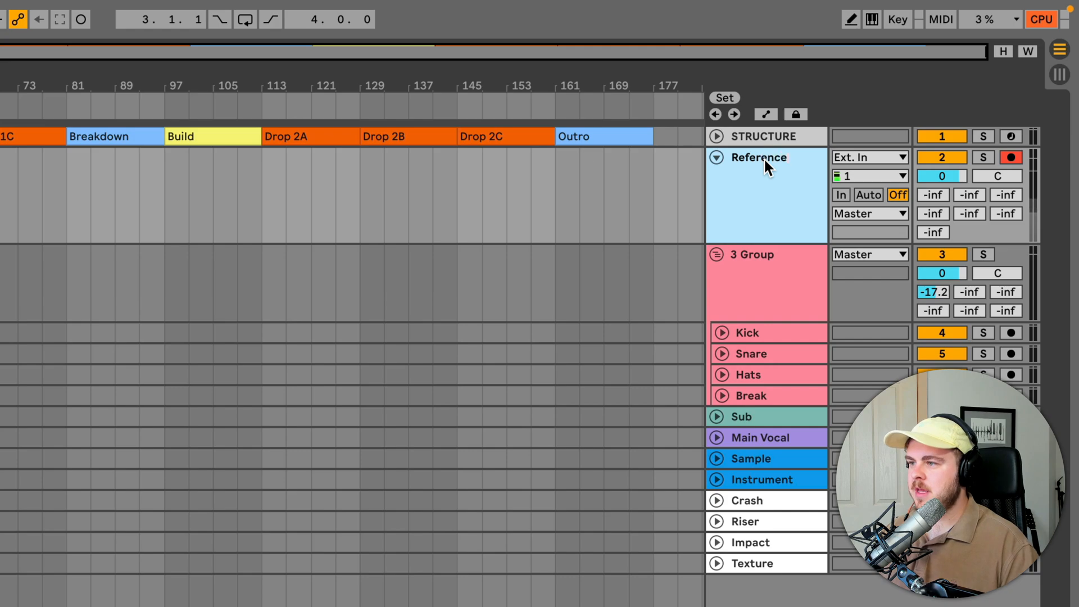
# - Route the Reference track's output to Ext. Out and deactivate the track
pyautogui.click(867, 213)
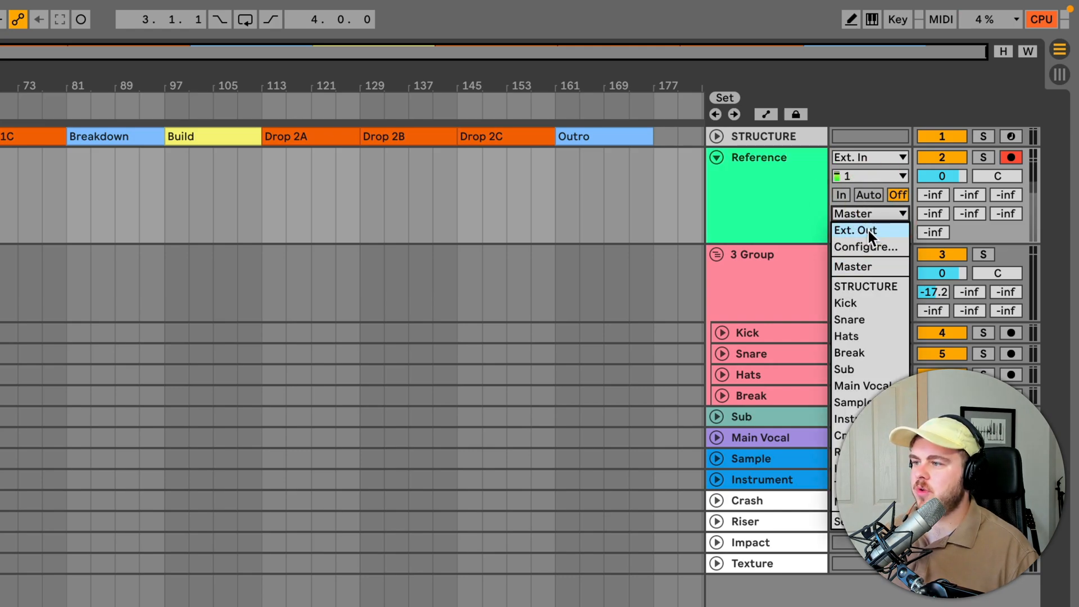
pyautogui.click(868, 230)
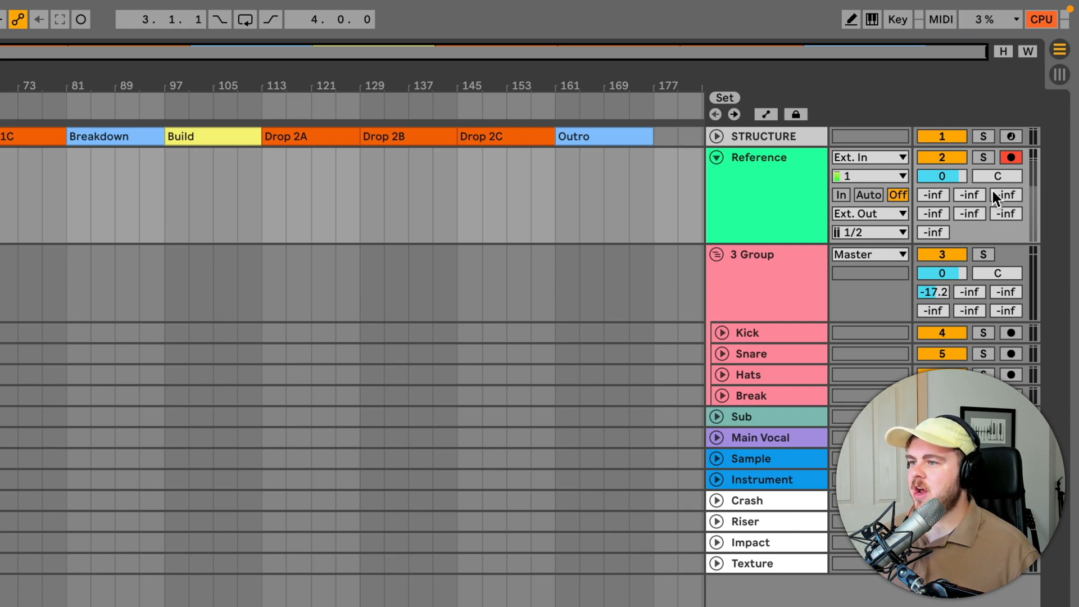
pyautogui.click(942, 160)
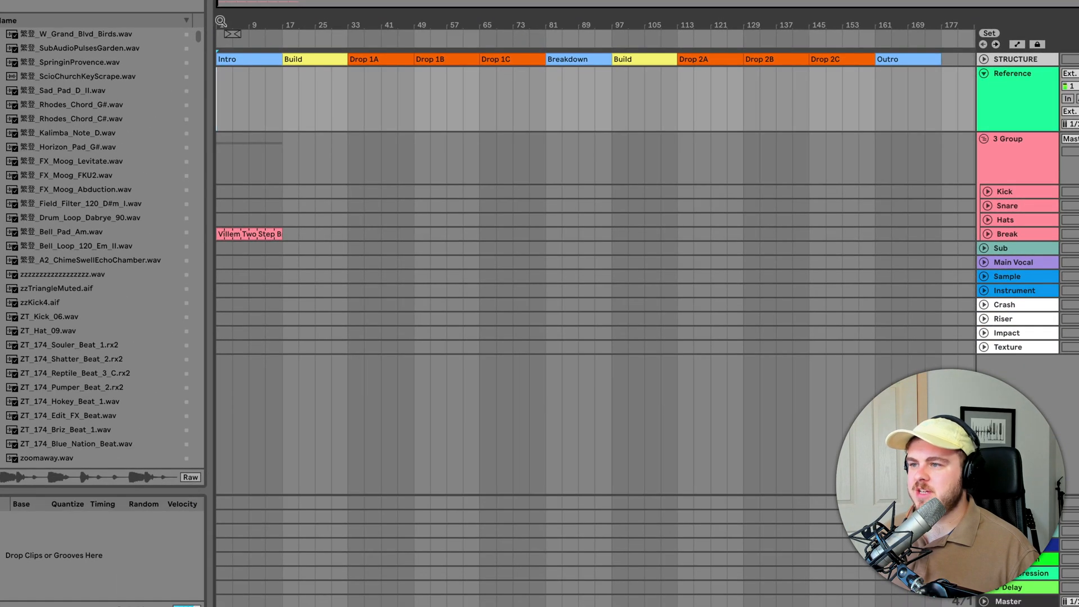
# - Select the Intro section clip on the STRUCTURE track
pyautogui.moveTo(221, 27); pyautogui.dragTo(221, 43)
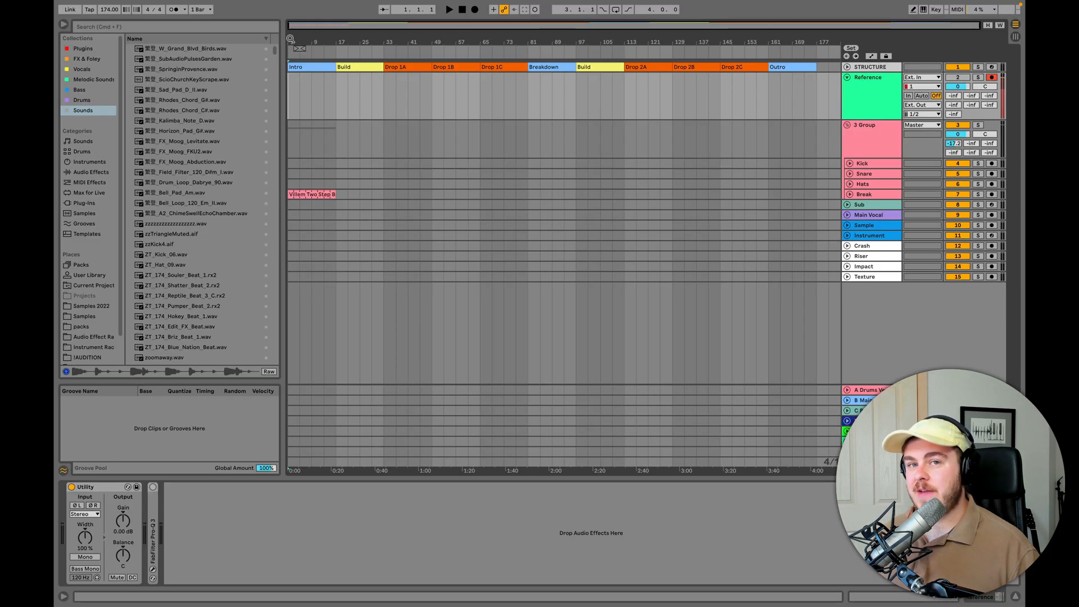
pyautogui.click(309, 68)
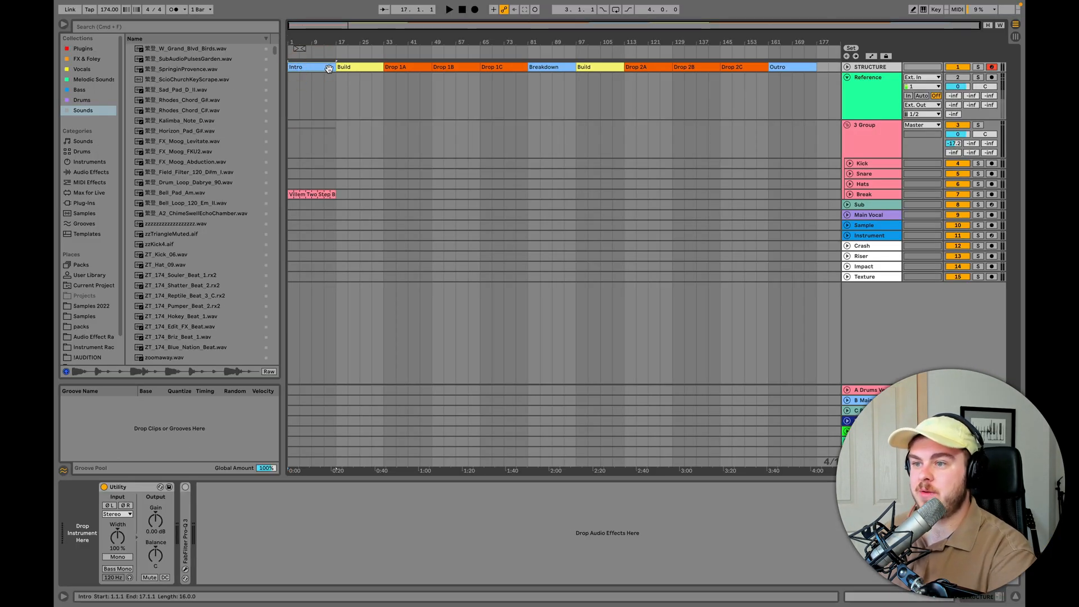
# - Go through the section clips on the STRUCTURE track one by one, from the first Build to the Outro
pyautogui.click(346, 67)
pyautogui.click(405, 67)
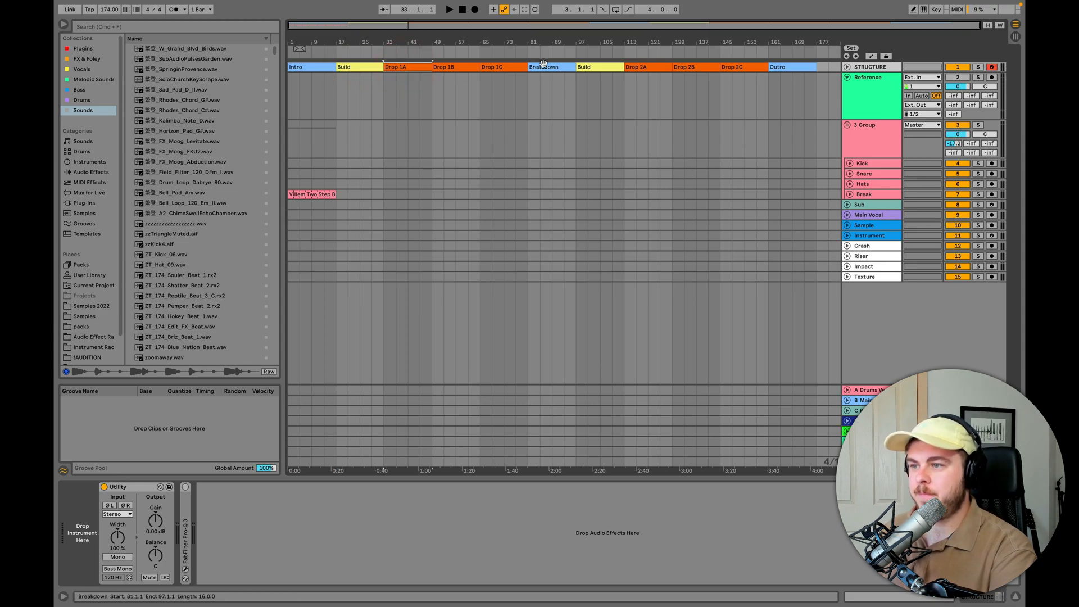
pyautogui.click(442, 67)
pyautogui.click(494, 67)
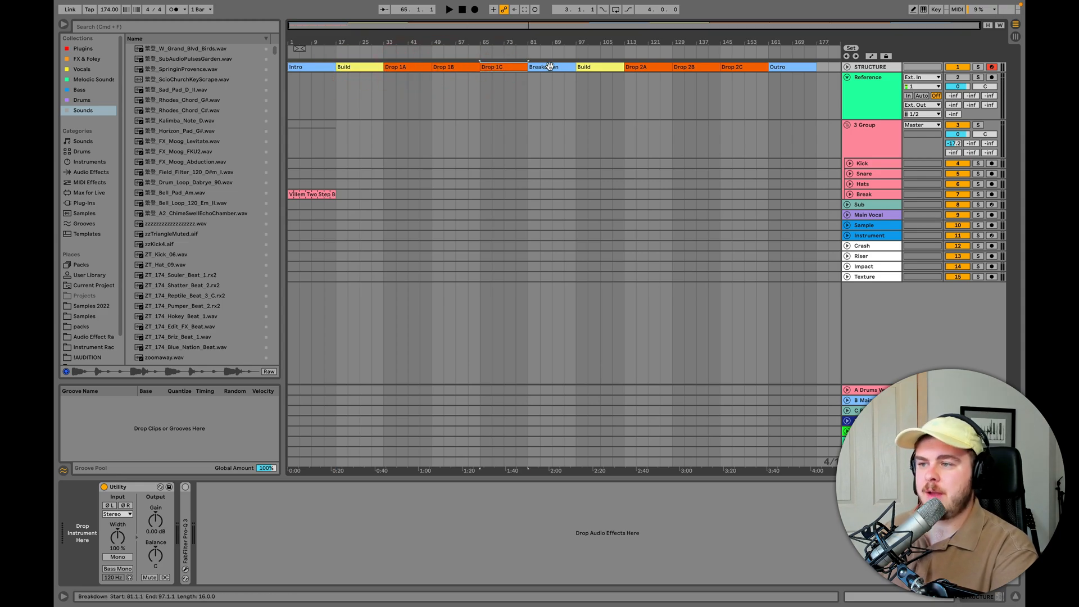
pyautogui.click(549, 67)
pyautogui.click(599, 67)
pyautogui.click(647, 67)
pyautogui.click(695, 66)
pyautogui.click(756, 67)
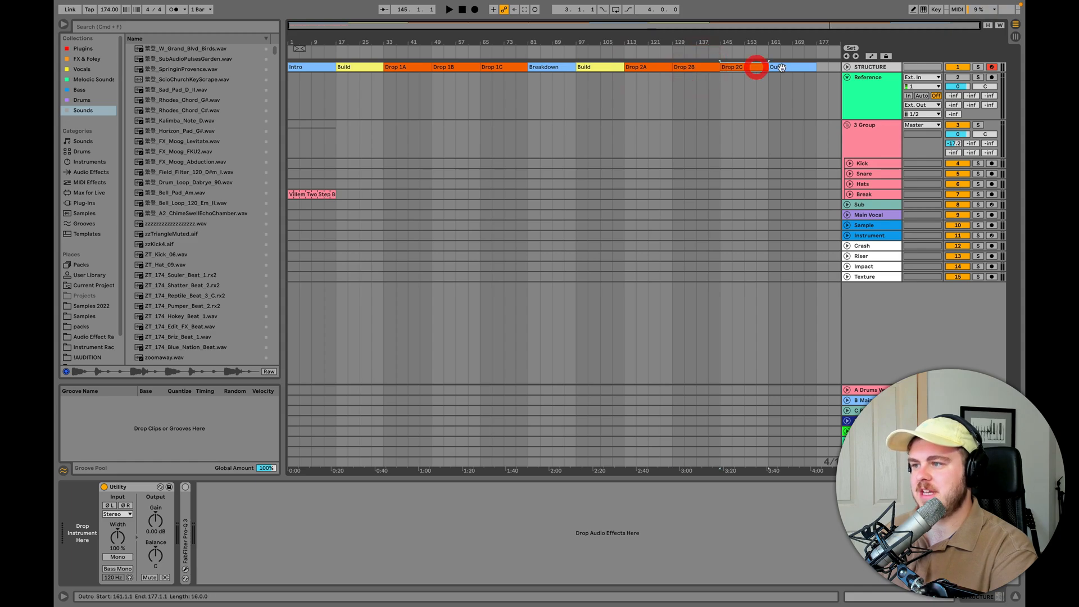
pyautogui.click(782, 67)
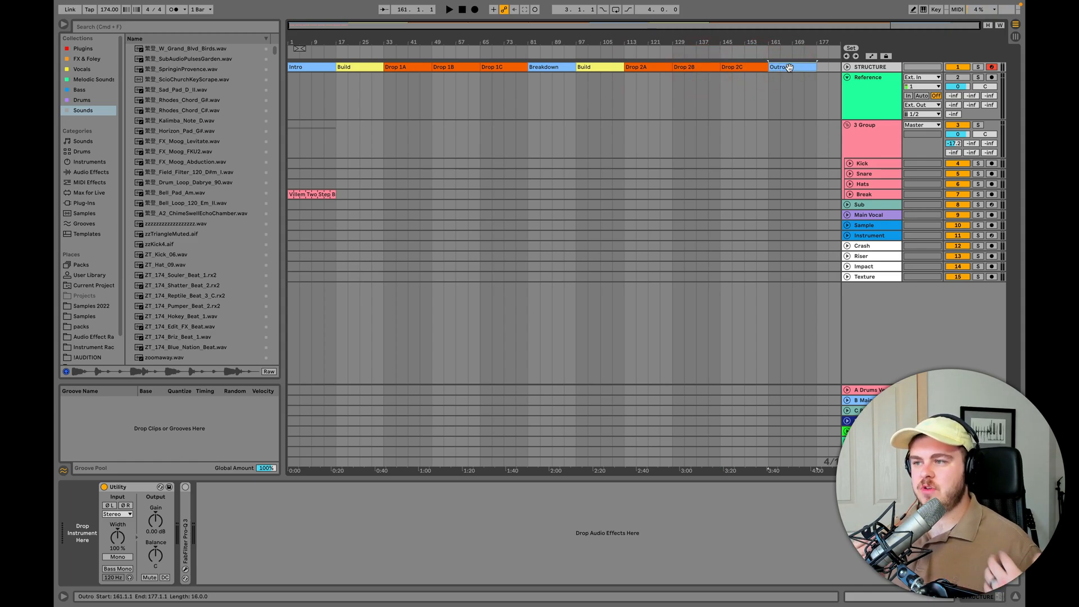
# - Try to shift all sections from the first Build through the Outro along the STRUCTURE track, and undo the move
pyautogui.click(361, 67)
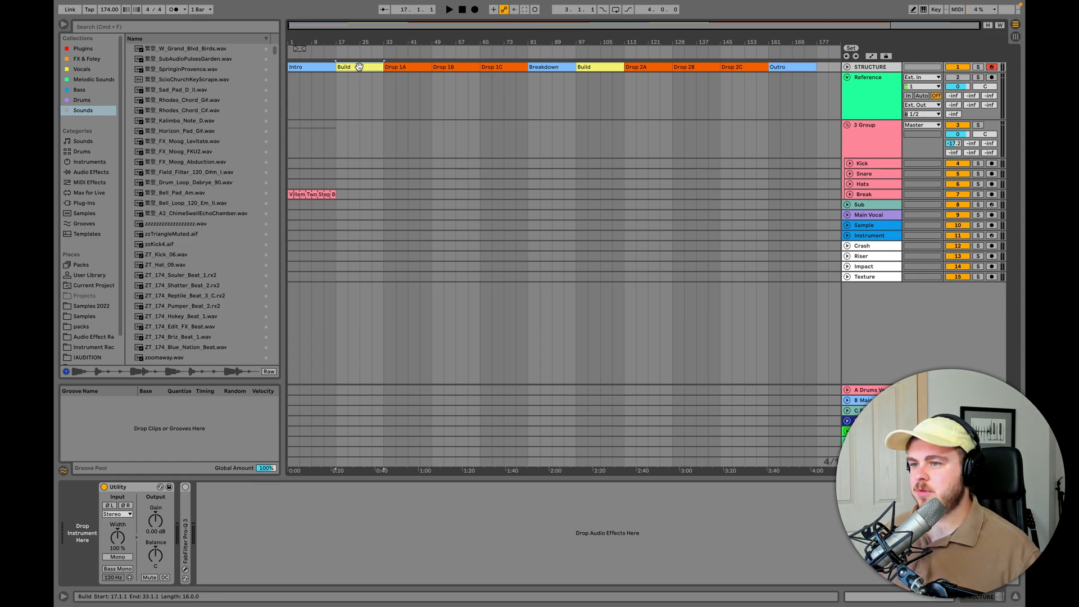
pyautogui.keyDown('shift'); pyautogui.click(787, 63); pyautogui.keyUp('shift')
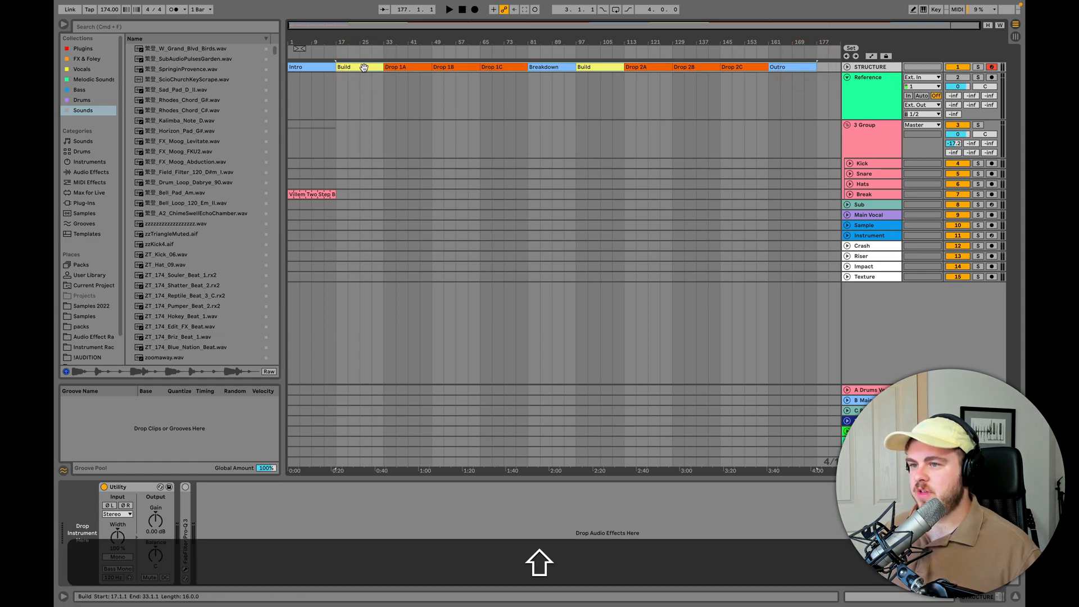
pyautogui.moveTo(360, 67); pyautogui.dragTo(385, 67)
pyautogui.press('super+z')
# - Insert 16 bars of time at bar 17 and extend the Intro clip to bar 33
pyautogui.click(337, 80)
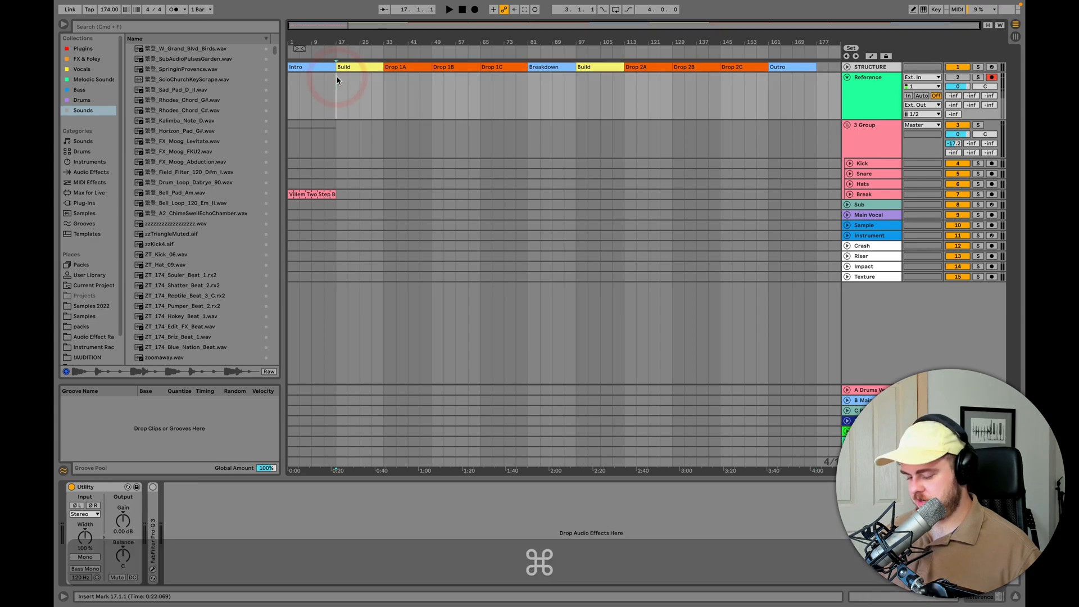
pyautogui.press('super+i')
pyautogui.write('16. 0. 0')
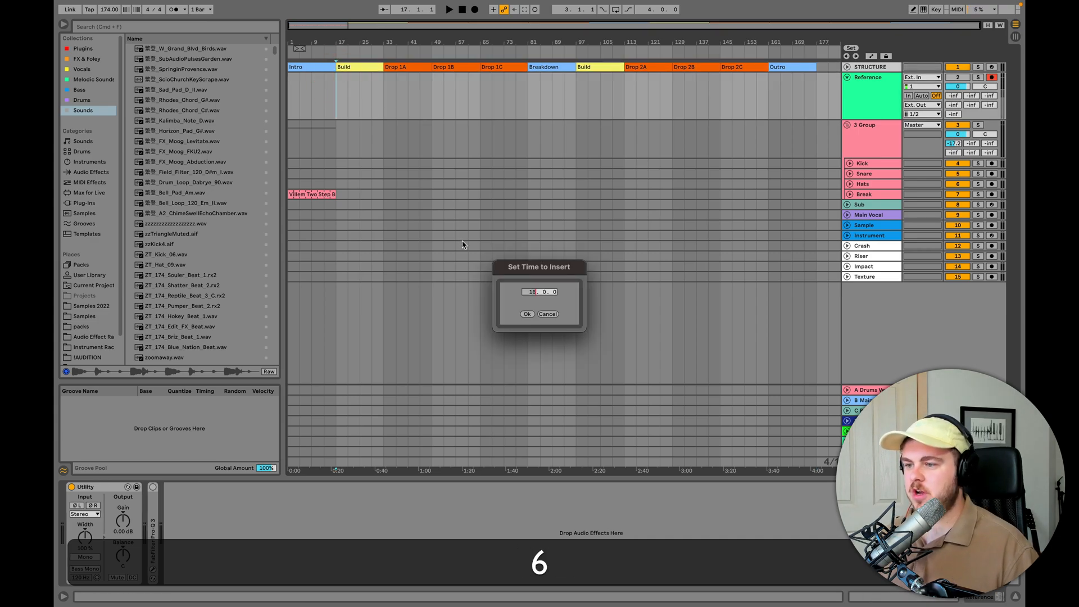
pyautogui.click(525, 314)
pyautogui.click(384, 68)
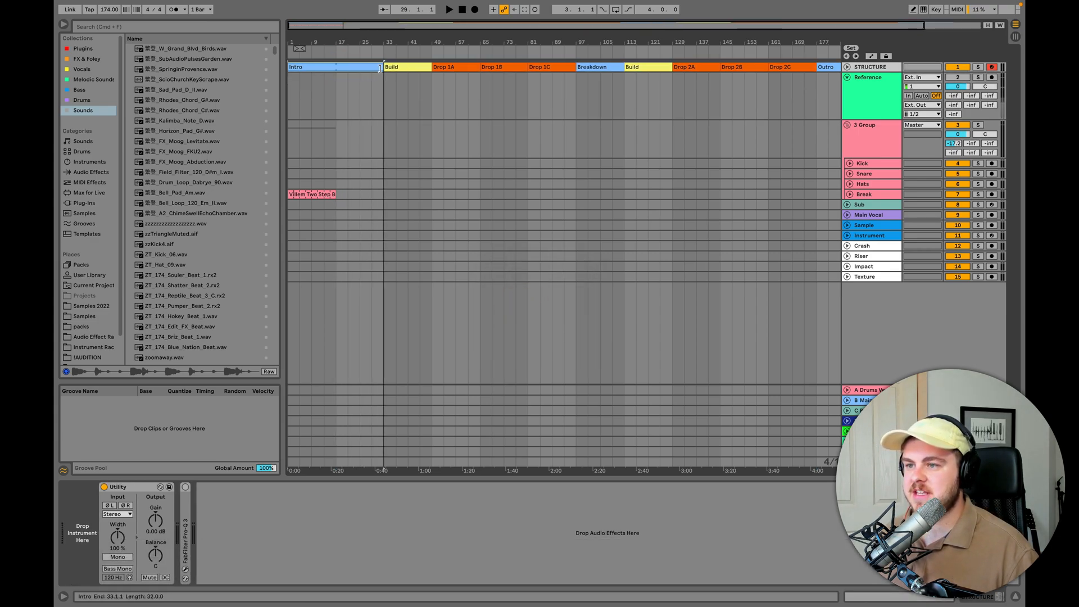
# - Undo the Intro clip's extension and delete the inserted time between Intro and Build
pyautogui.press('super+z')
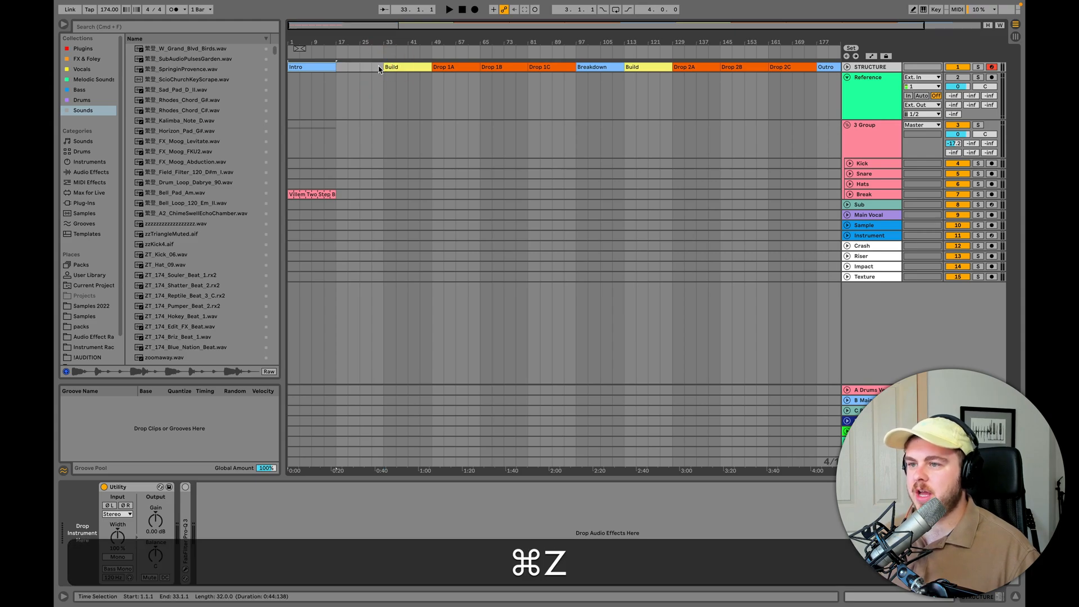
pyautogui.press('shift+super+BackSpace')
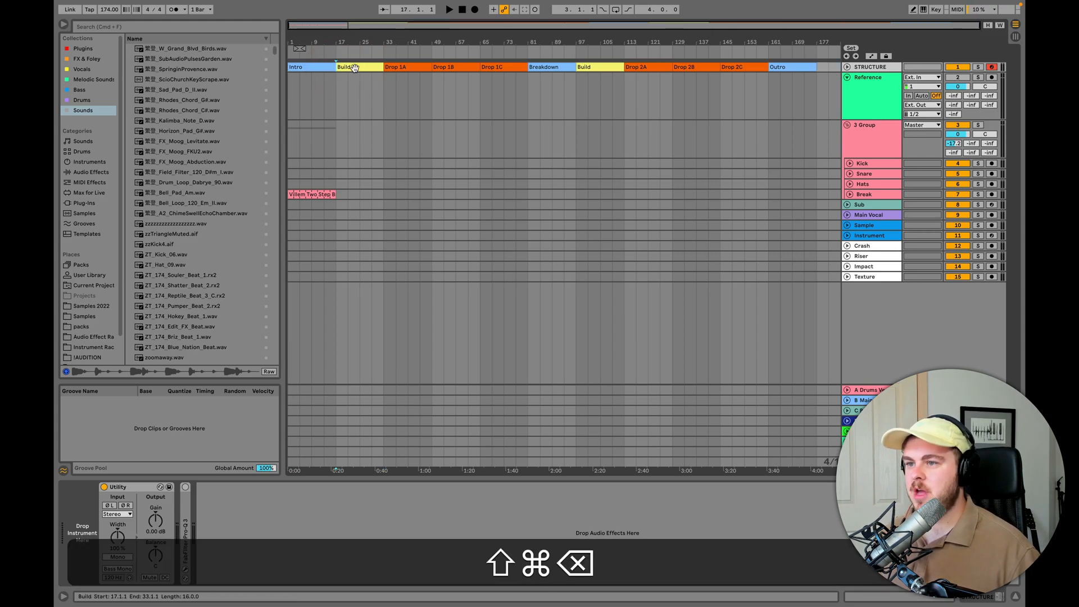
# - Duplicate the time of the first Build section and of the Drop 1C section
pyautogui.click(357, 67)
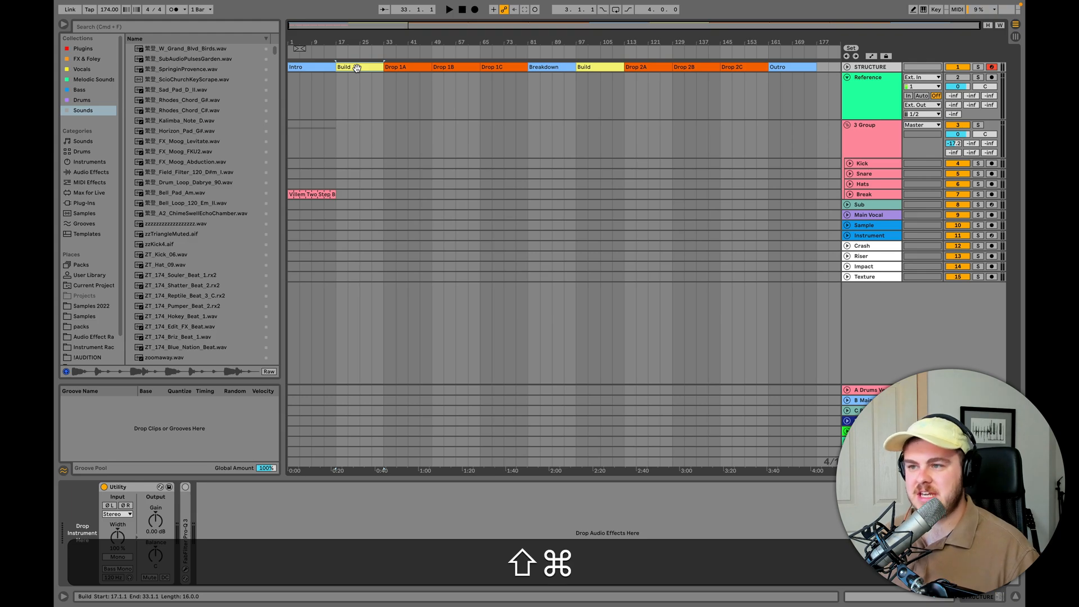
pyautogui.press('shift+super+d')
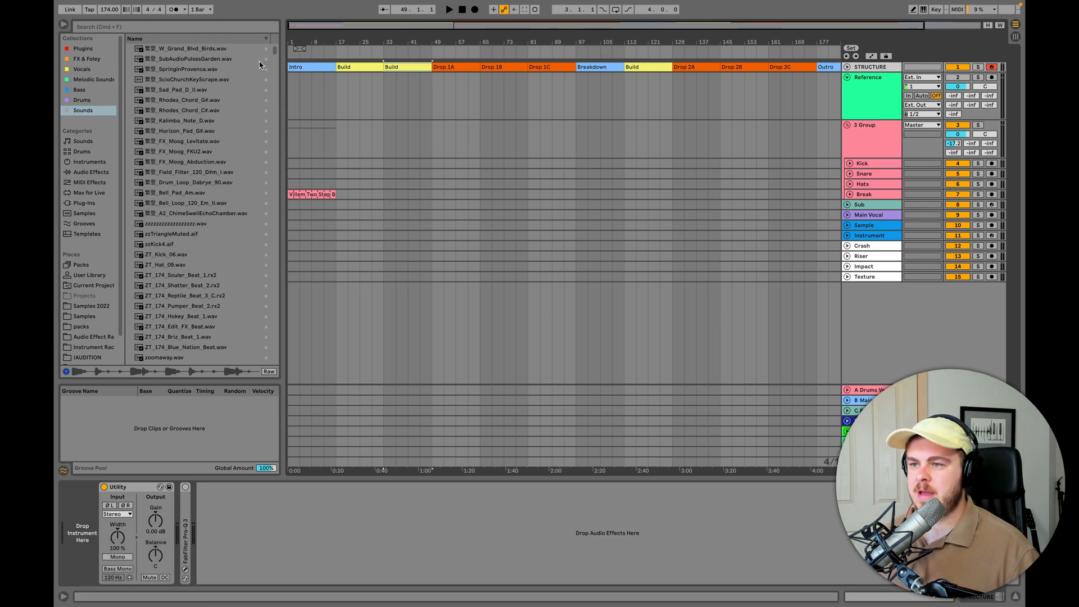
pyautogui.click(553, 67)
pyautogui.press('shift+super+d')
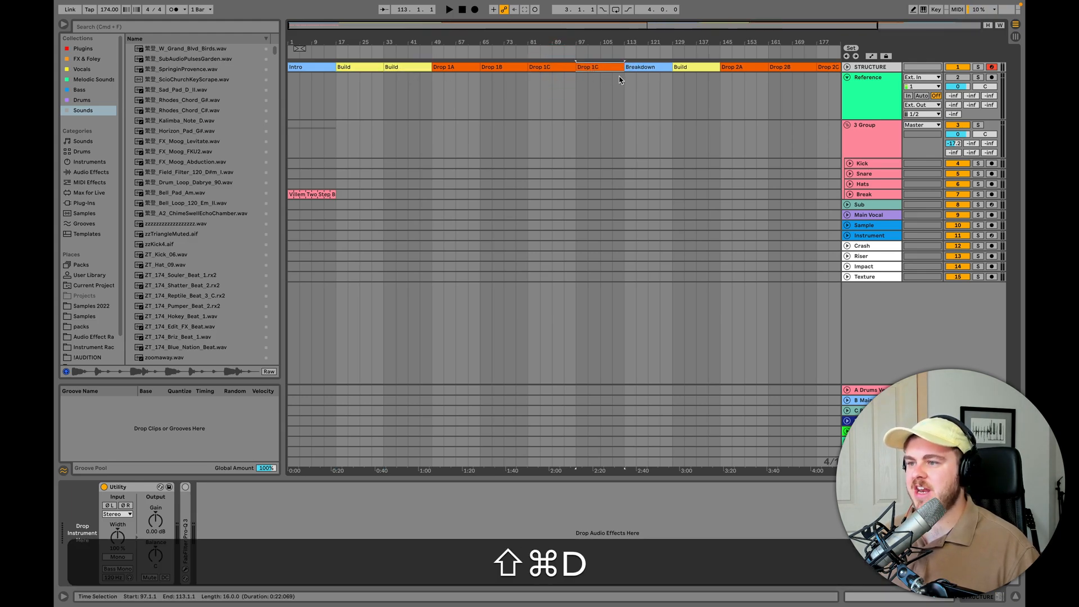
# - Undo the duplicated time of Drop 1C and of the first Build
pyautogui.press('super+z')
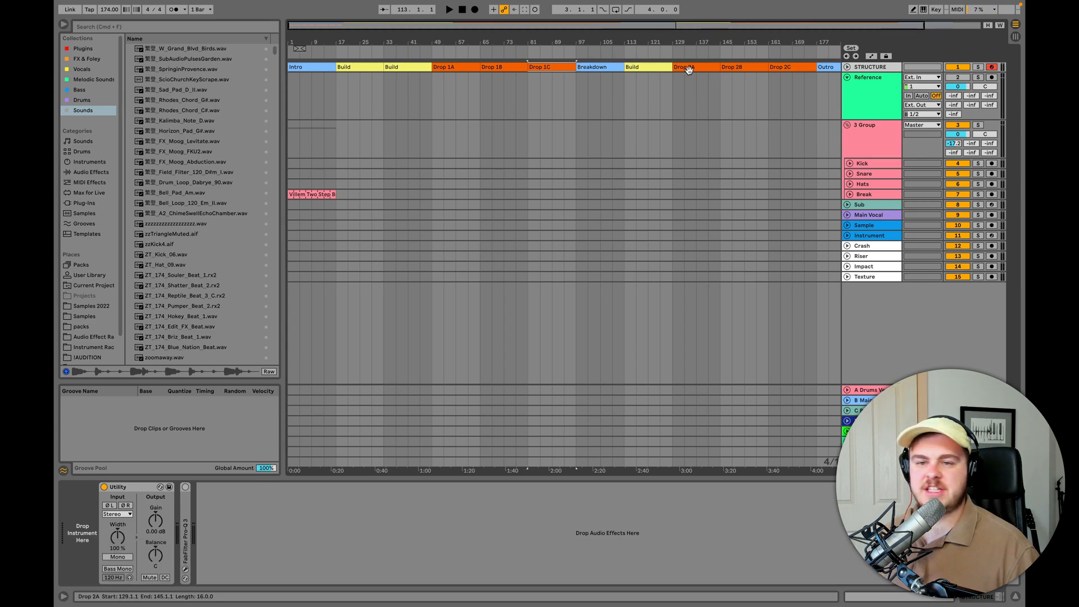
pyautogui.press('super+z')
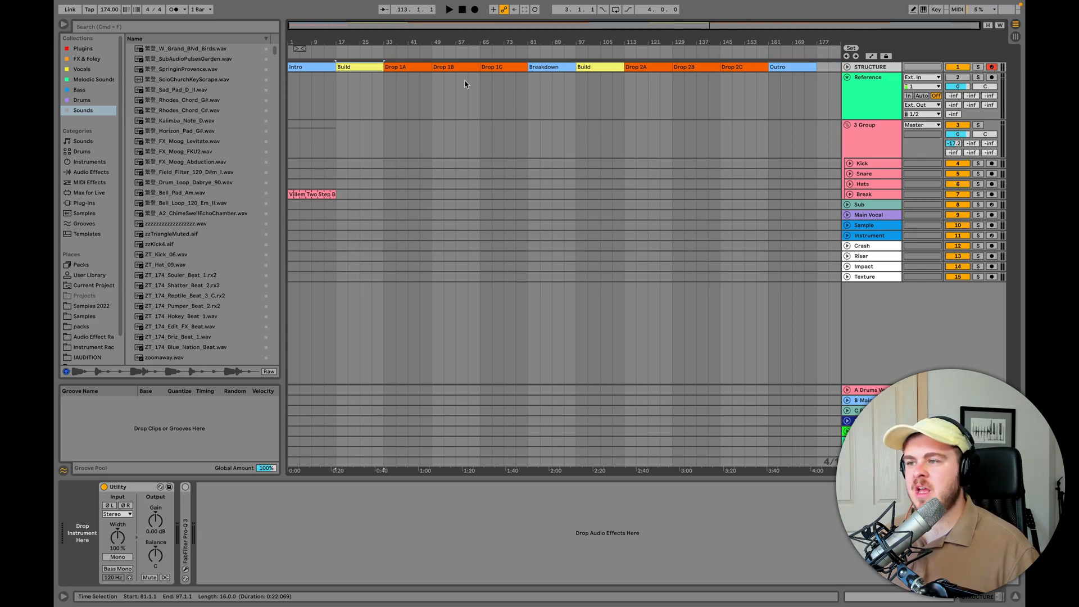
# - Unfold the STRUCTURE track and insert an empty 16-bar MIDI clip directly after the Outro, from bar 177 to 193
pyautogui.click(848, 67)
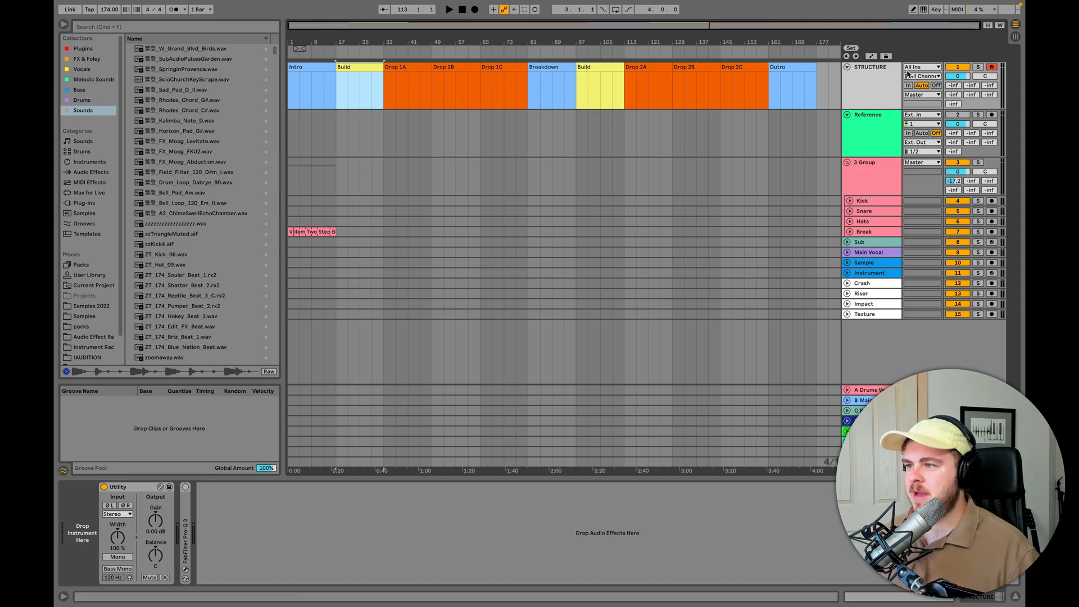
pyautogui.click(871, 75)
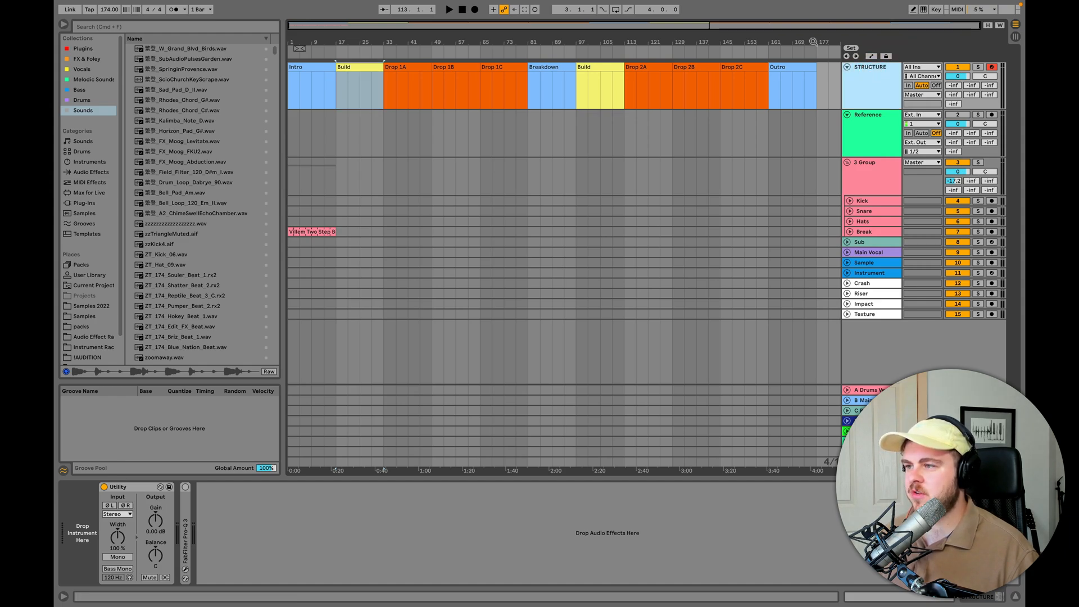
pyautogui.moveTo(819, 42); pyautogui.dragTo(779, 84)
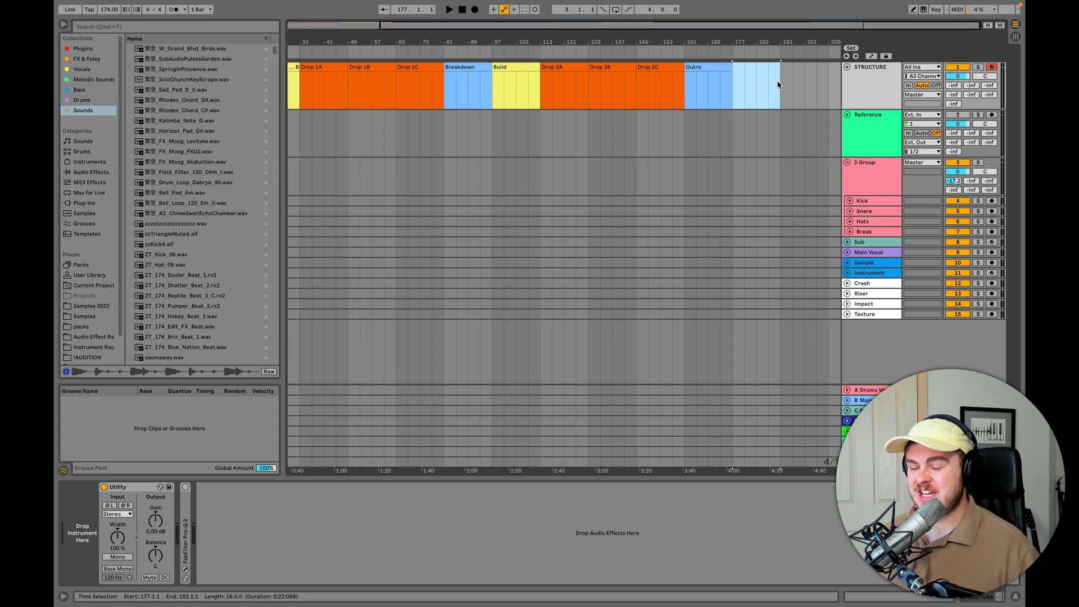
pyautogui.press('shift+super+m')
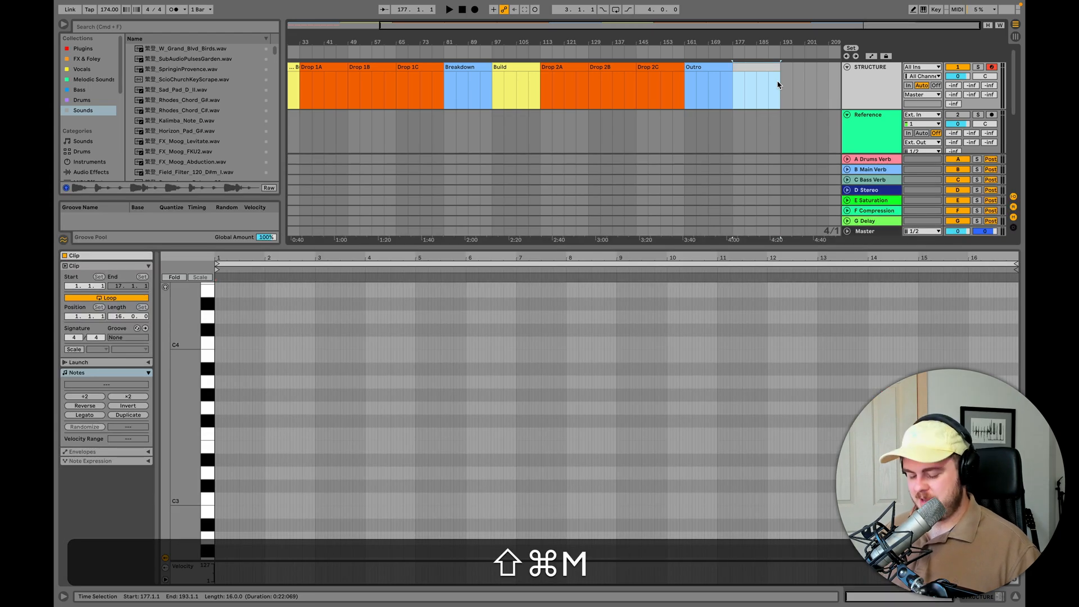
# - Rename the new clip after the Outro as Outro 2
pyautogui.press('super+r')
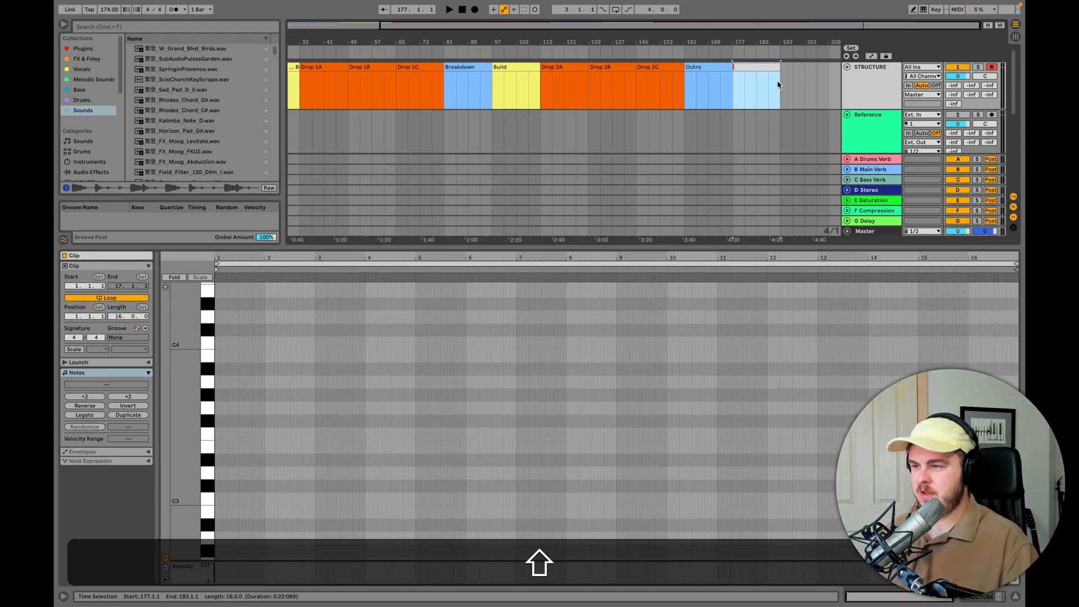
pyautogui.write('Outro 2')
pyautogui.press('Return')
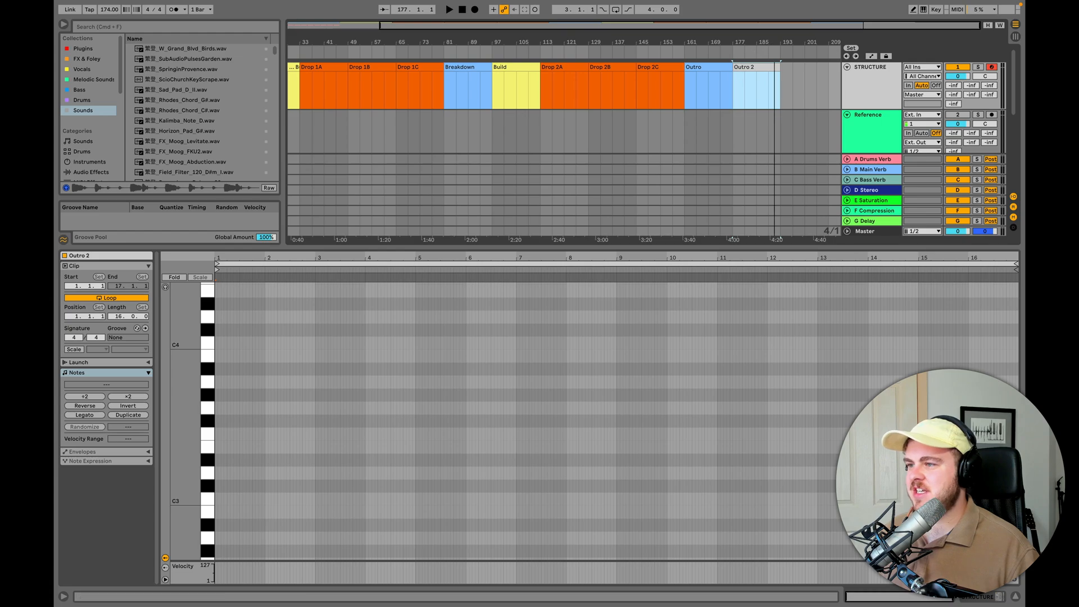
# - Fold the STRUCTURE track and select it, with the whole arrangement in view
pyautogui.scroll(5, 717, 66)
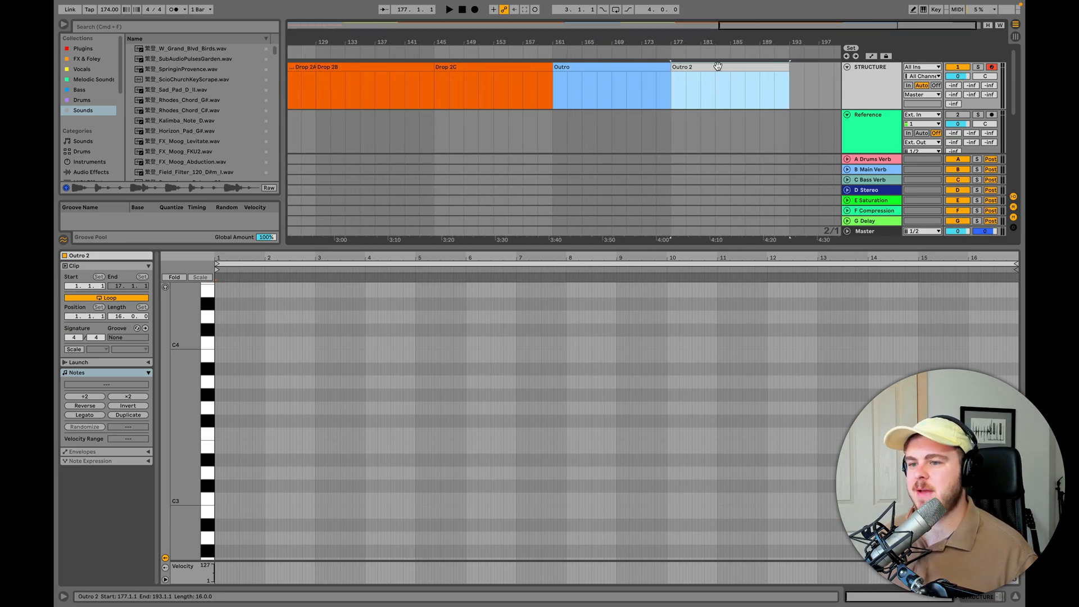
pyautogui.scroll(-5, 829, 179)
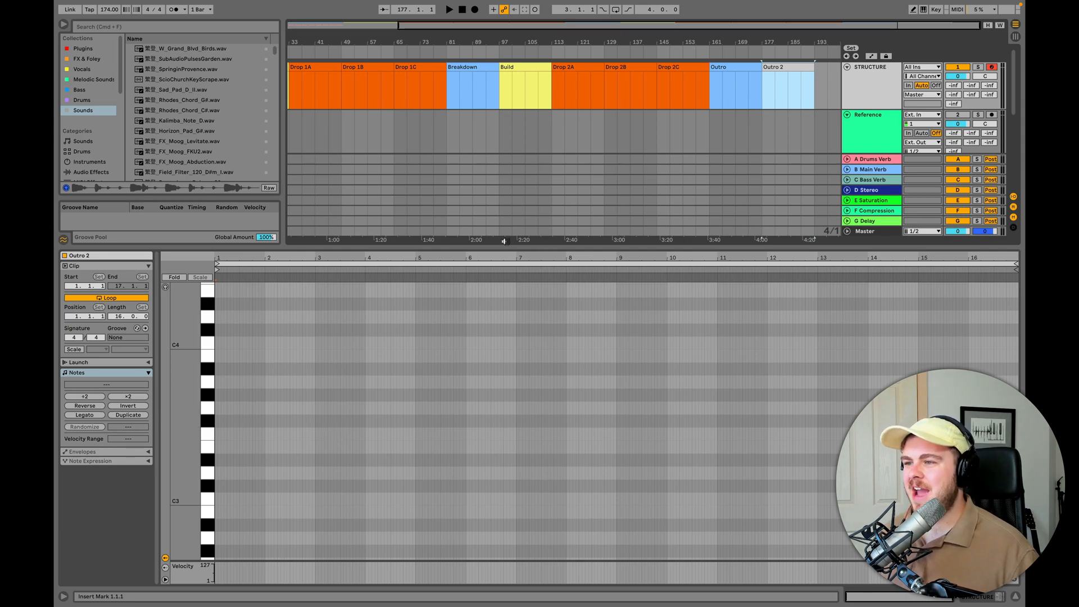
pyautogui.moveTo(639, 42); pyautogui.dragTo(670, 23)
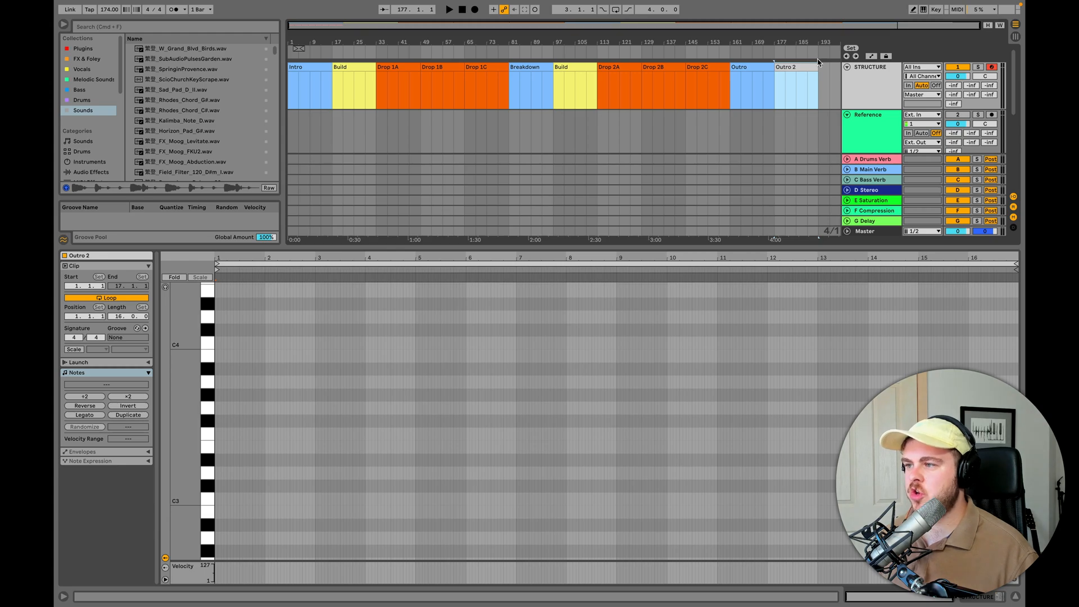
pyautogui.click(847, 67)
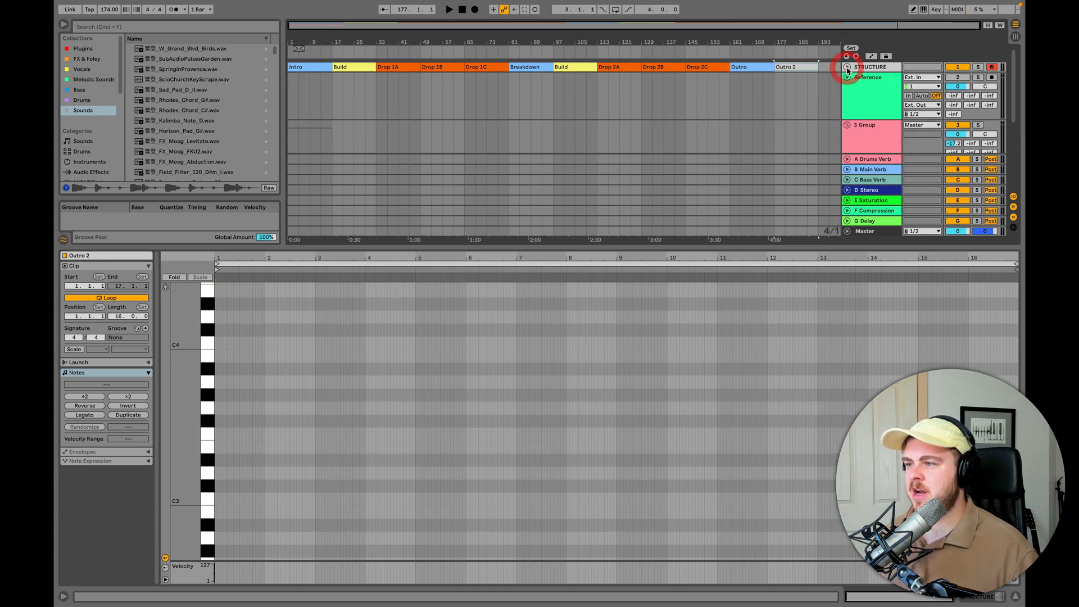
pyautogui.click(870, 67)
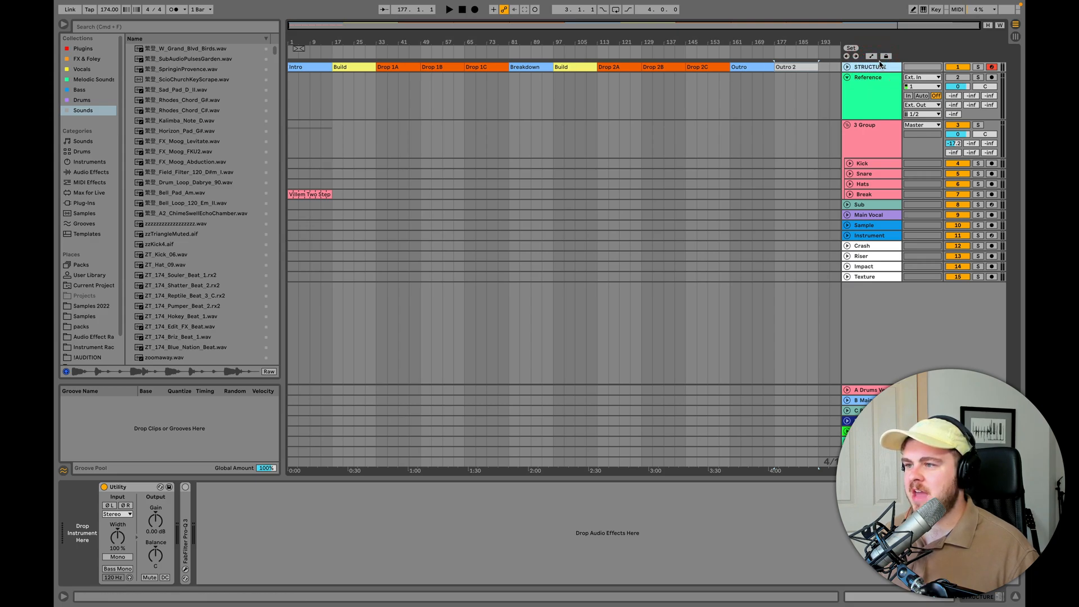
pyautogui.moveTo(365, 84); pyautogui.dragTo(459, 134)
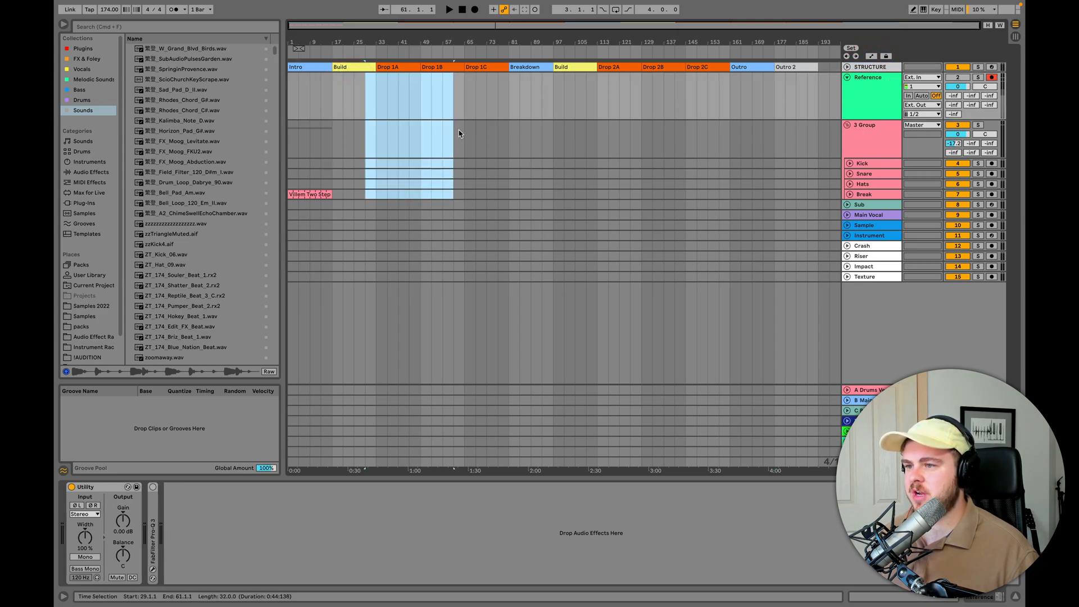
pyautogui.moveTo(487, 78); pyautogui.dragTo(621, 197)
pyautogui.click(867, 70)
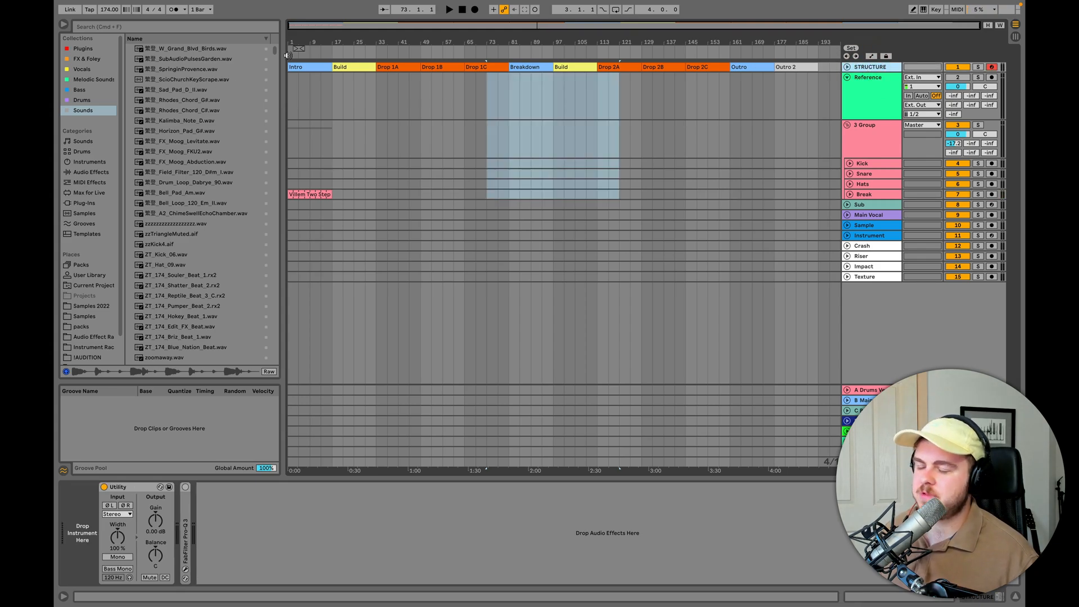
# - Add a locator at bar 1 and name it Intro
pyautogui.rightClick(287, 55)
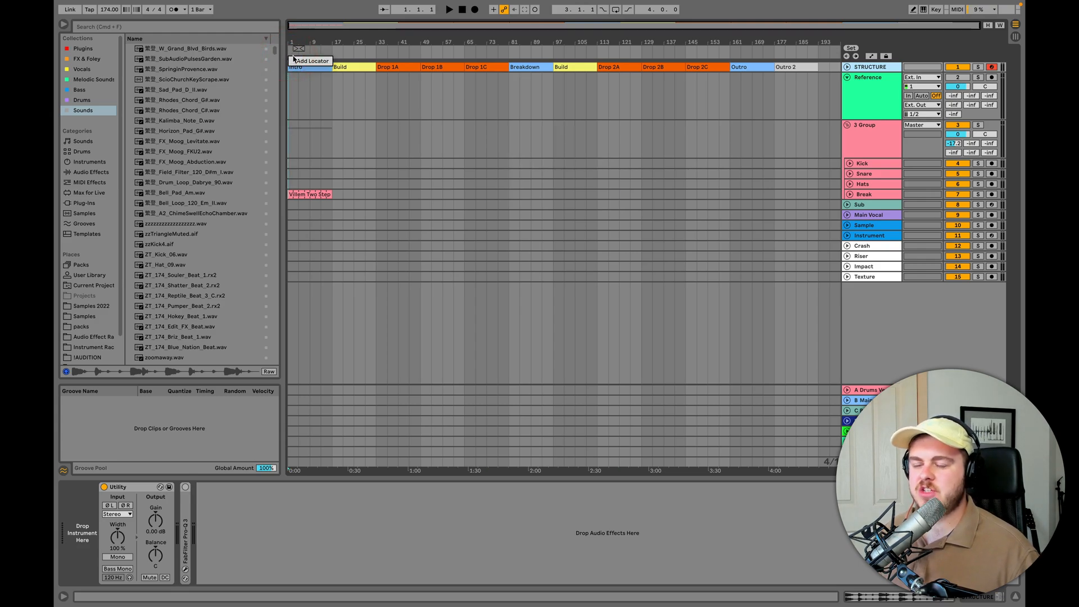
pyautogui.click(299, 59)
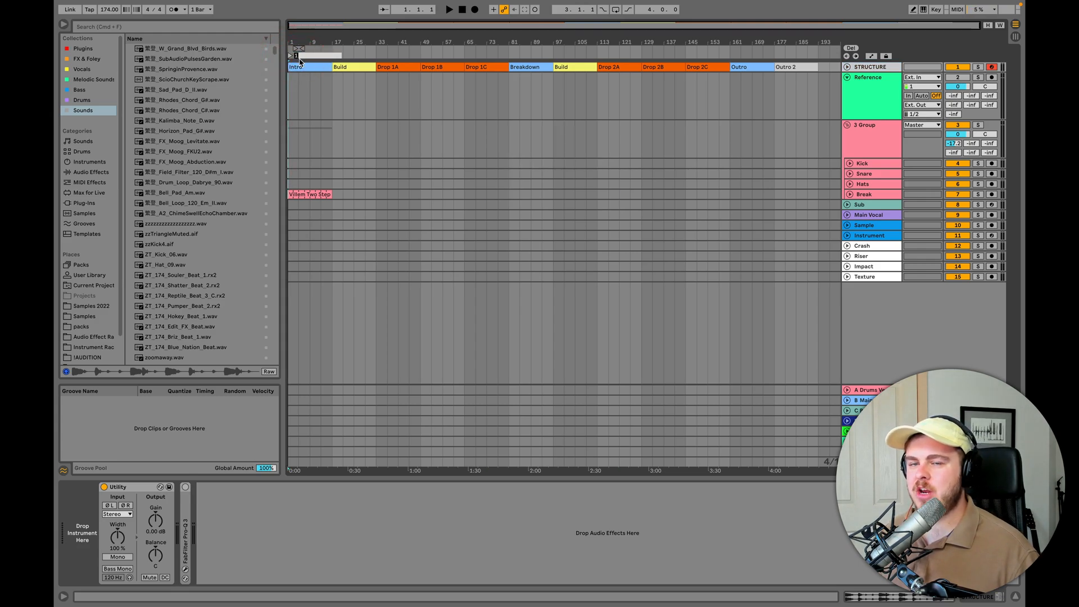
pyautogui.write('Intro')
pyautogui.press('Return')
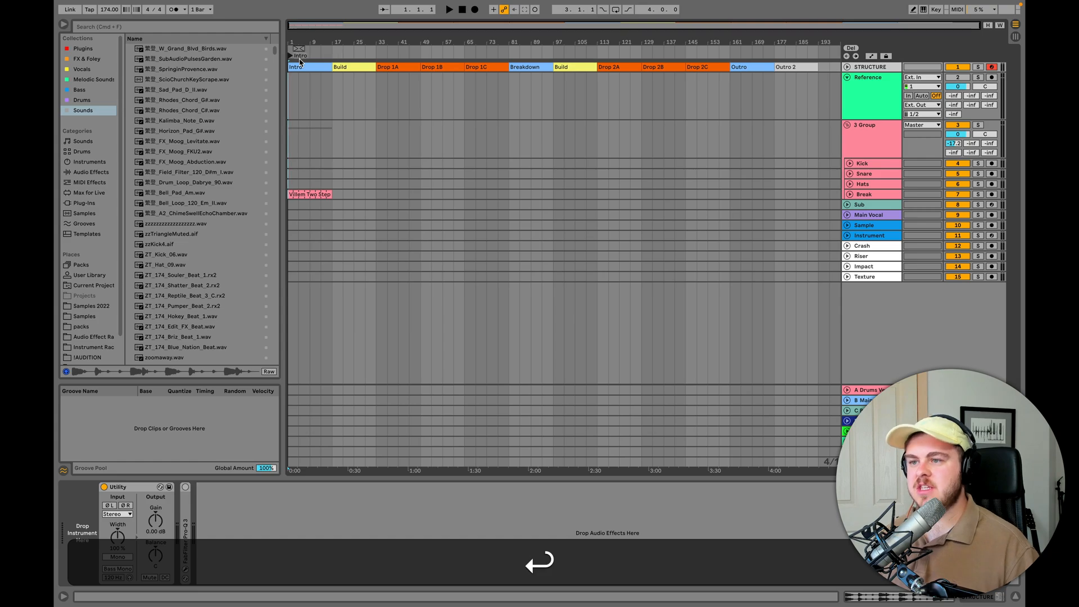
# - Add a locator at bar 17, where the first Build section starts, and name it Build
pyautogui.rightClick(332, 55)
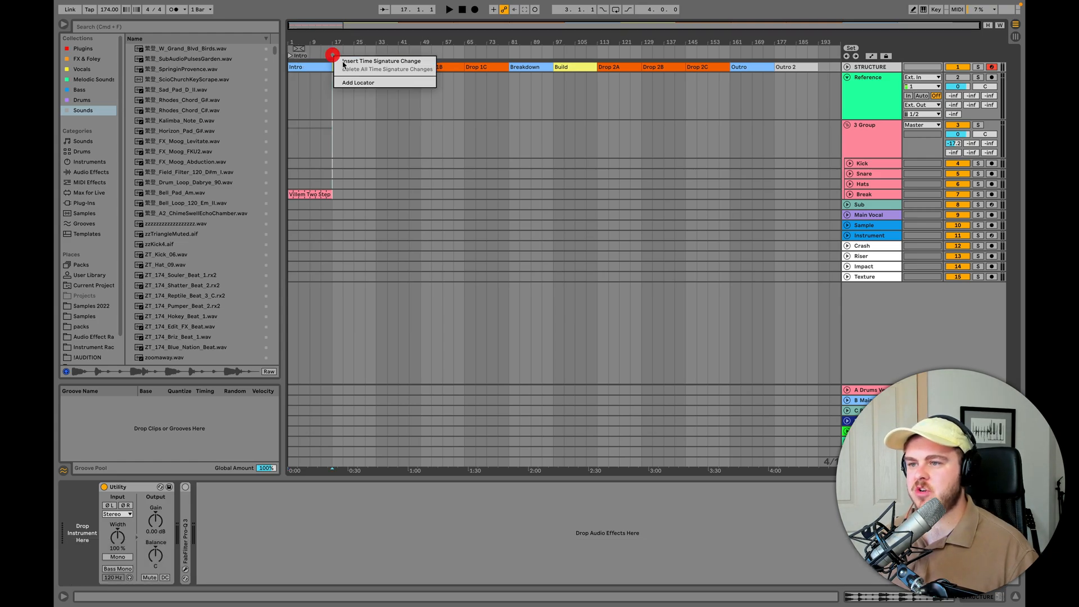
pyautogui.click(368, 85)
pyautogui.write('Build')
pyautogui.press('Return')
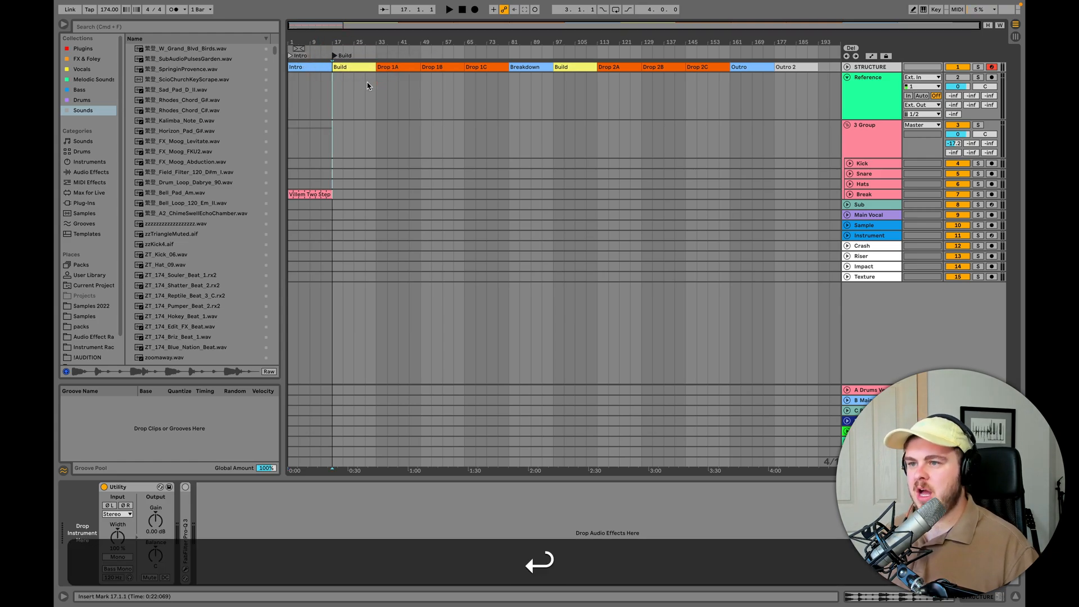
# - Add a locator at bar 33, where the first drop section starts, and name it Drop 1A
pyautogui.rightClick(376, 55)
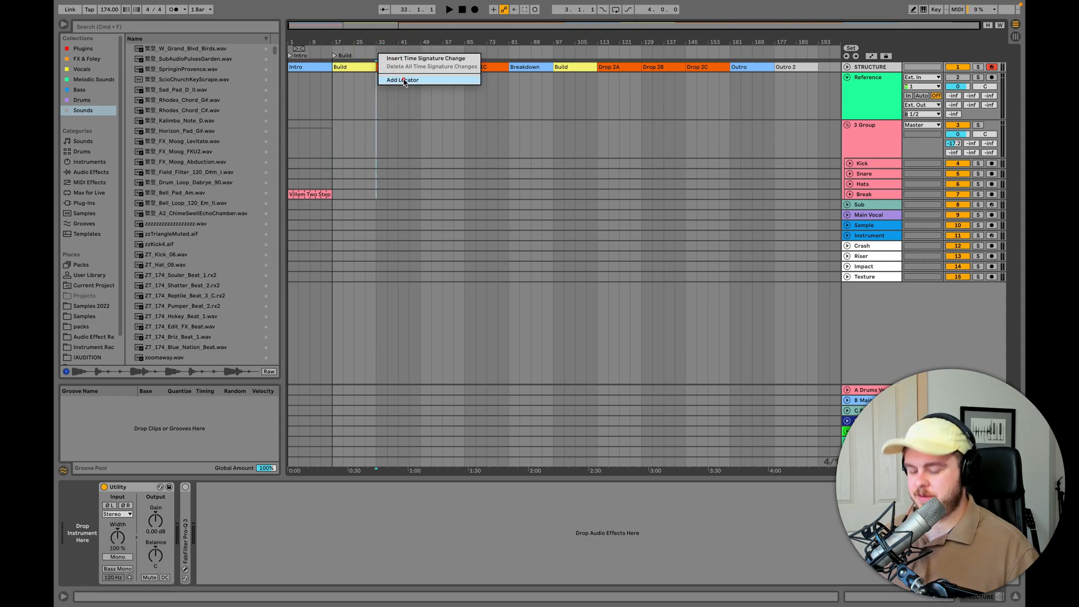
pyautogui.click(404, 82)
pyautogui.write('Drop 1A')
pyautogui.press('Return')
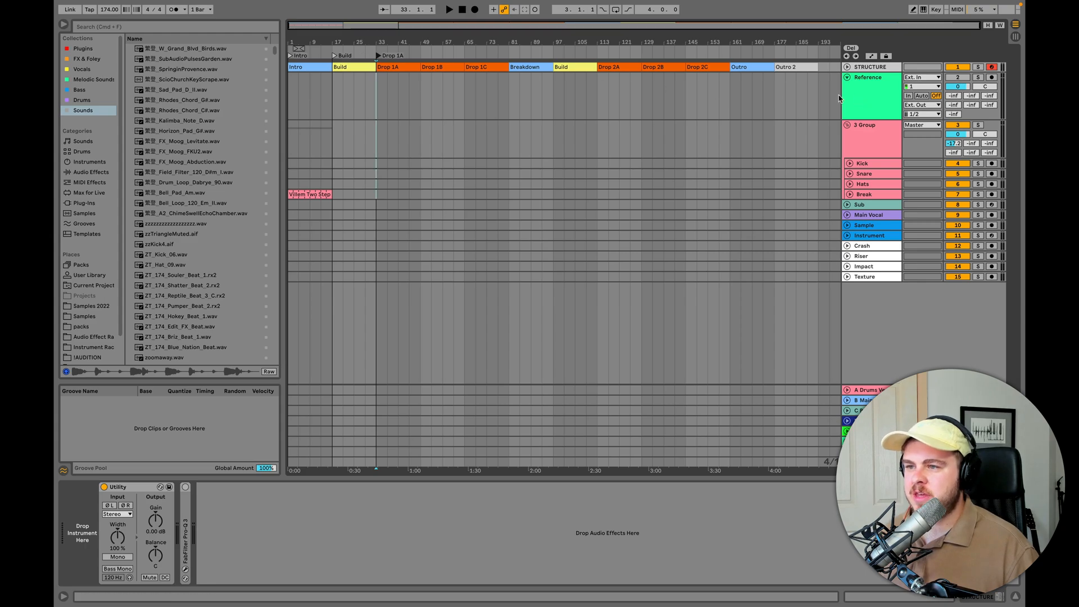
pyautogui.moveTo(294, 42); pyautogui.dragTo(294, 85)
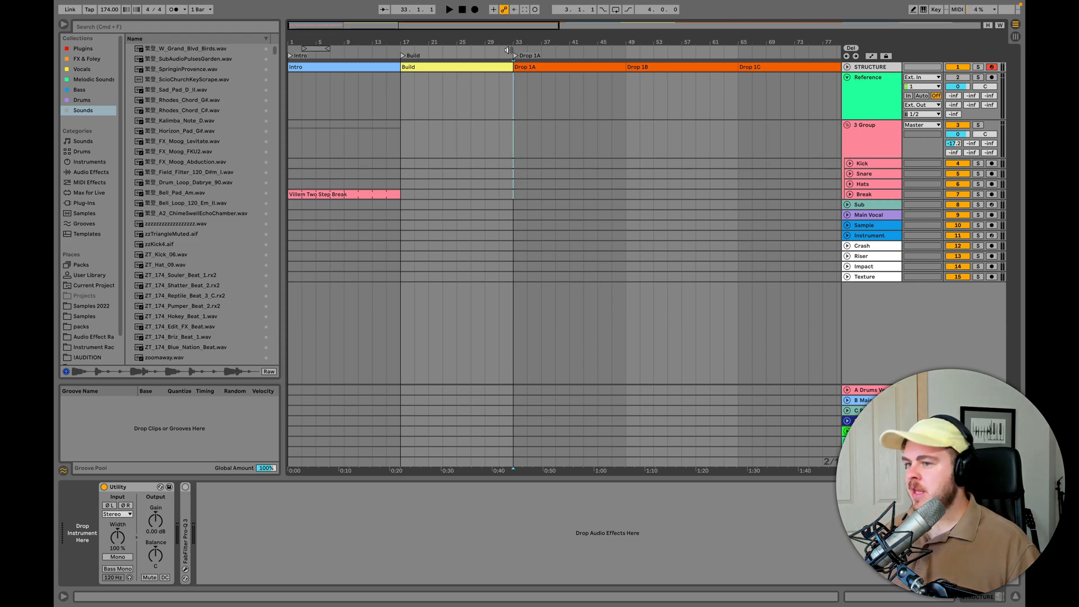
pyautogui.moveTo(398, 43); pyautogui.dragTo(398, 19)
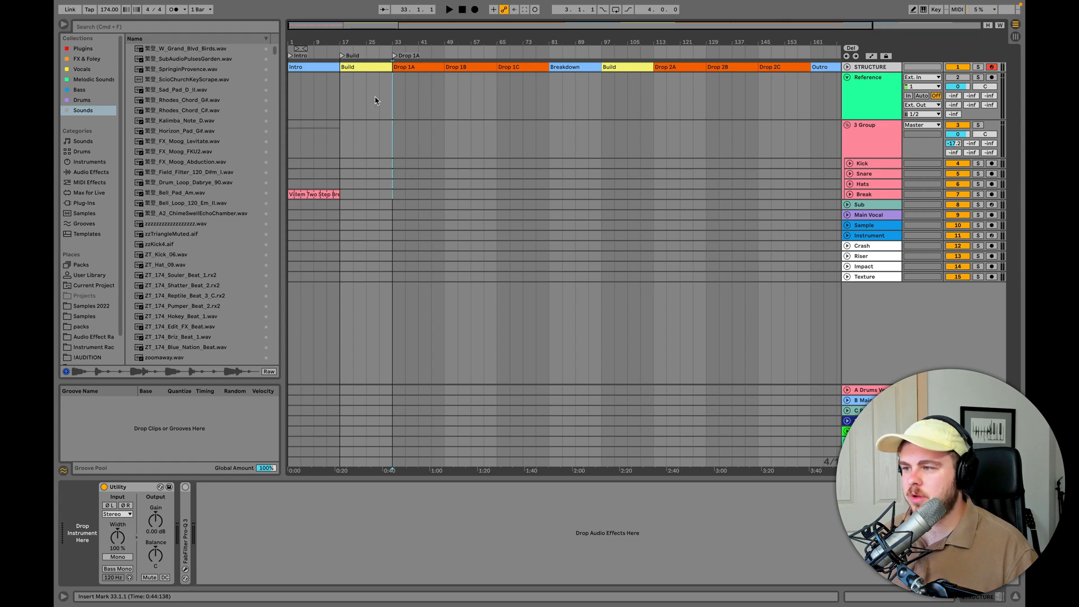
pyautogui.click(393, 84)
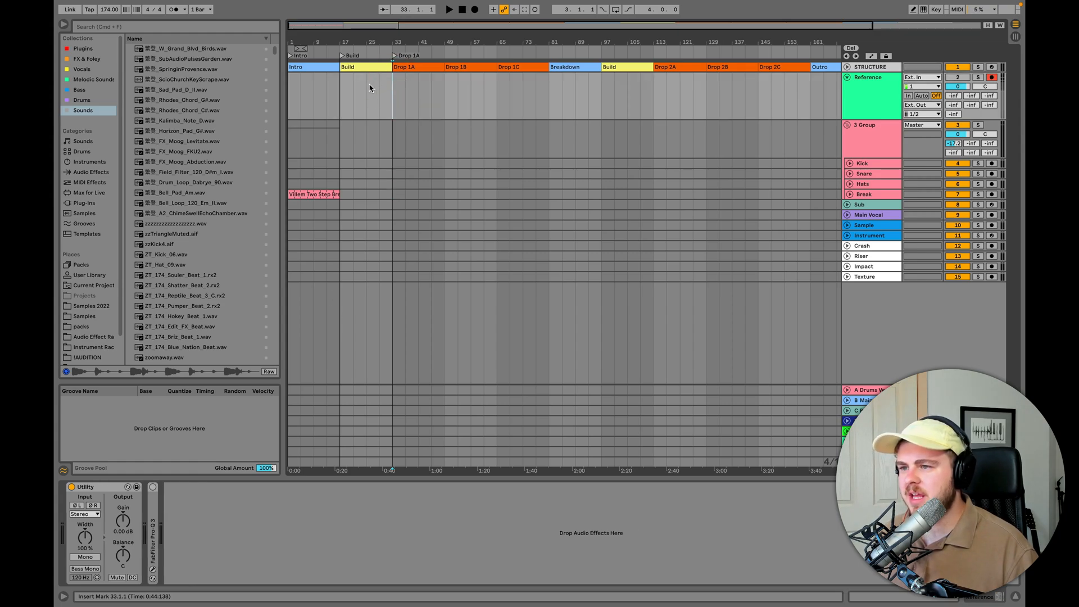
pyautogui.click(336, 67)
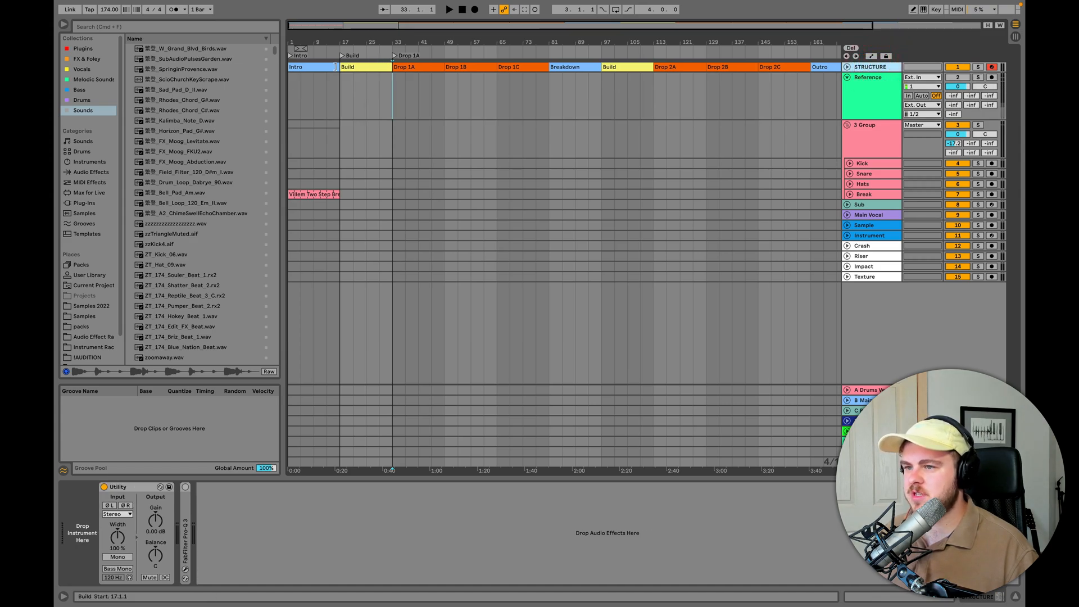
# - Select the STRUCTURE clips from Intro through Outro 2 and insert a new audio track directly below the STRUCTURE track
pyautogui.click(323, 66)
pyautogui.moveTo(806, 46); pyautogui.dragTo(733, 47)
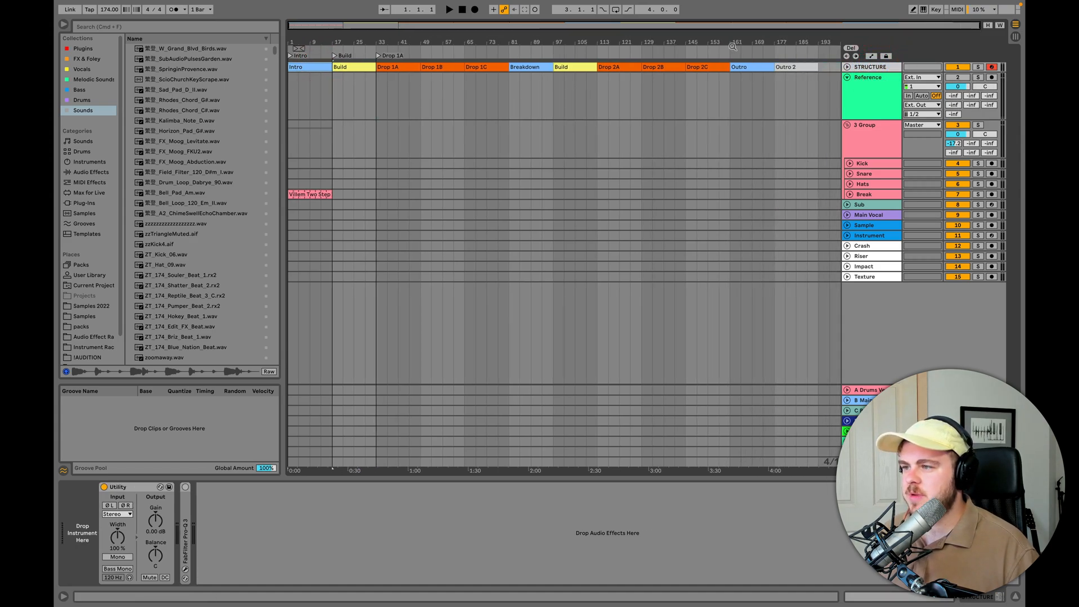
pyautogui.press('shift')
pyautogui.keyDown('shift'); pyautogui.click(802, 67); pyautogui.keyUp('shift')
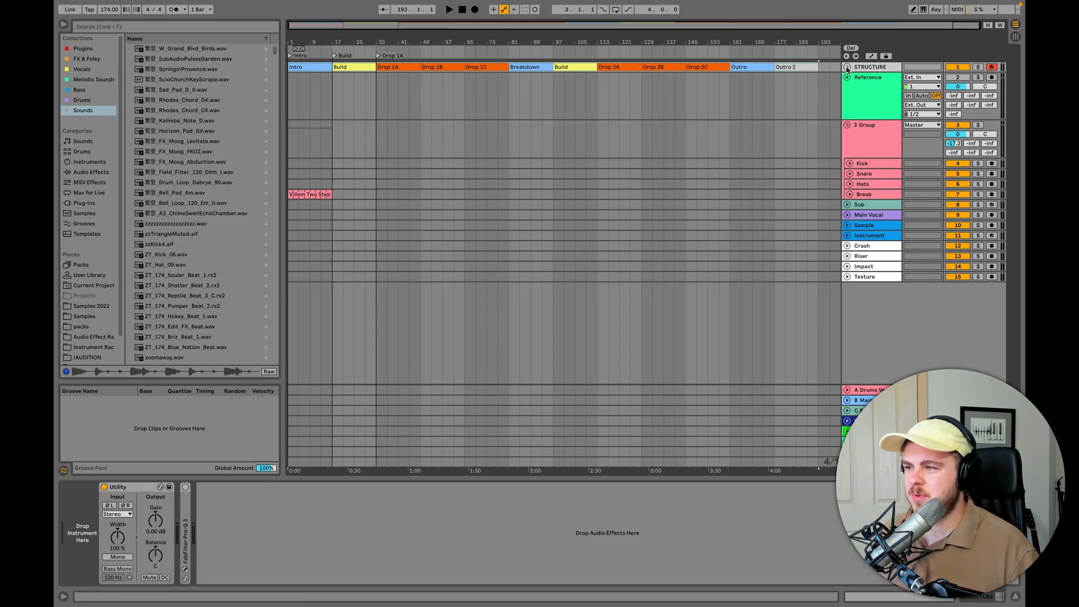
pyautogui.press('super+t')
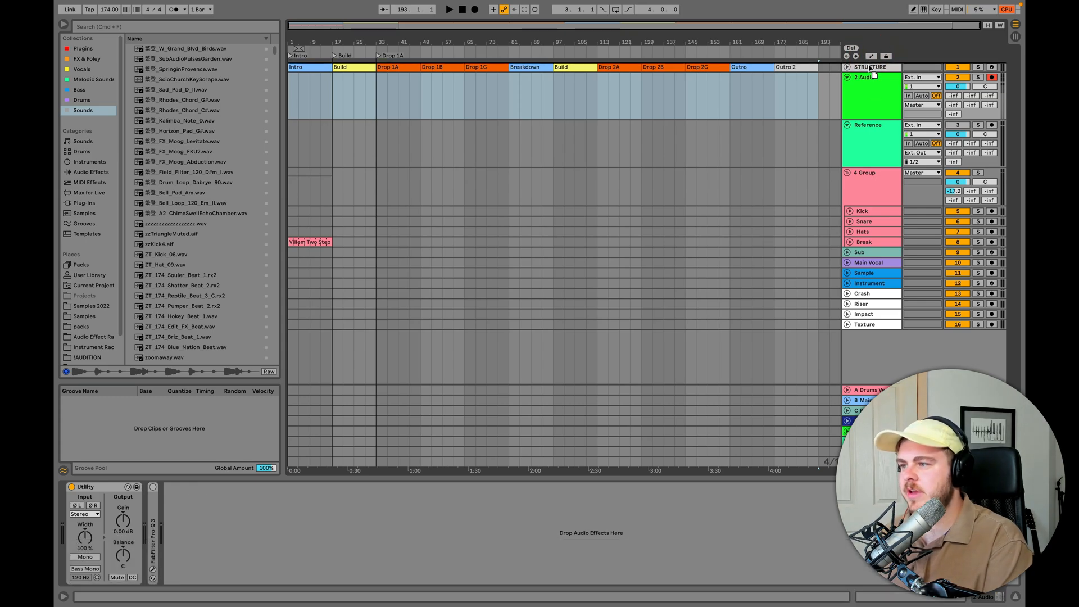
# - Move the STRUCTURE track below the new audio track and back above it
pyautogui.click(869, 70)
pyautogui.moveTo(870, 69); pyautogui.dragTo(890, 117)
pyautogui.click(871, 115)
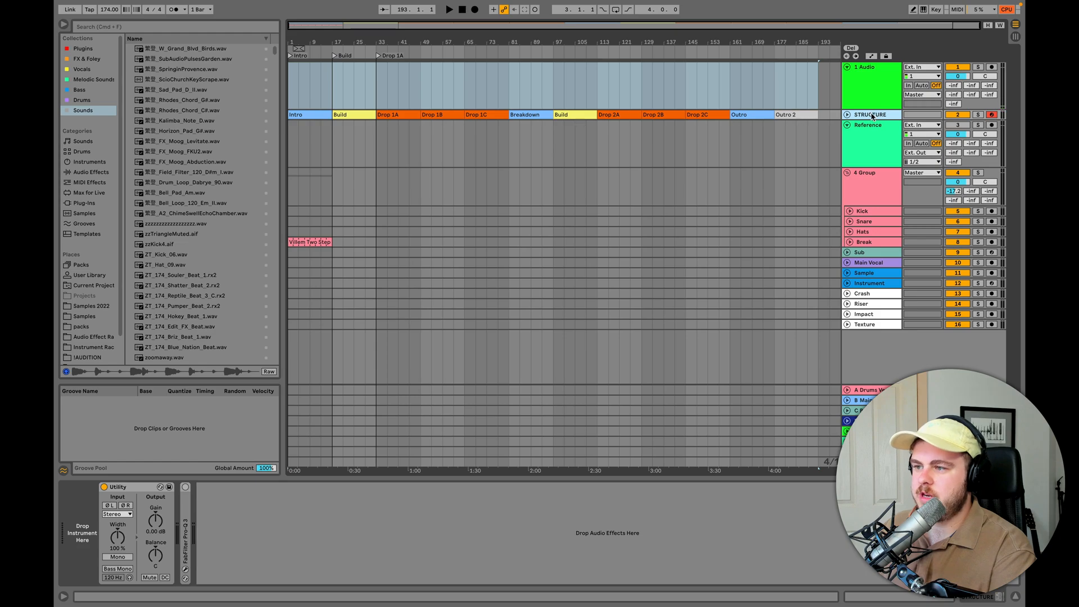
pyautogui.moveTo(870, 117); pyautogui.dragTo(864, 70)
pyautogui.rightClick(863, 69)
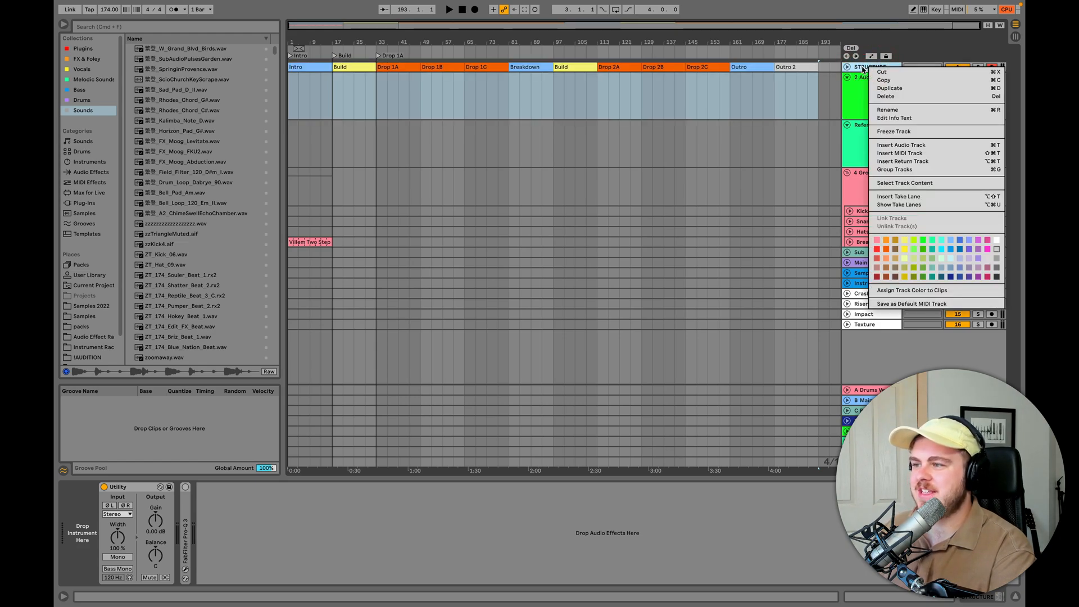
pyautogui.click(864, 69)
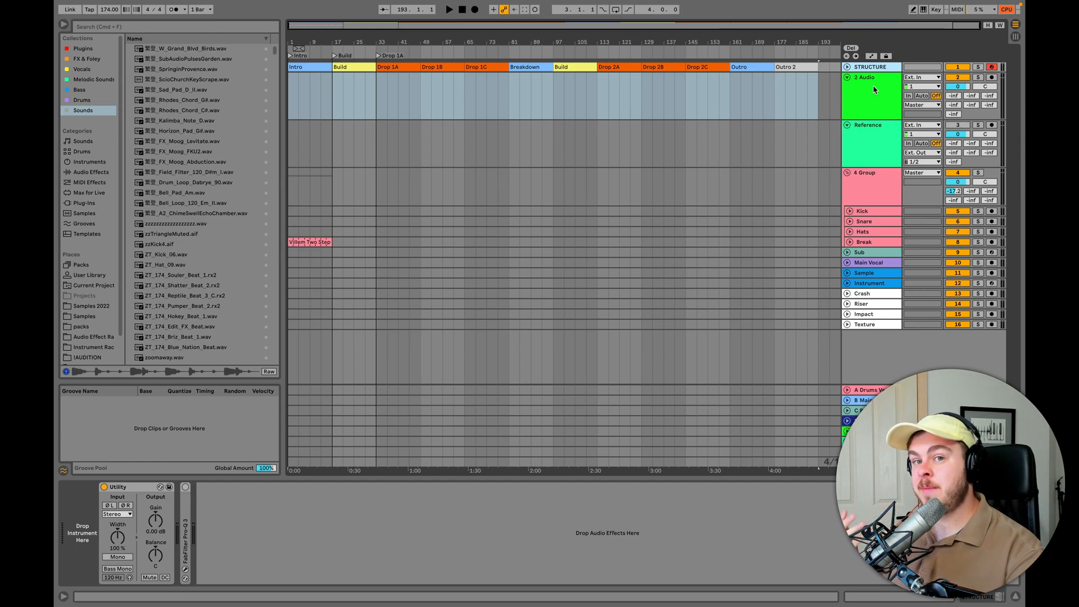
# - Go through the section clips on the STRUCTURE track one by one, from Intro to Drop 1C
pyautogui.click(308, 67)
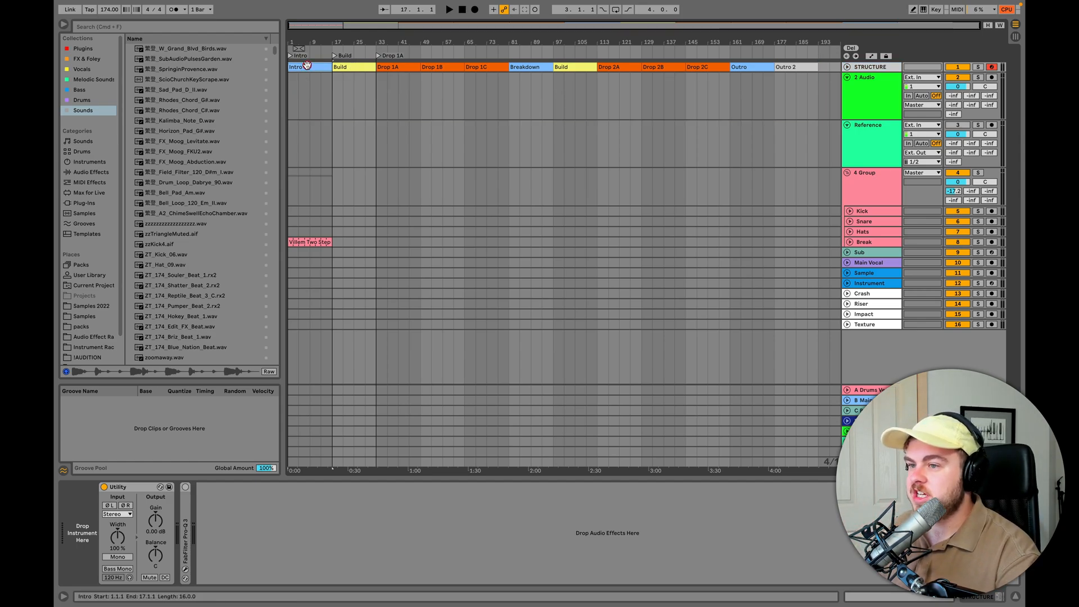
pyautogui.click(355, 66)
pyautogui.click(399, 66)
pyautogui.click(453, 67)
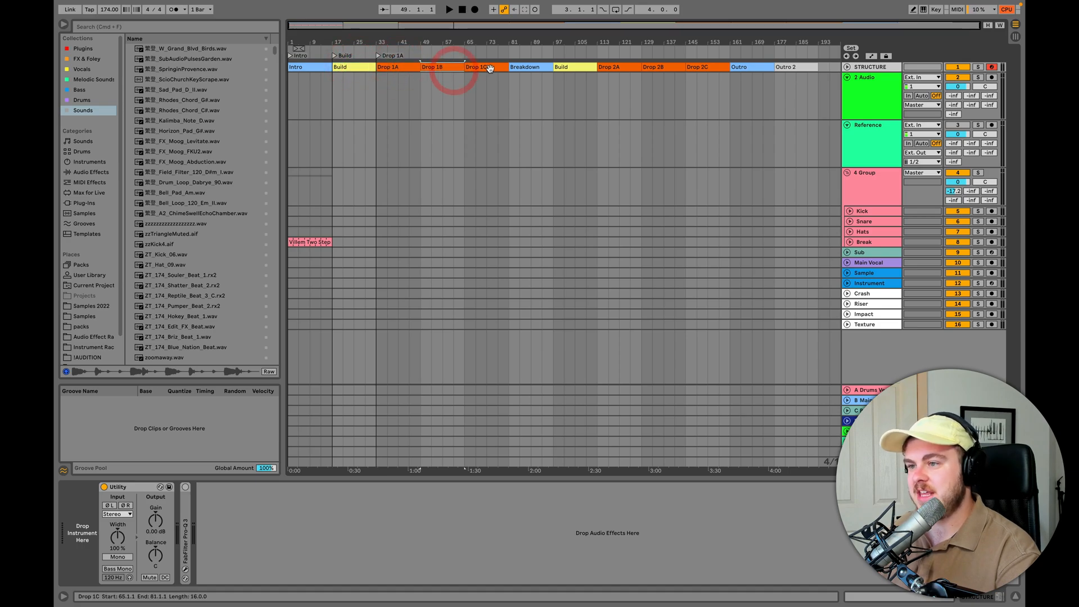
pyautogui.click(489, 67)
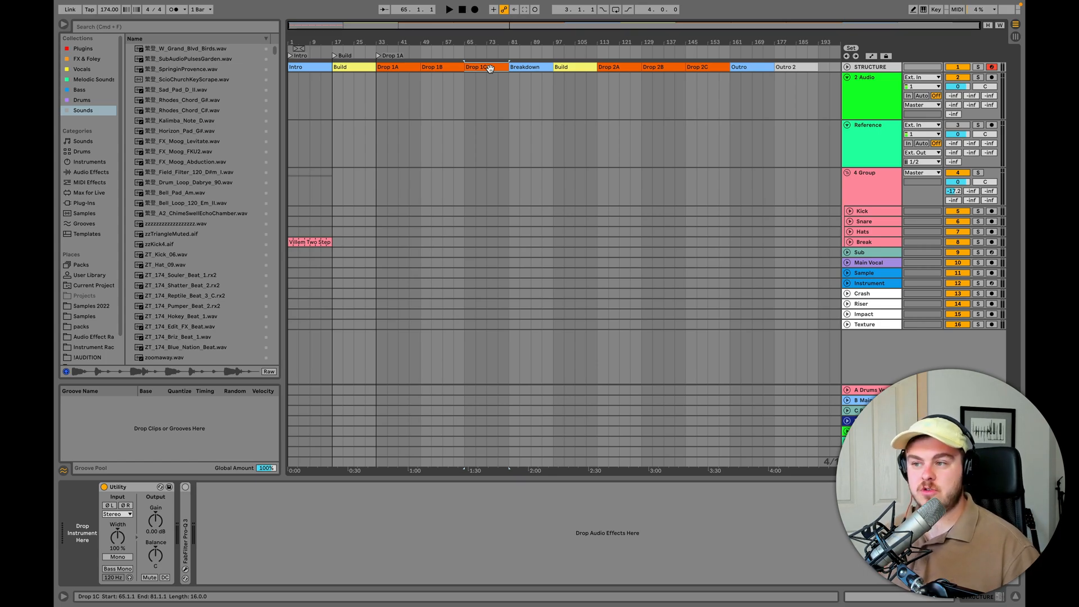
# - Try duplicating the time of the Drop 1C section and undo it
pyautogui.press('shift+super+d')
pyautogui.press('shift+super+z')
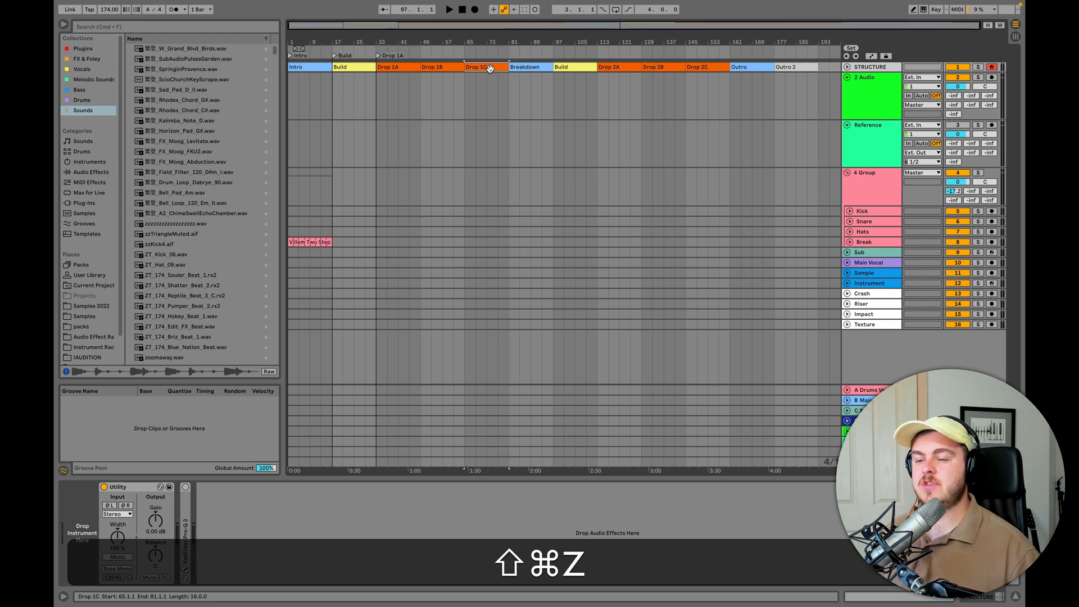
pyautogui.press('super+z')
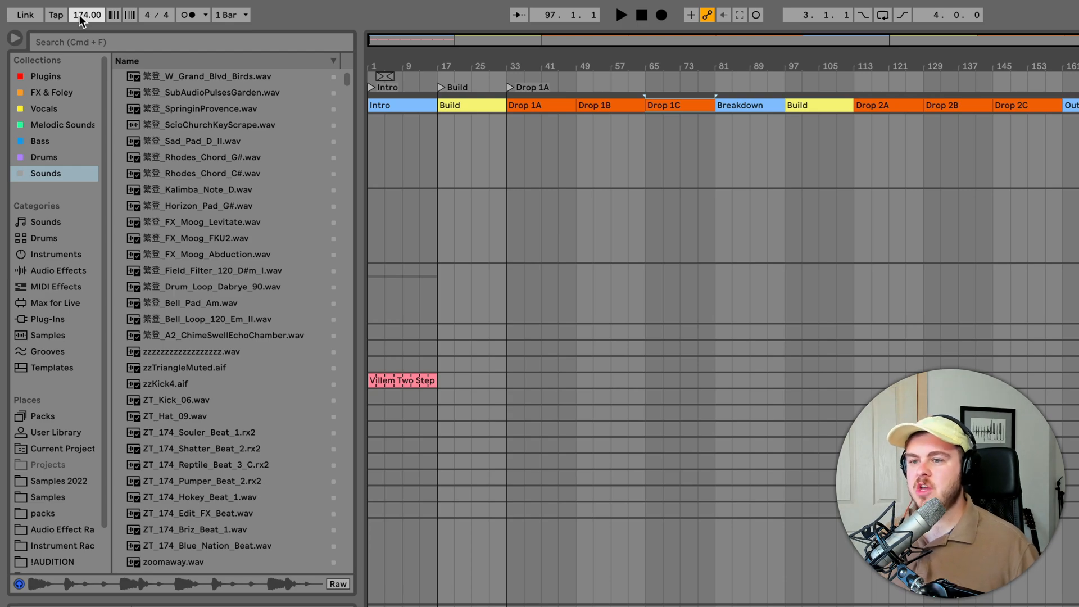
# - Look at the Templates category in the browser and return to the Sounds collection
pyautogui.click(68, 367)
pyautogui.click(46, 174)
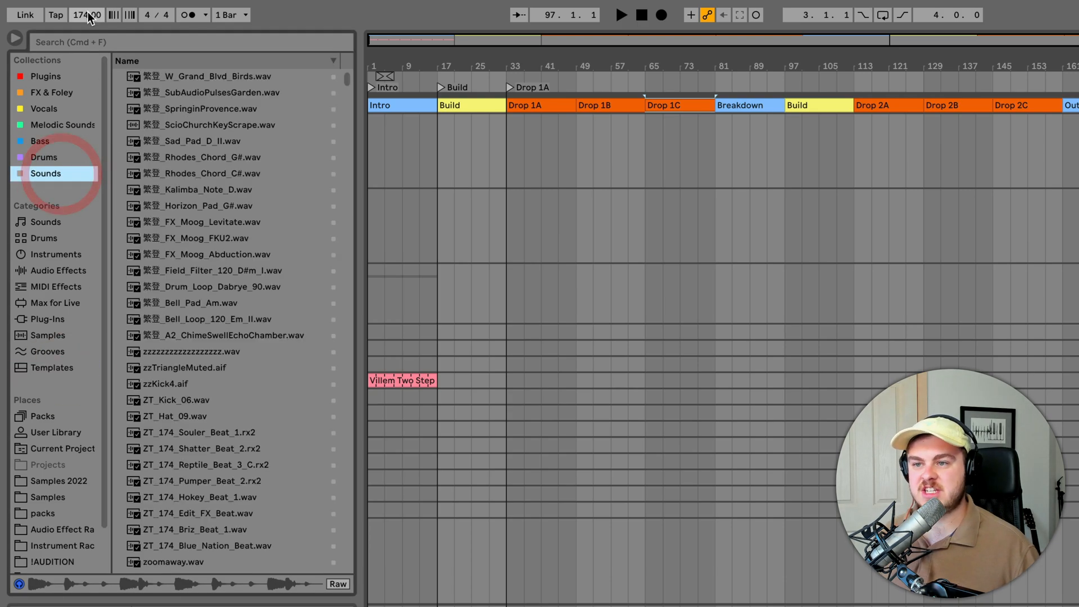